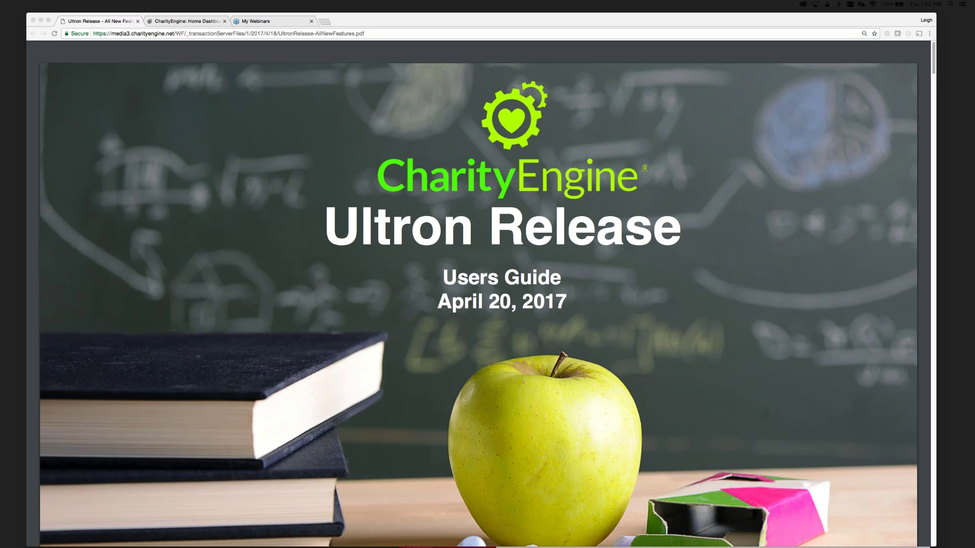
Step: Scroll the Ultron Release PDF to its list of feature links and move the window aside
scroll(556, 269, "down", 10)
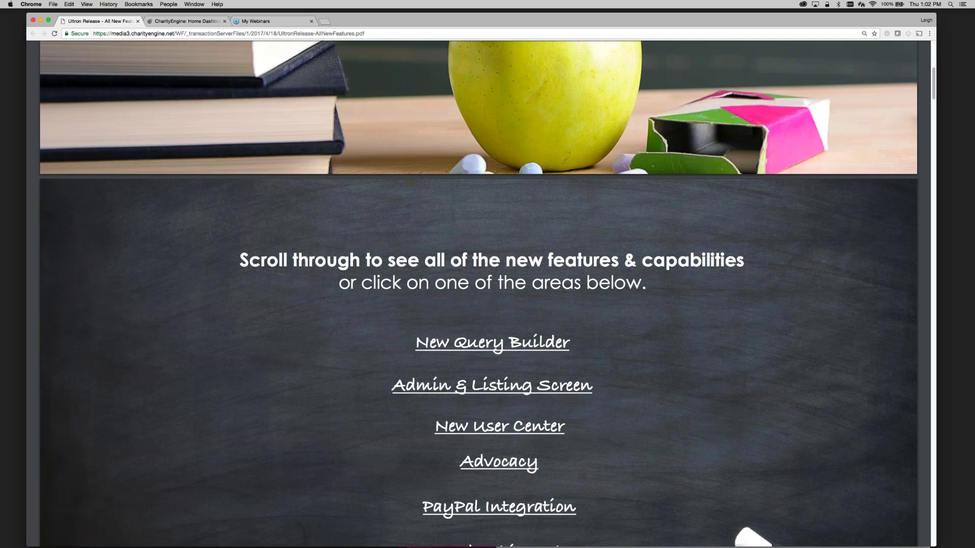
scroll(556, 267, "down", 5)
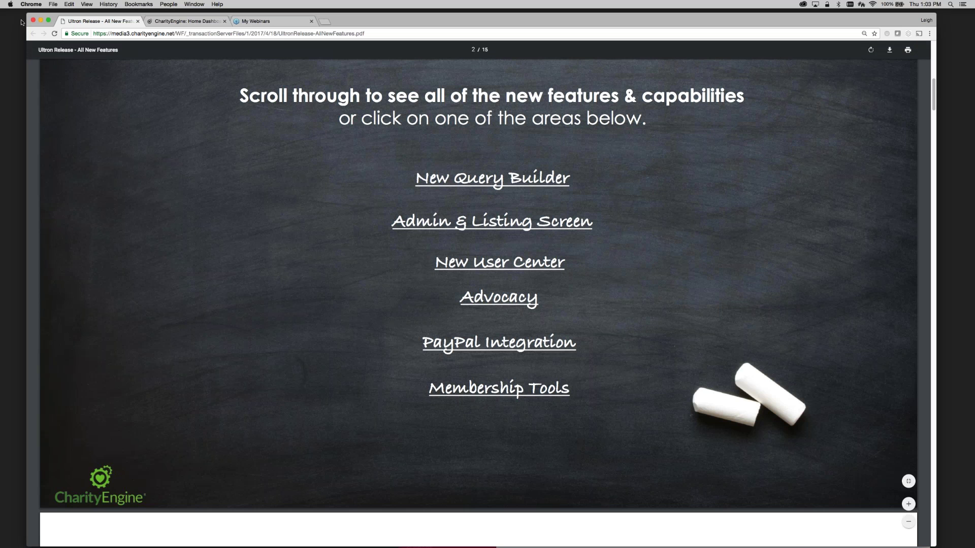
left_click_drag(339, 20, 307, 156)
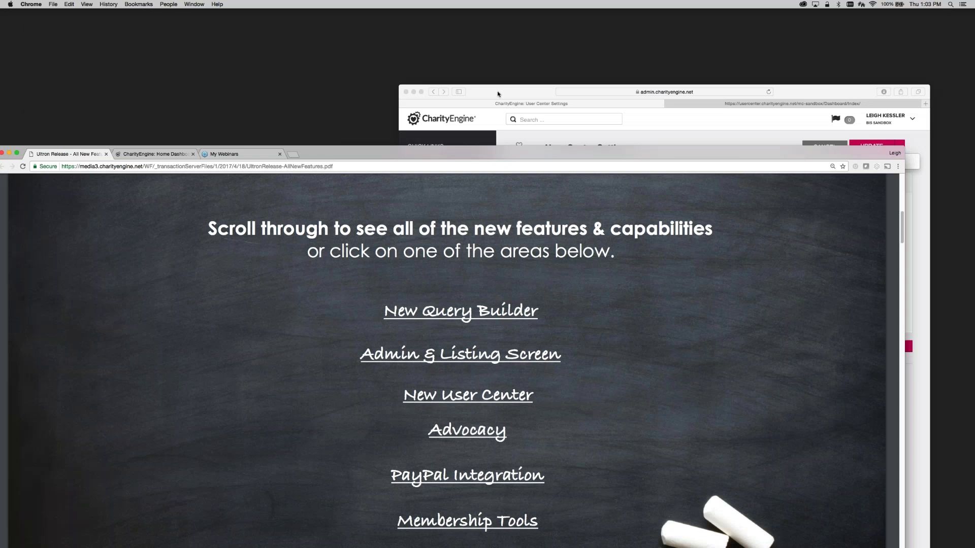
Step: Make the admin User Center Settings window full screen, close its dropdown, and switch to the supporter dashboard tab
key("super+Tab")
left_click_drag(487, 89, 270, 38)
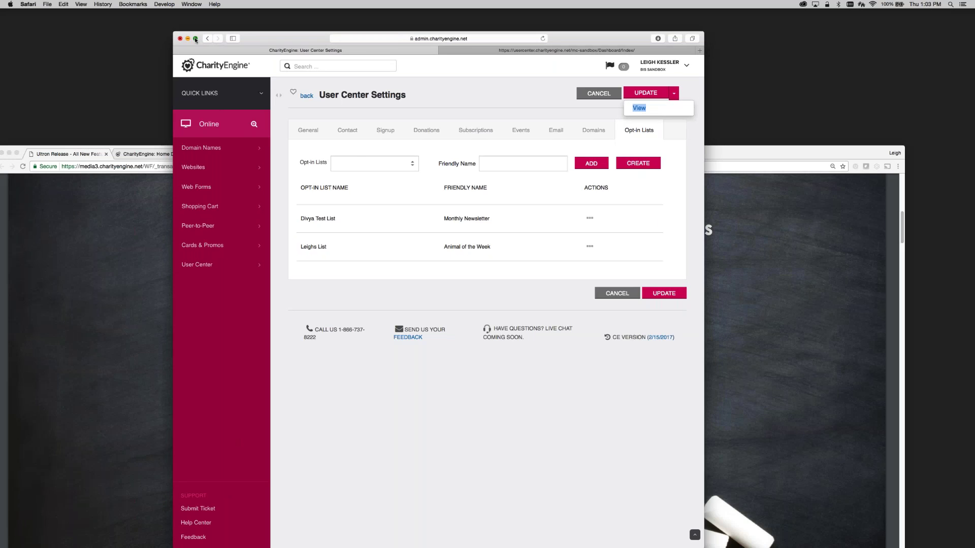
left_click(195, 39)
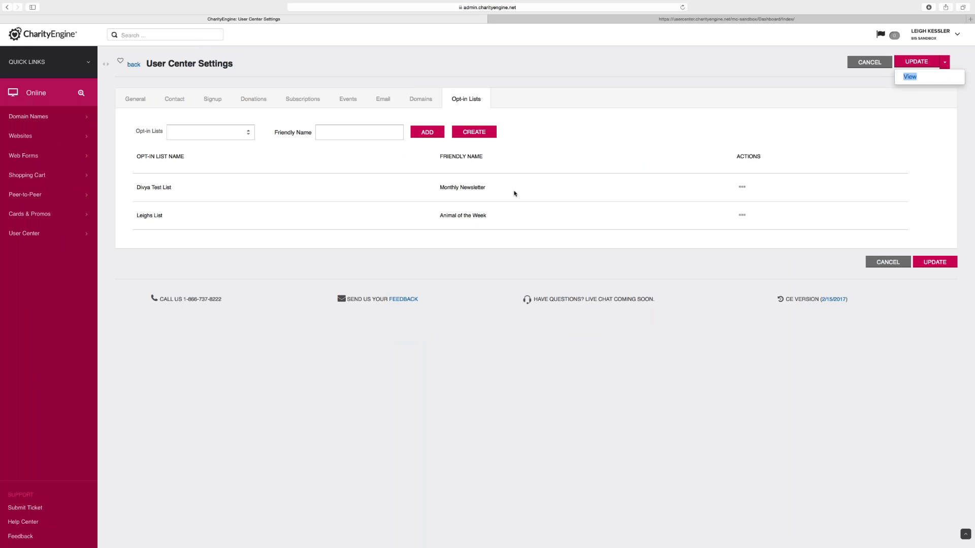
left_click(545, 163)
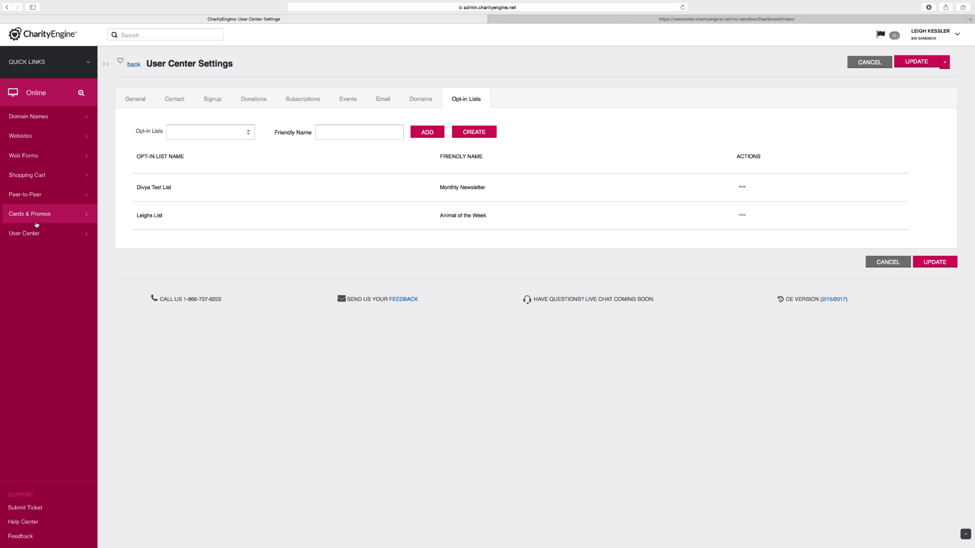
left_click(615, 20)
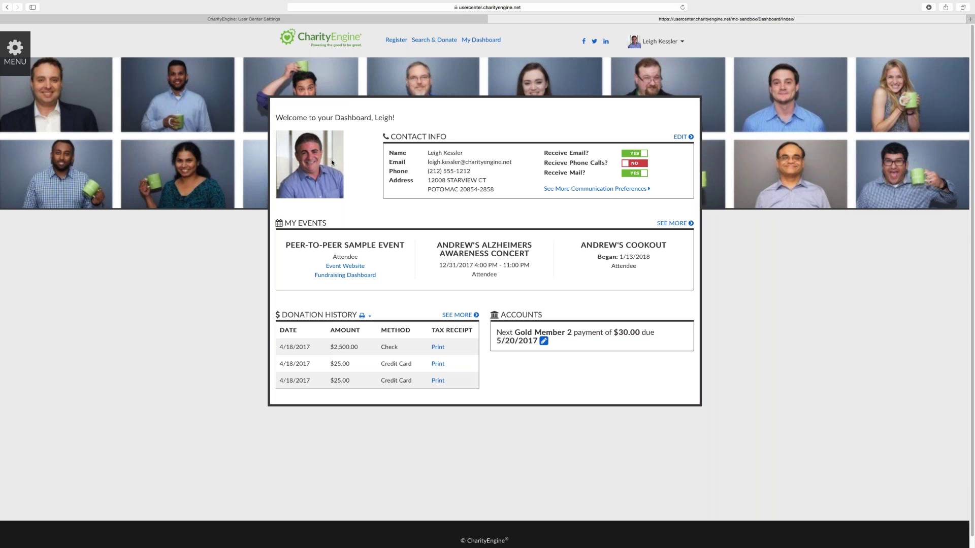
Step: In Edit Contact Info, keep Receive Email on, and set Monthly Newsletter and Animal of the Week to YES
left_click(680, 137)
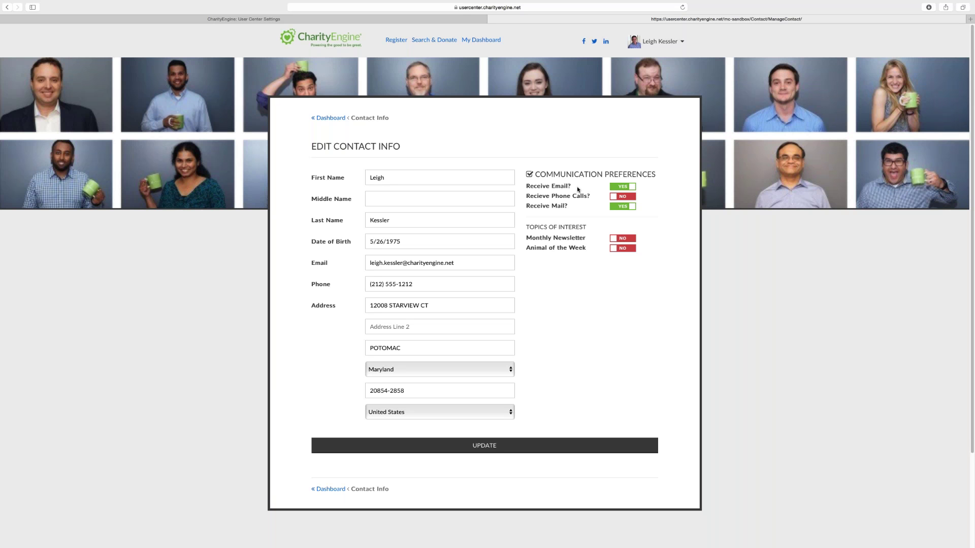
left_click(623, 187)
left_click(623, 187)
left_click(622, 238)
left_click(623, 249)
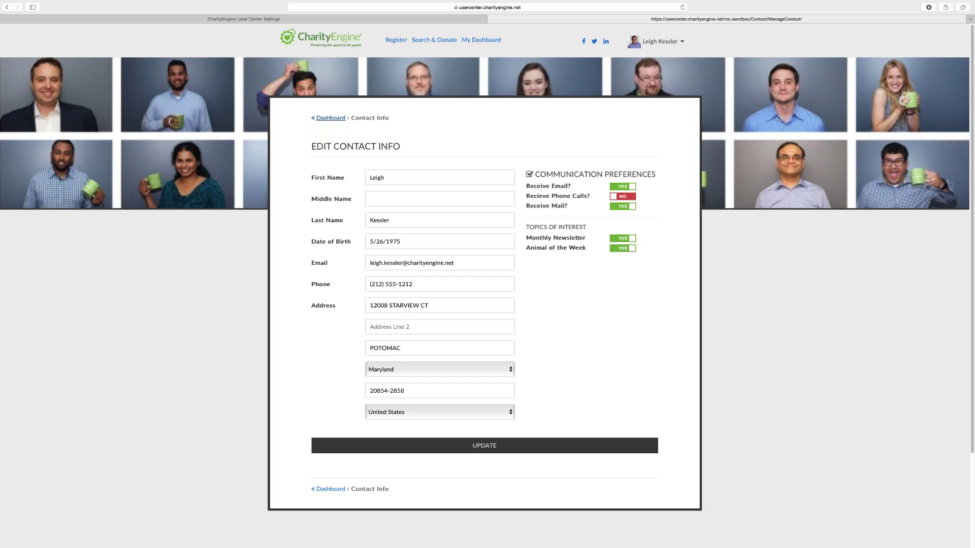
left_click(330, 118)
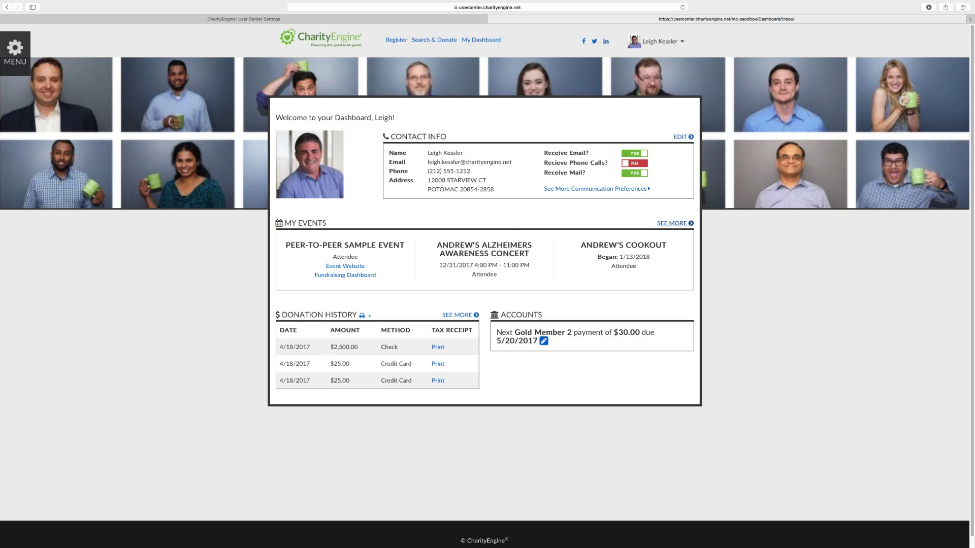
Step: Open the Peer-to-Peer Sample Event's Fundraising Dashboard in a new tab, view it, then go back to Dashboard
left_click(671, 223)
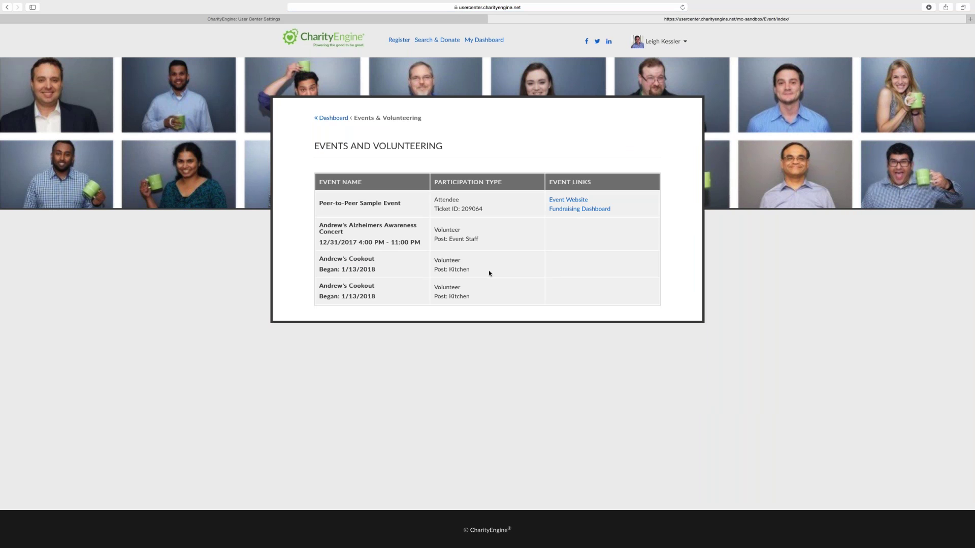
right_click(568, 212)
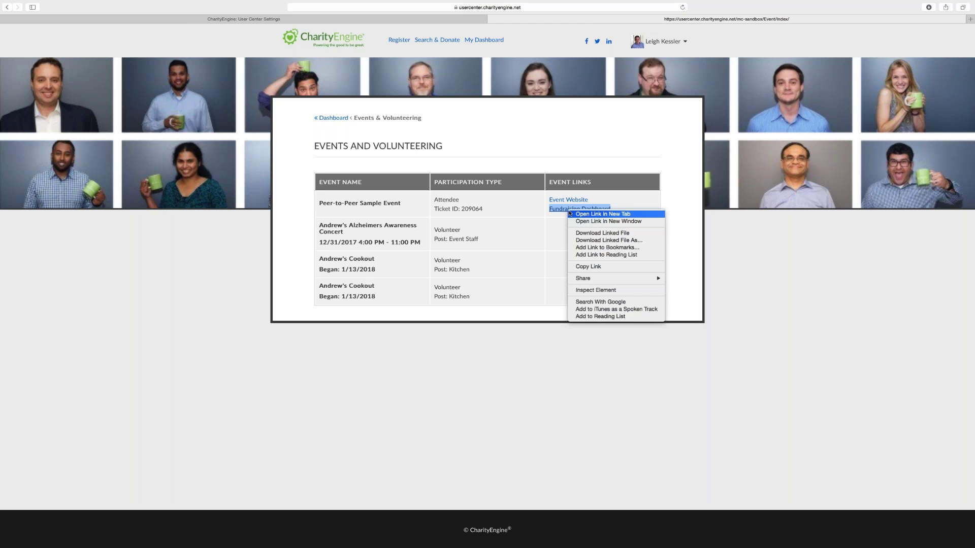
left_click(574, 215)
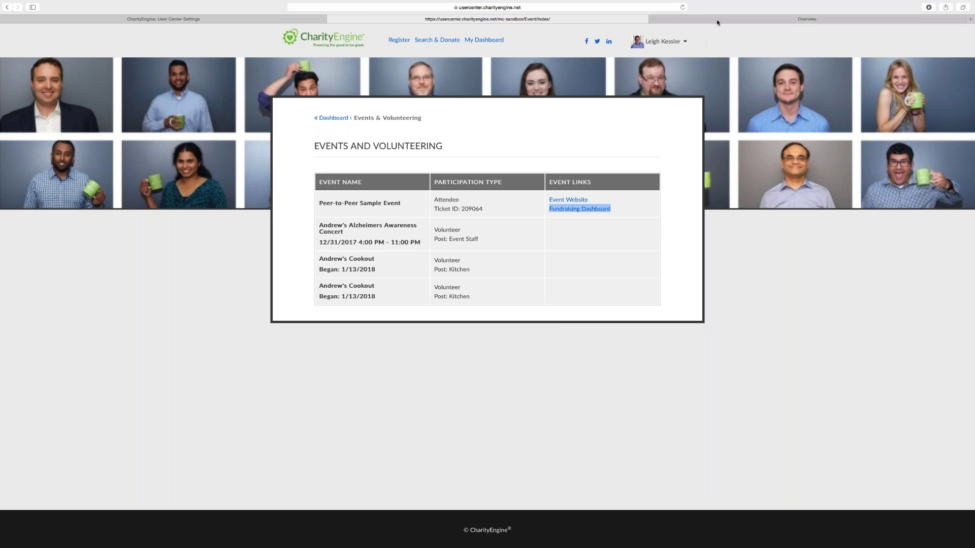
left_click(718, 20)
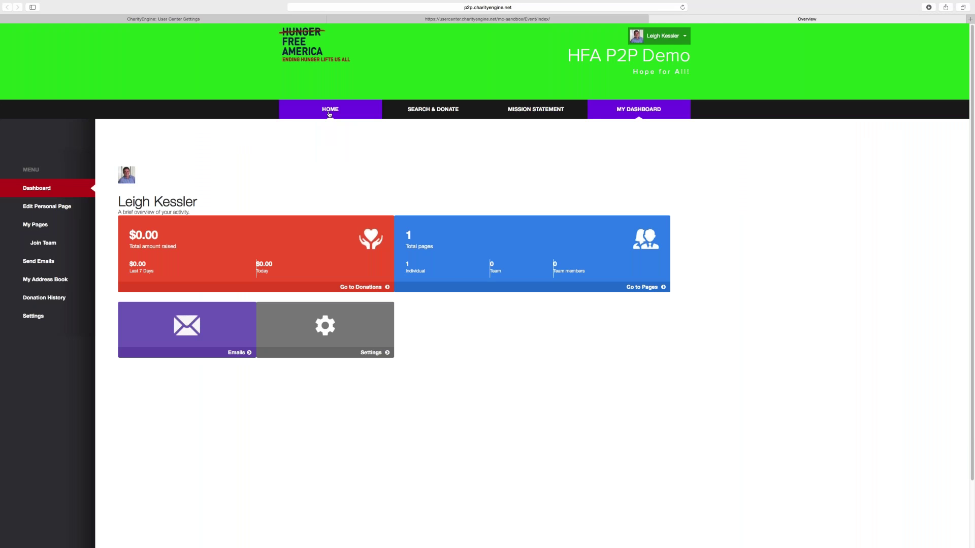
left_click(370, 20)
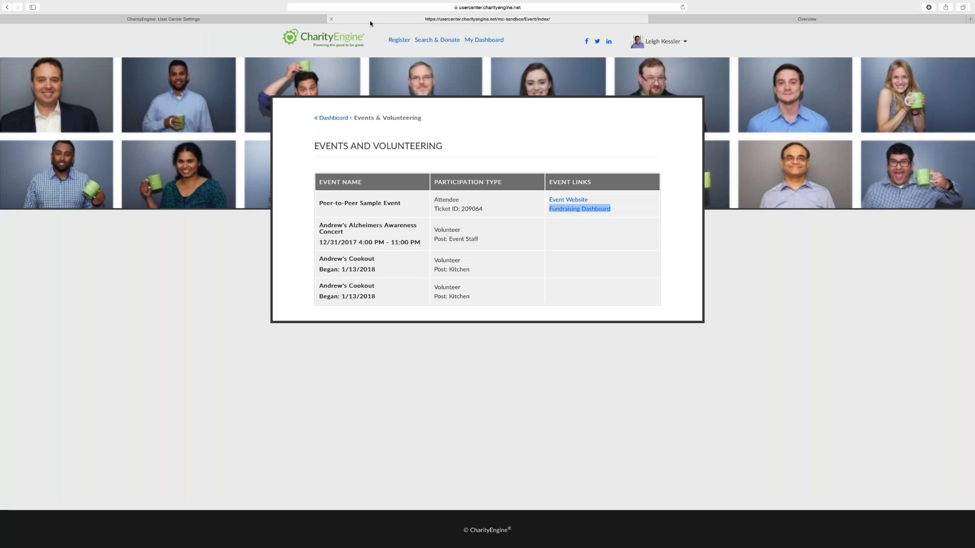
left_click(334, 118)
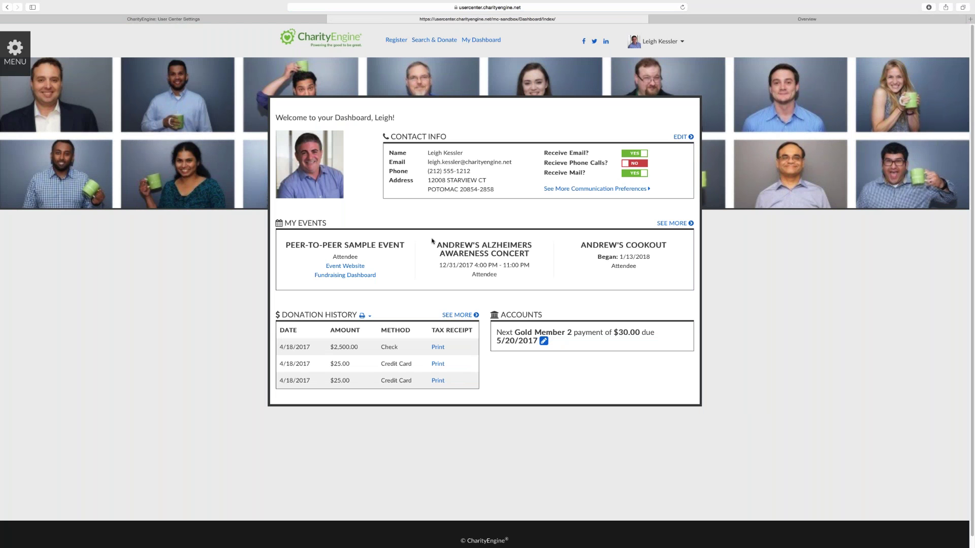
scroll(420, 279, "down", 1)
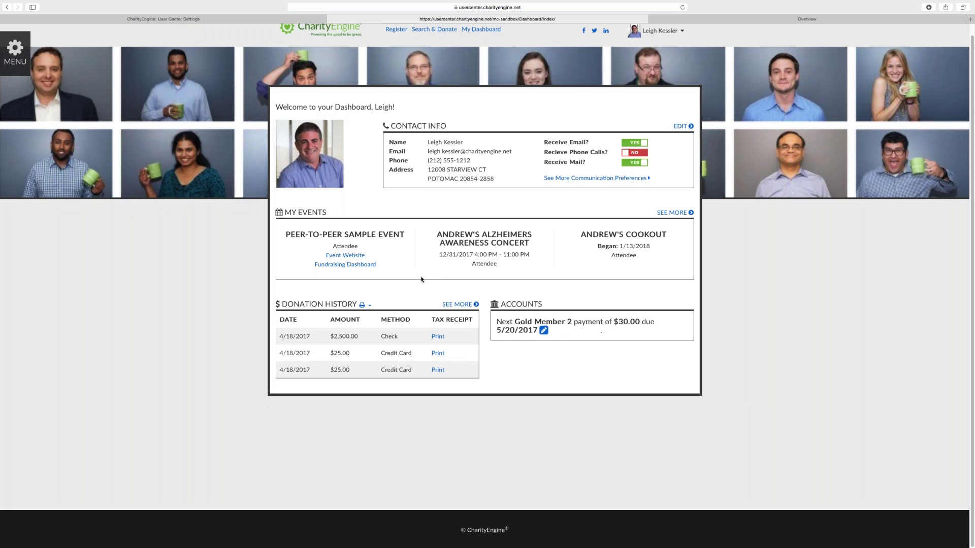
left_click(544, 331)
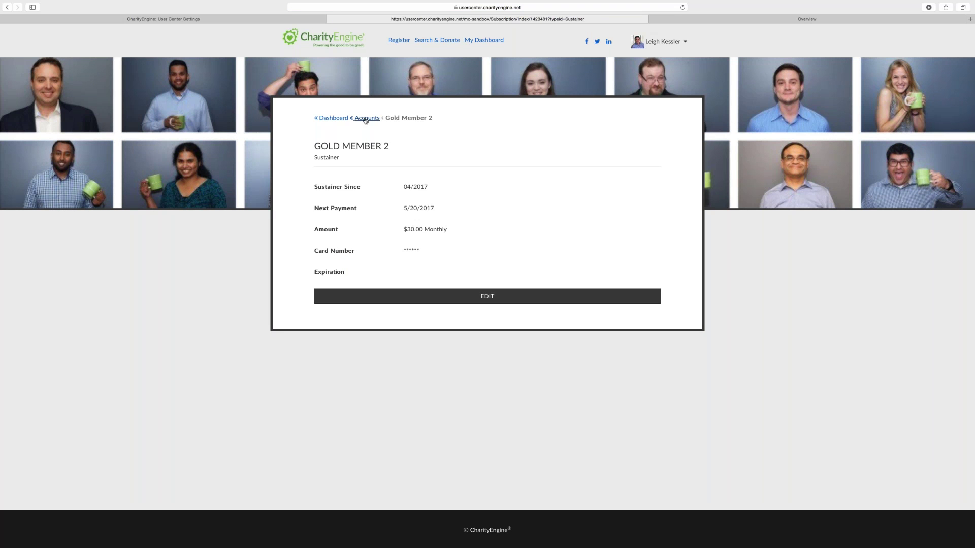
left_click(365, 120)
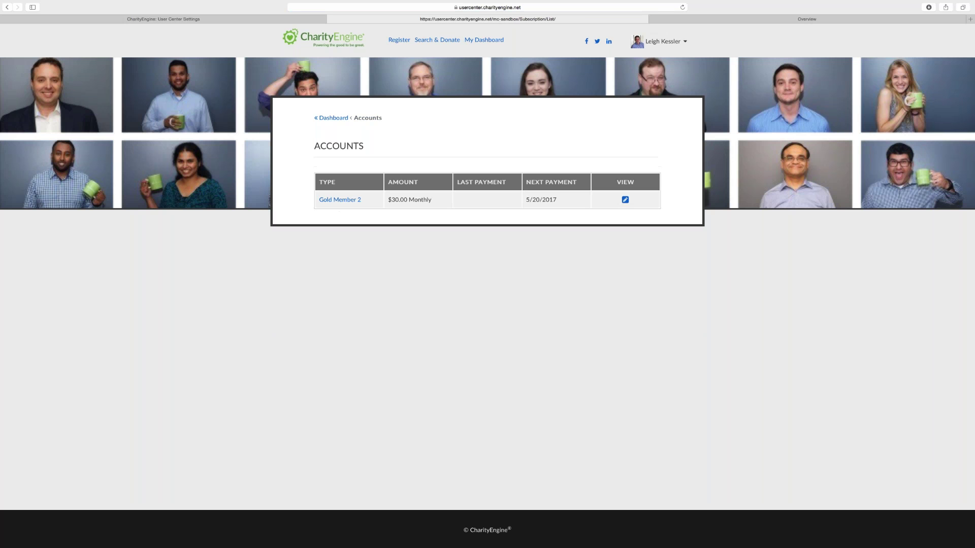
left_click(333, 118)
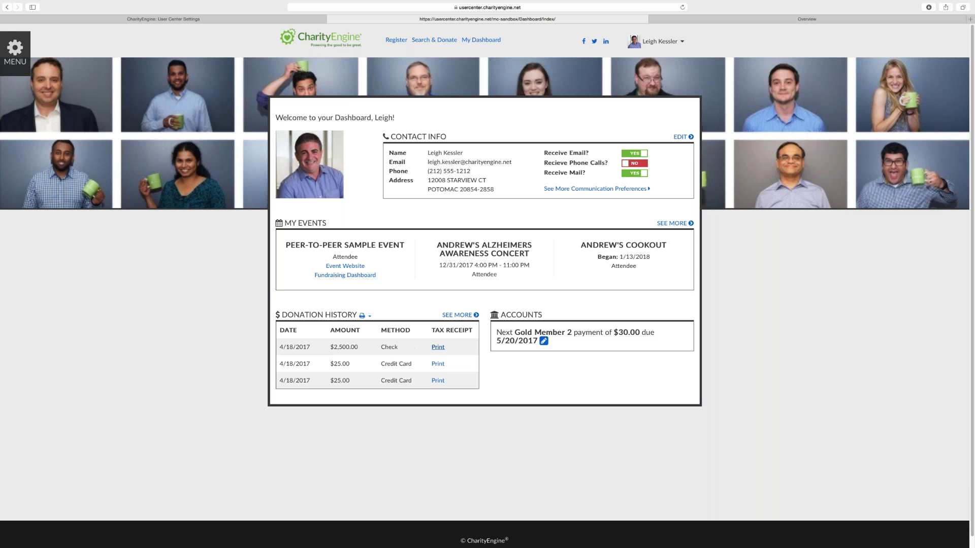
left_click(443, 349)
left_click(371, 317)
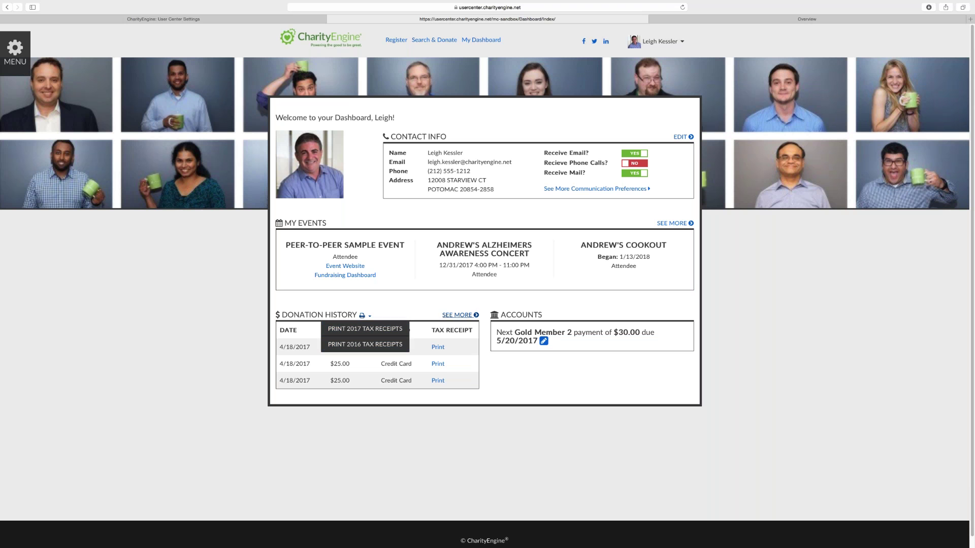
left_click(457, 315)
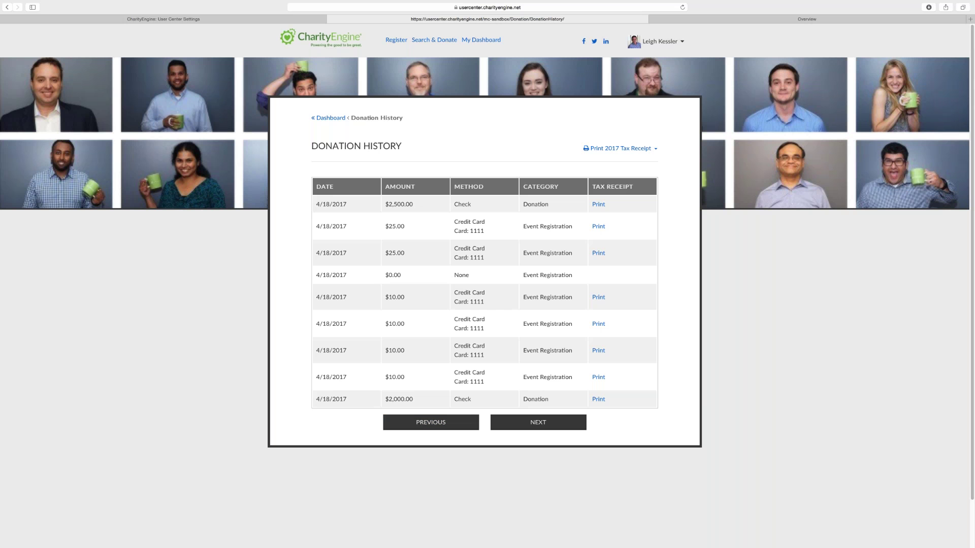
left_click(330, 118)
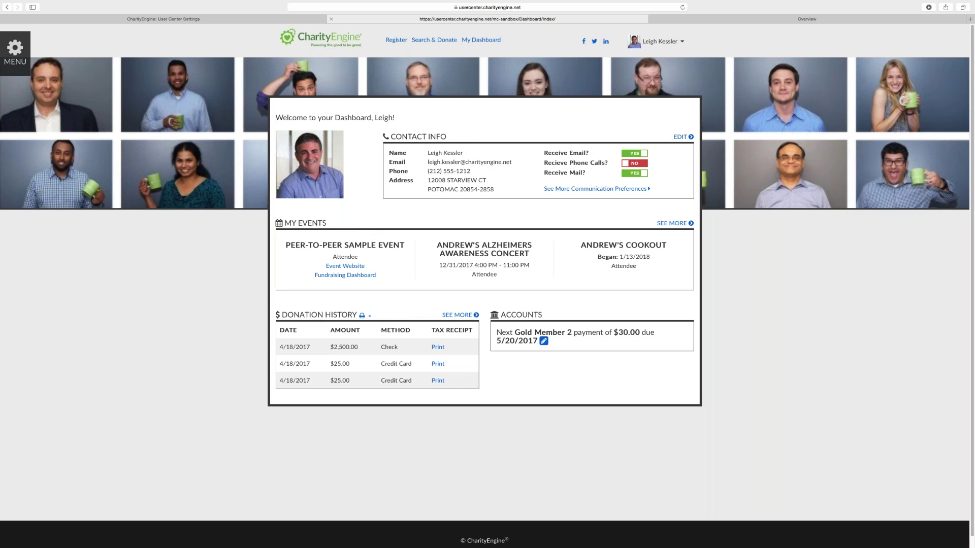
left_click(260, 19)
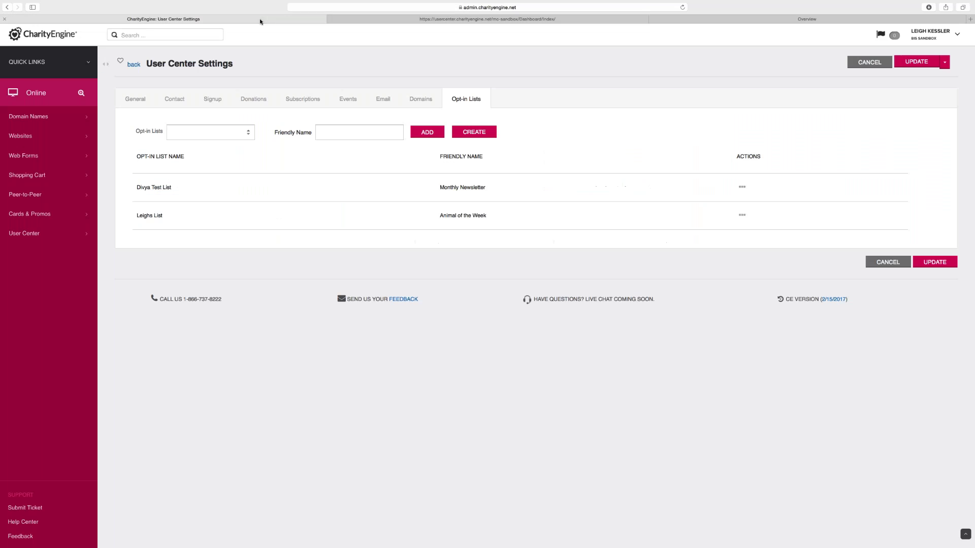
Step: Review the Opt-in Lists choices and the Animal of the Week friendly name, then exit full screen
left_click(248, 131)
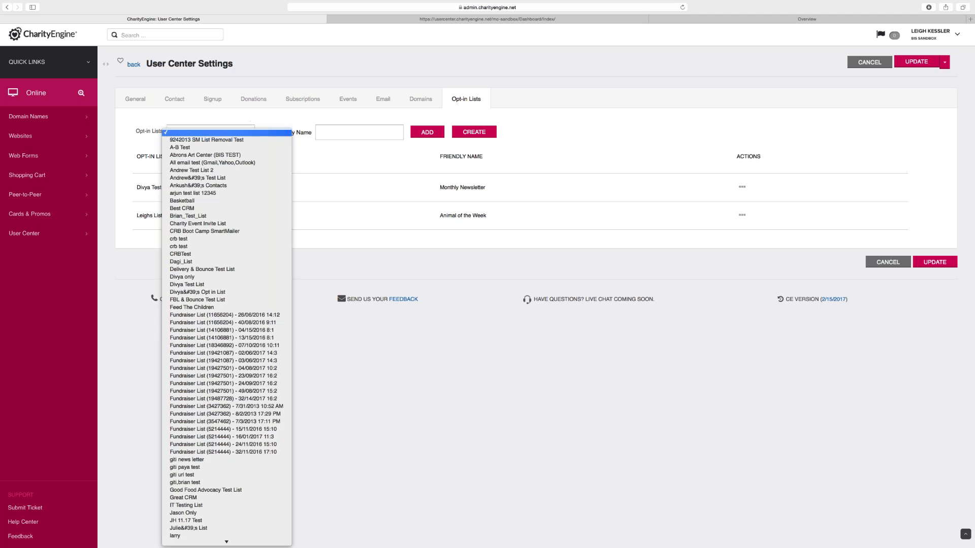
scroll(240, 280, "down", 6)
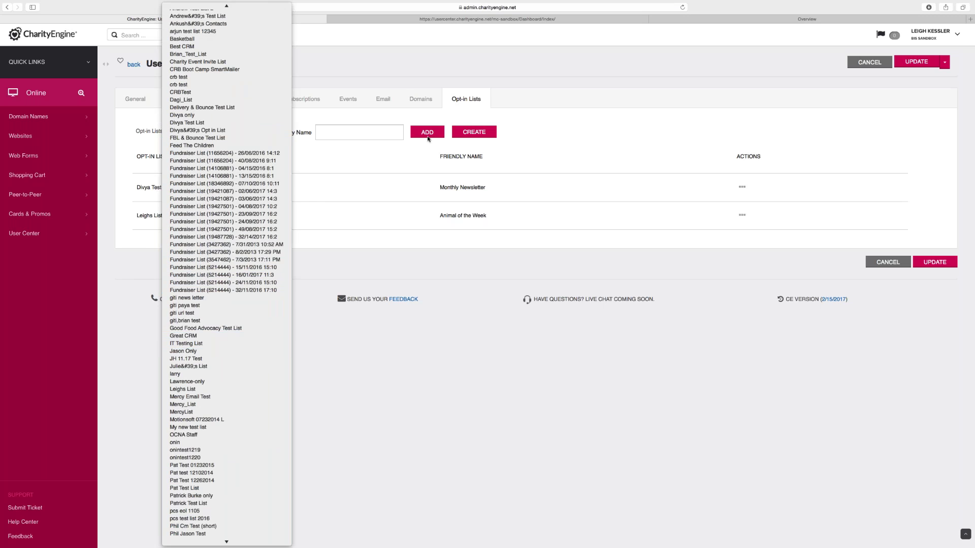
left_click(315, 196)
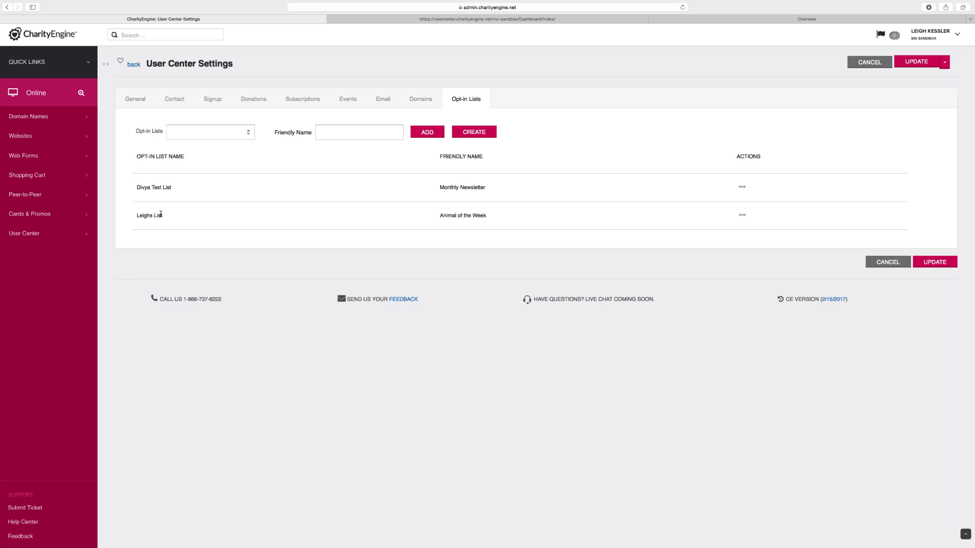
left_click_drag(441, 216, 500, 215)
left_click(457, 188)
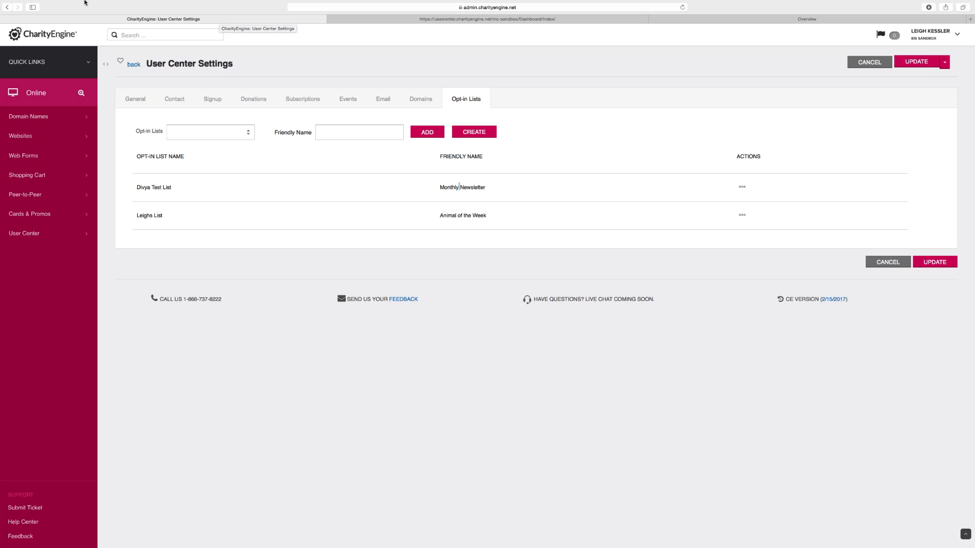
mouse_move(81, 3)
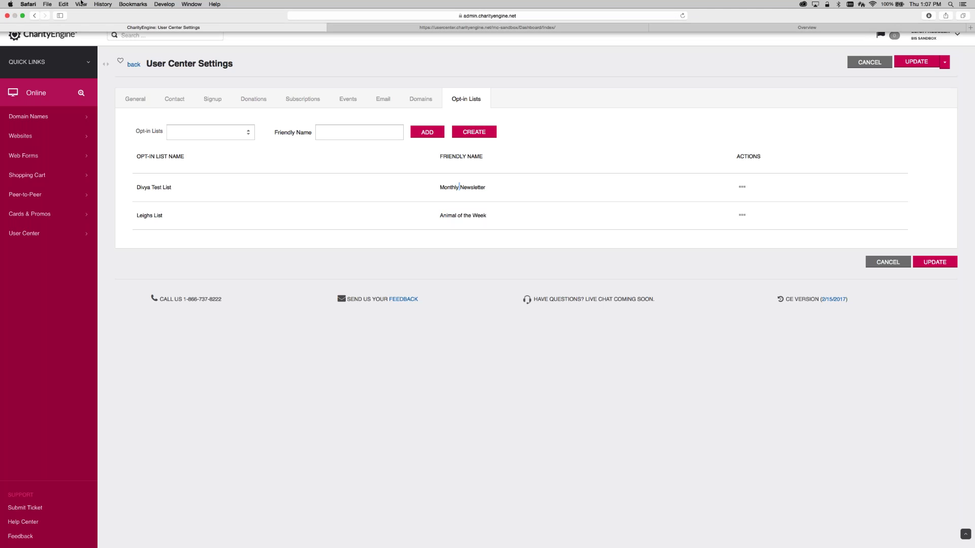
left_click(22, 17)
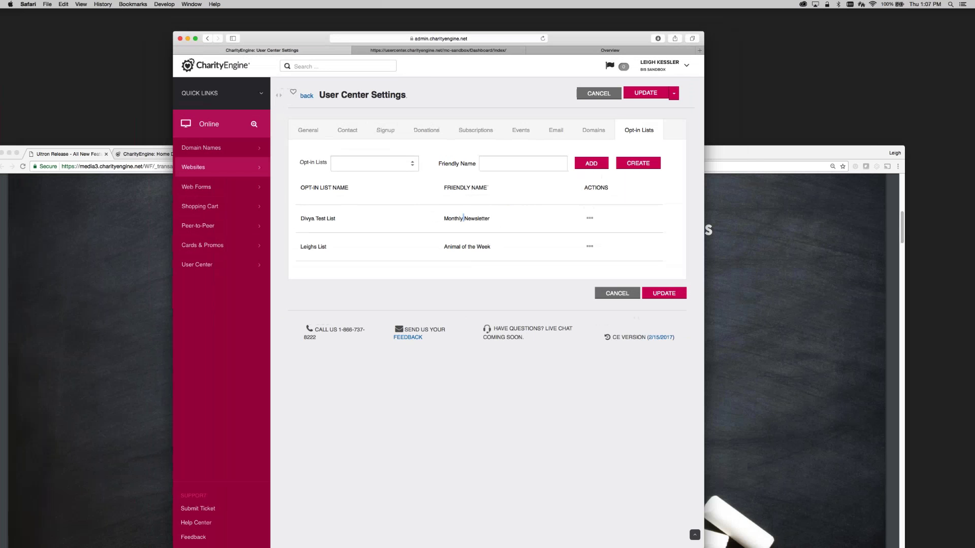
Step: Minimize the settings window, show the CharityEngine dashboard tab full screen, and open the system notifications
double_click(755, 157)
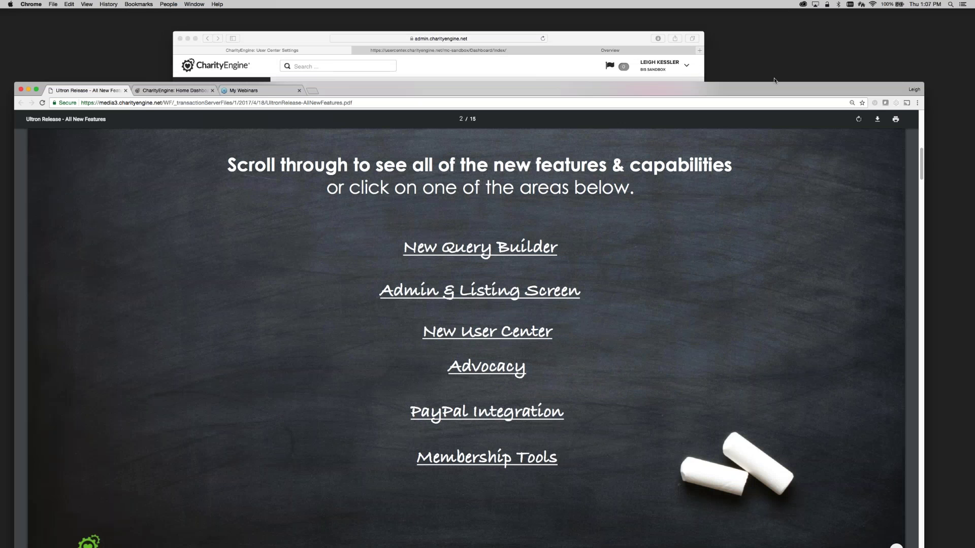
left_click(188, 38)
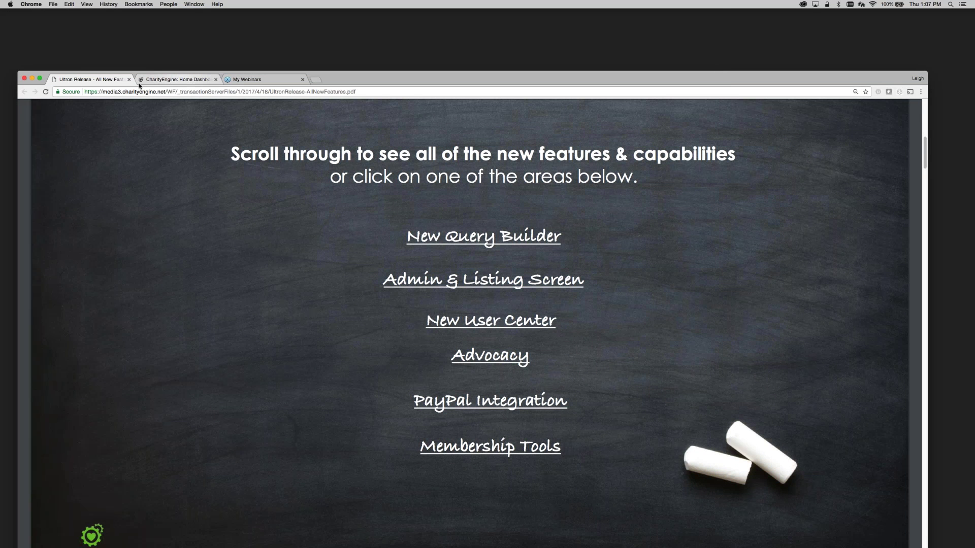
left_click(182, 79)
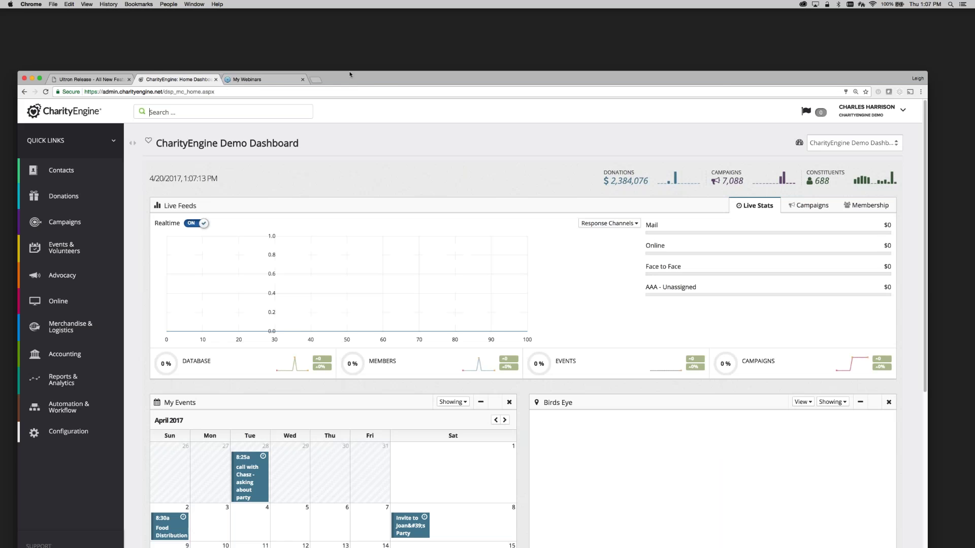
left_click_drag(350, 81, 347, 51)
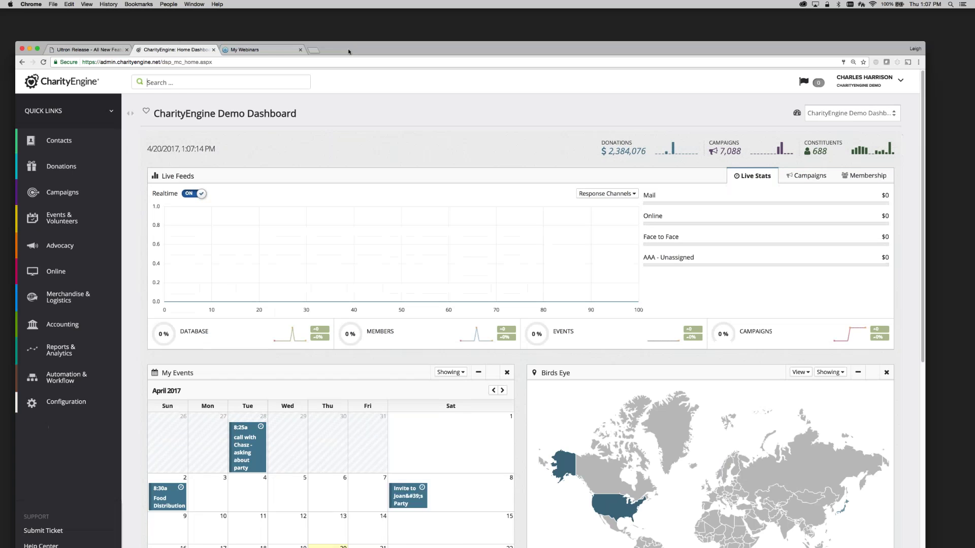
left_click(39, 50)
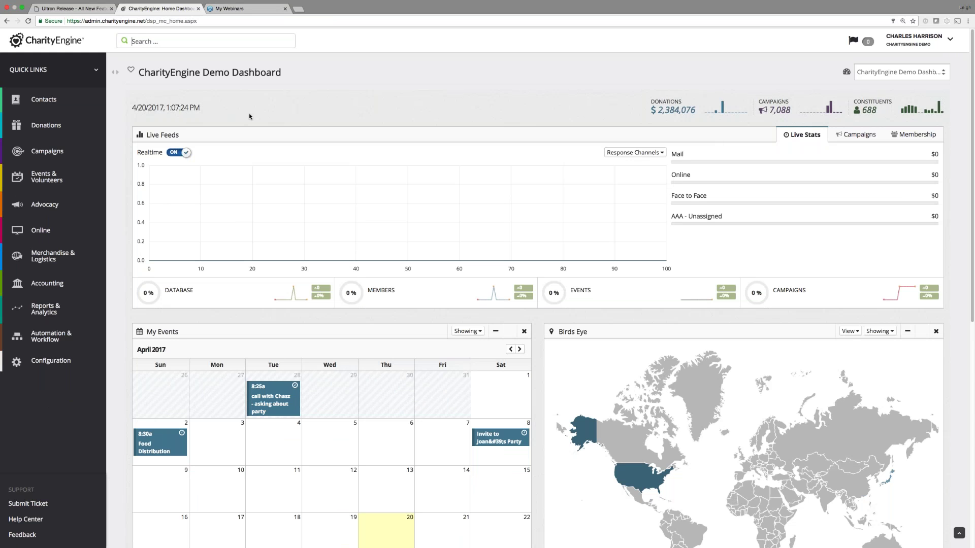
left_click(867, 43)
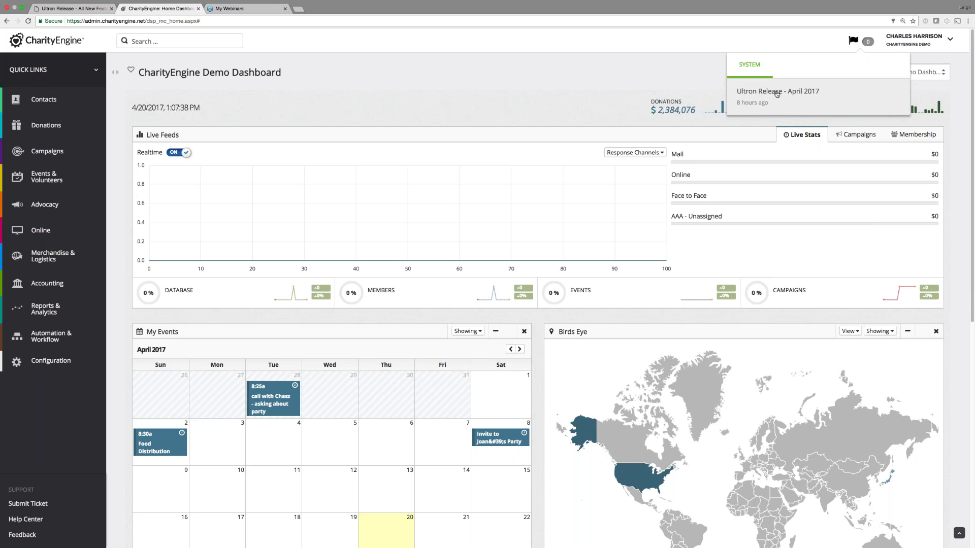
Step: Open the Ultron Release - April 2017 notice, scroll the PDF to the Sample Complex Query page, then dismiss it
left_click(777, 94)
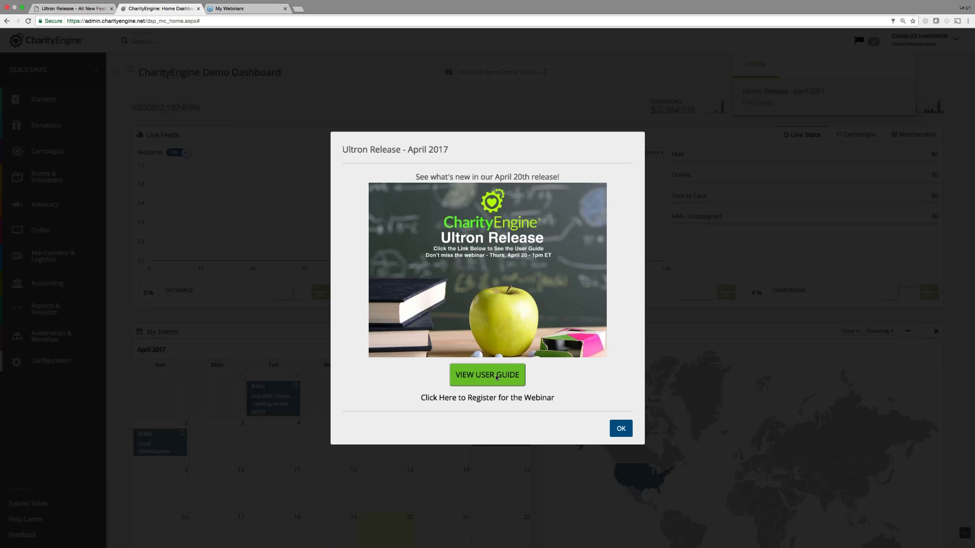
left_click(56, 6)
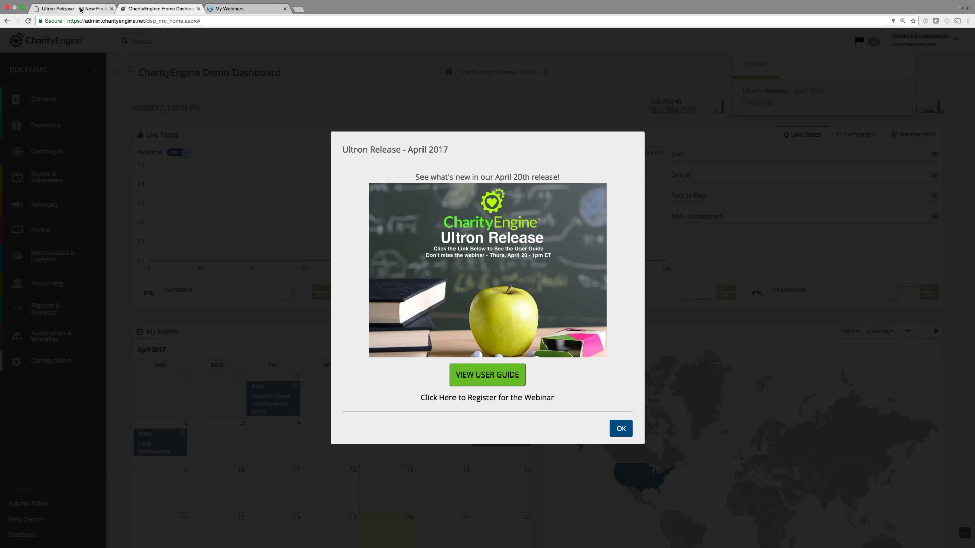
scroll(484, 297, "down", 8)
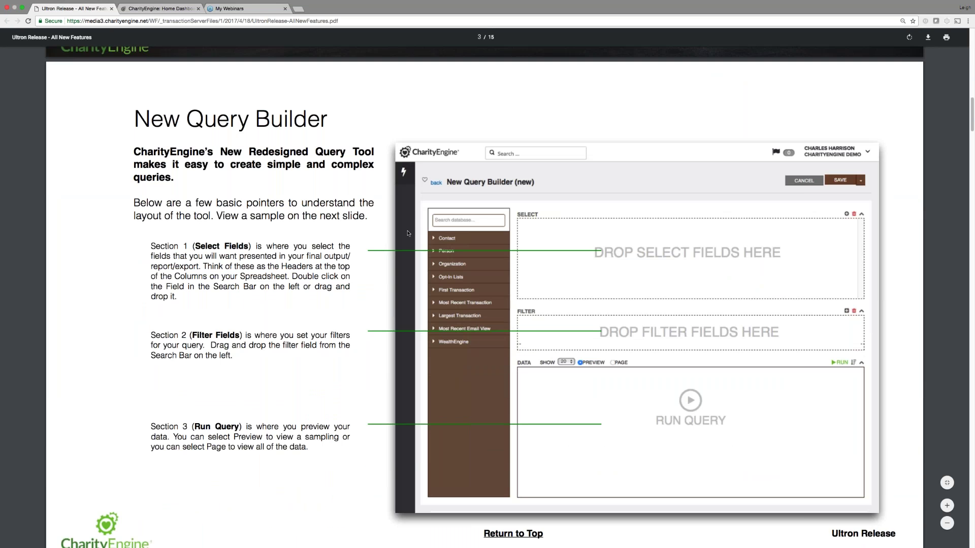
scroll(407, 233, "down", 10)
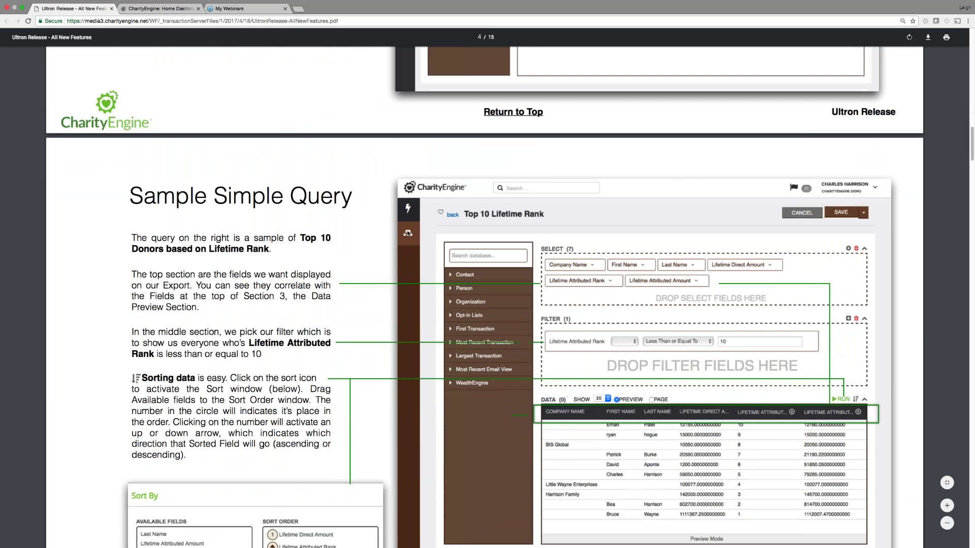
scroll(407, 233, "down", 8)
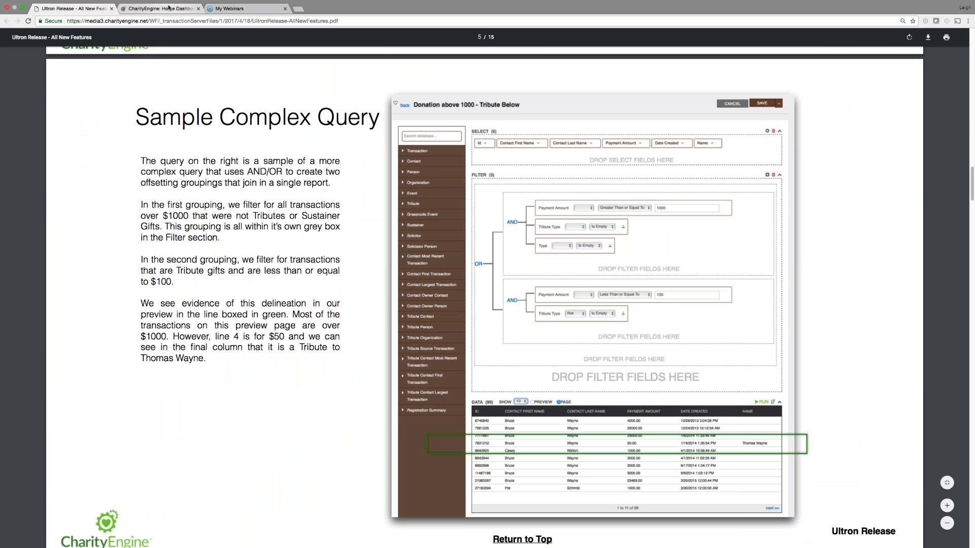
left_click(169, 8)
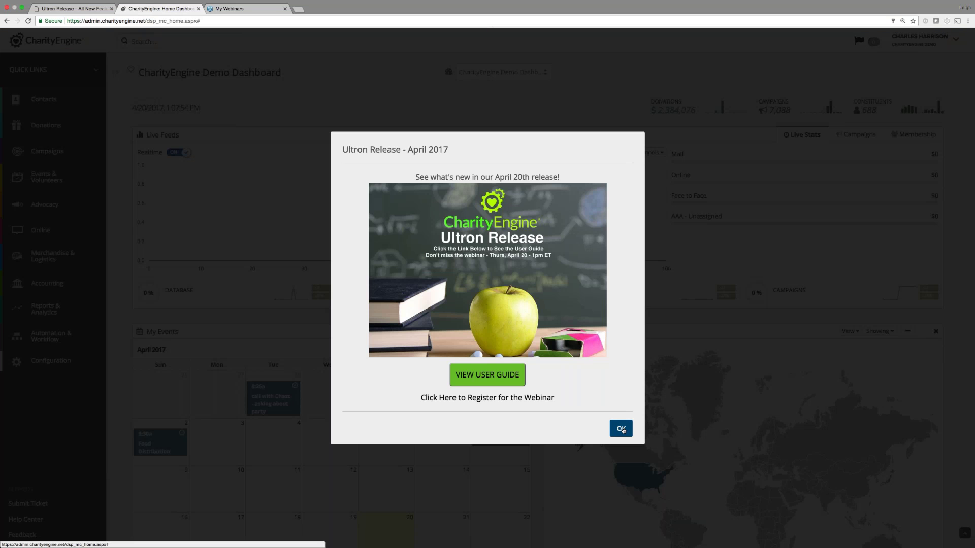
left_click(620, 429)
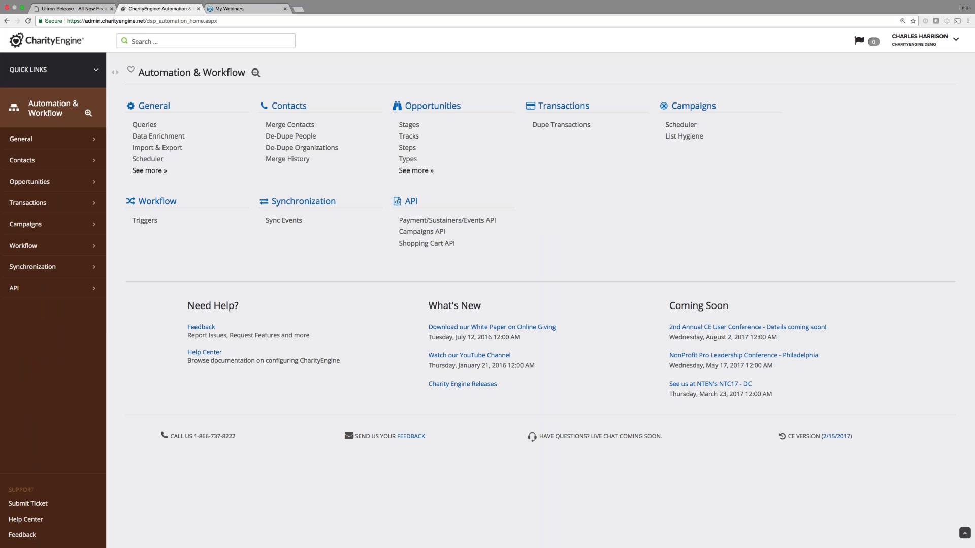
Step: From the Queries list under General, choose Create New > Query
left_click(147, 125)
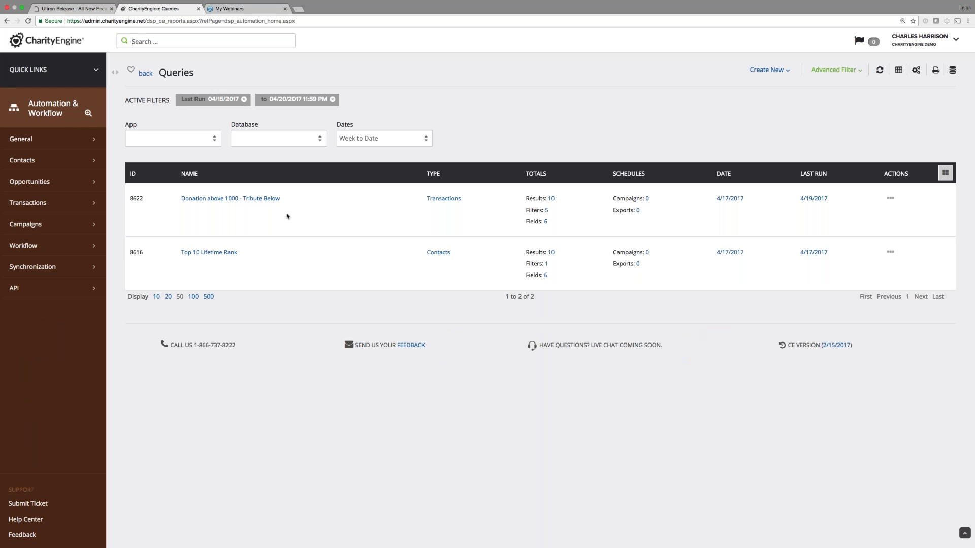
left_click(768, 70)
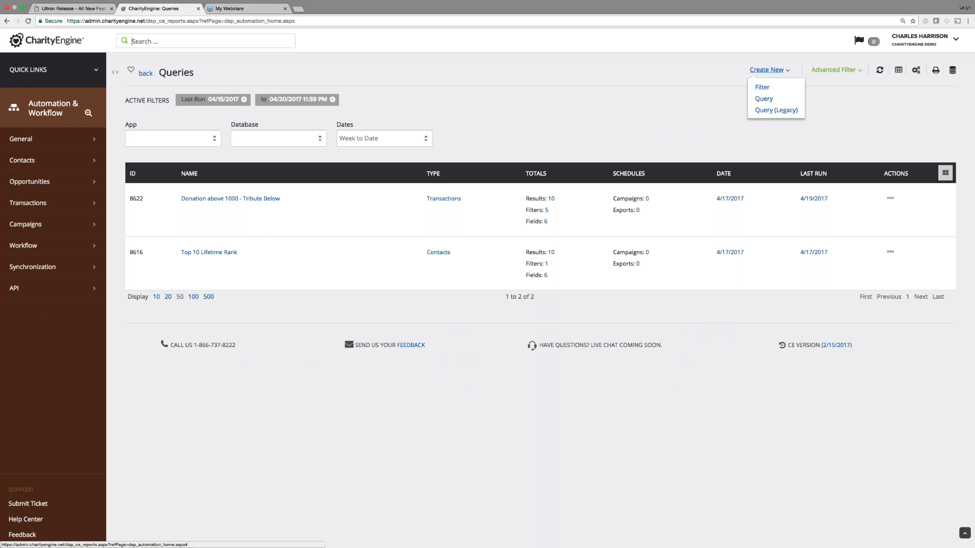
left_click(768, 102)
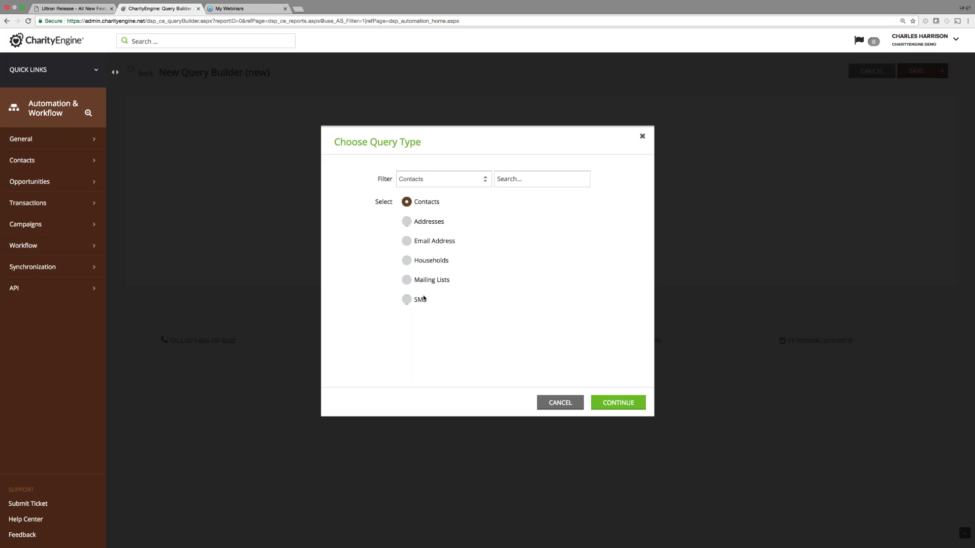
Step: Glance at the Donations query types, choose Contacts and continue, then expand the Contact fields
left_click(446, 180)
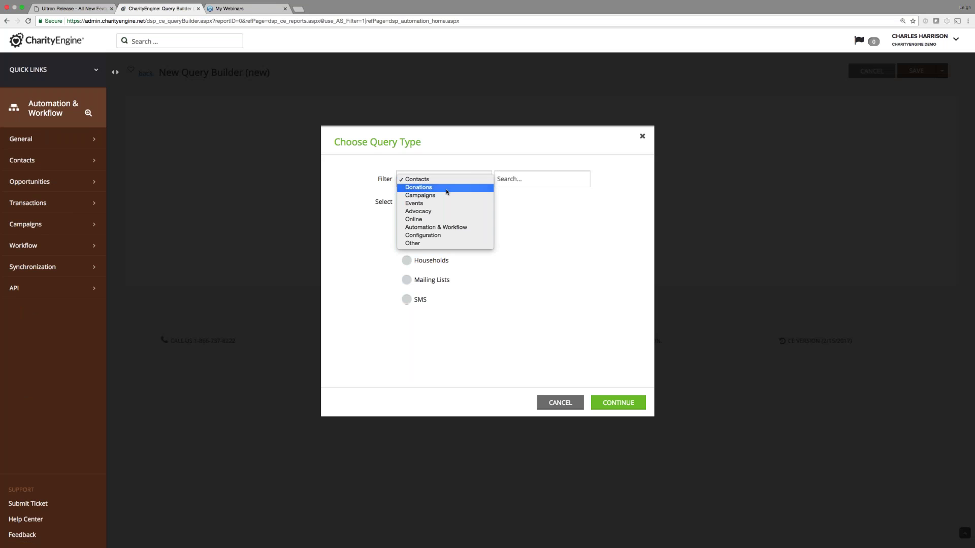
left_click(445, 187)
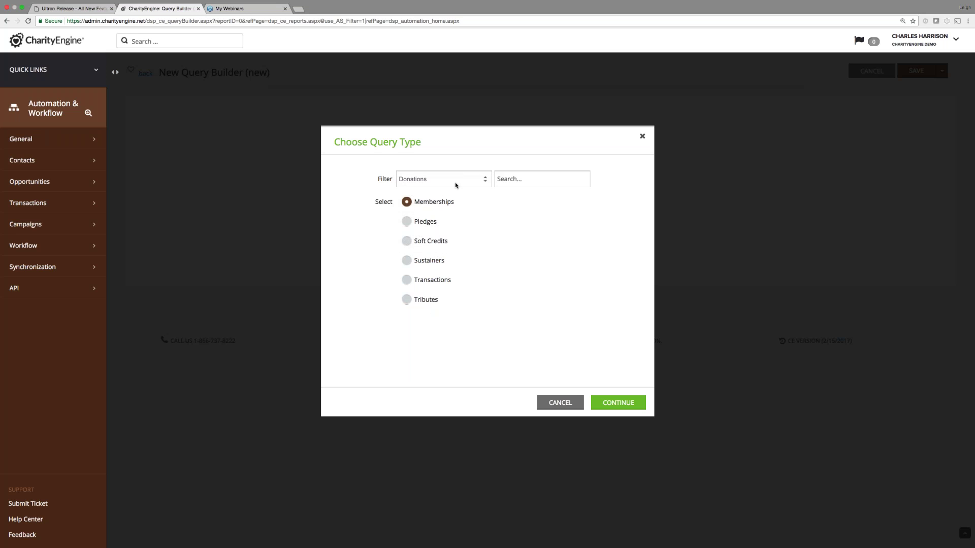
left_click(455, 185)
left_click(454, 170)
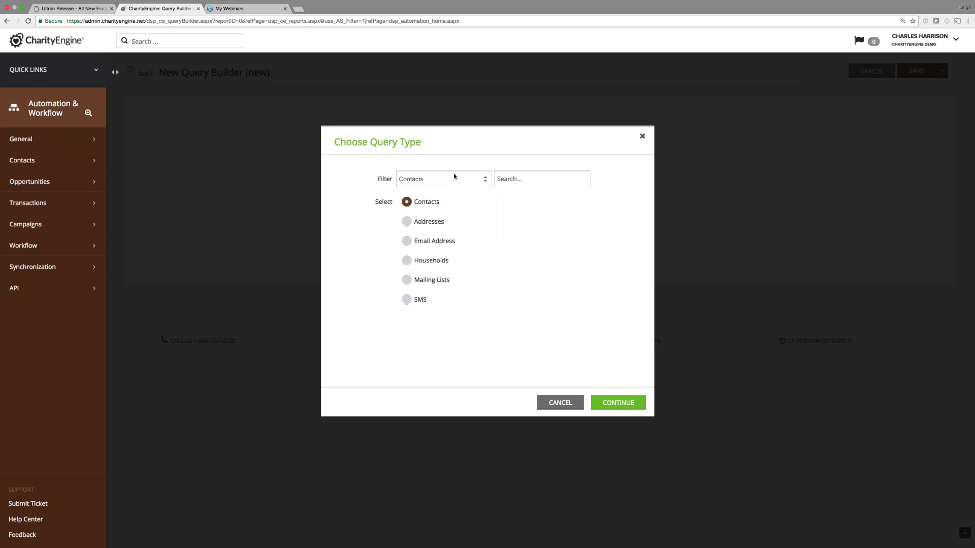
left_click(618, 402)
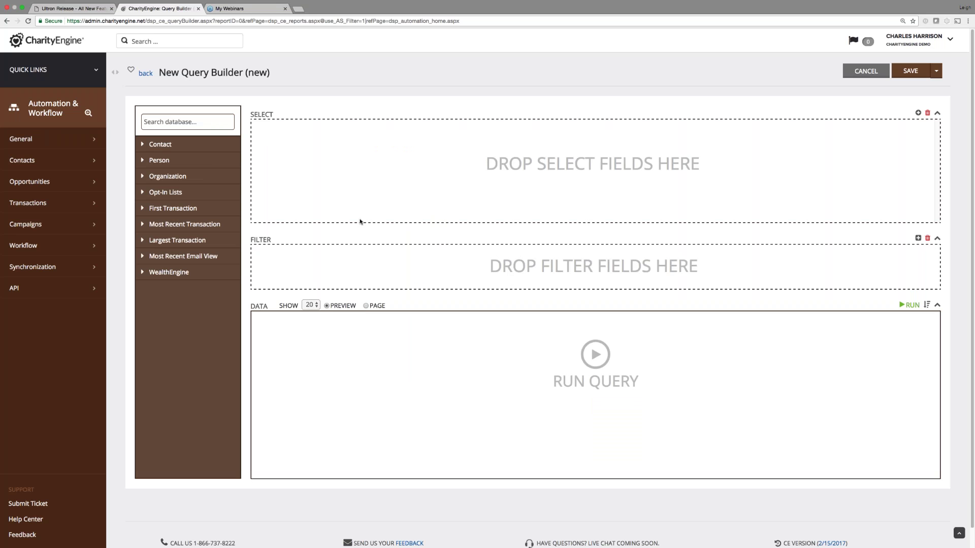
left_click(160, 144)
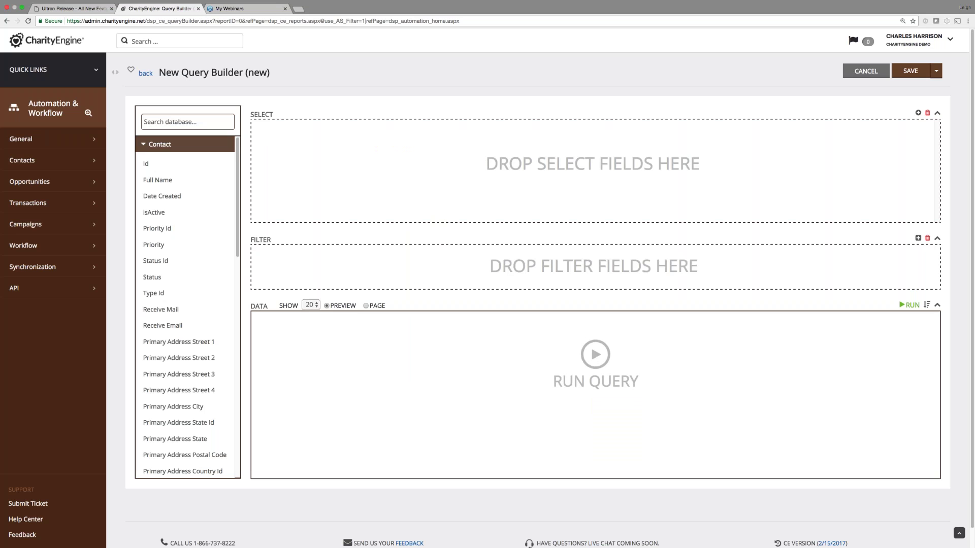
Step: Search the database fields for 'name' and then 'email' to browse matching contact fields
left_click(160, 144)
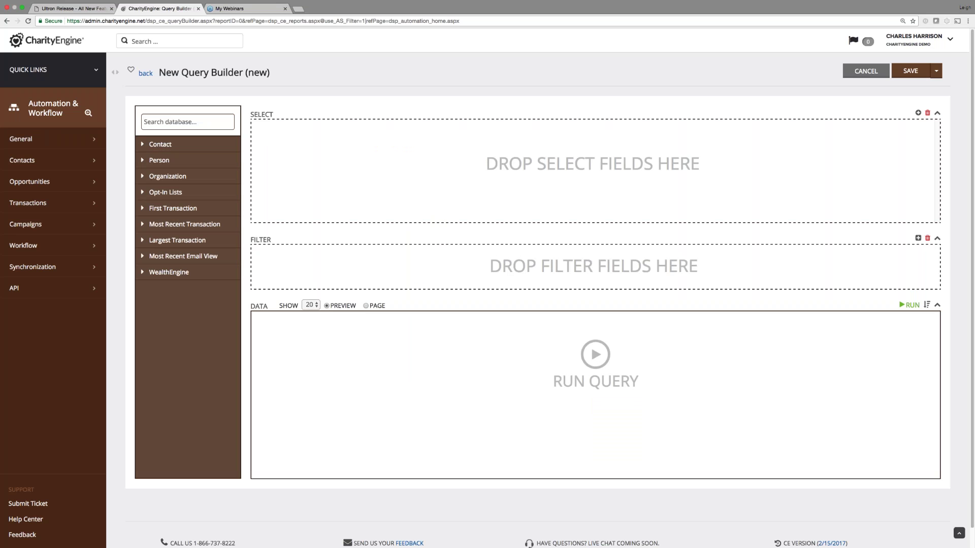
left_click(184, 120)
type("name")
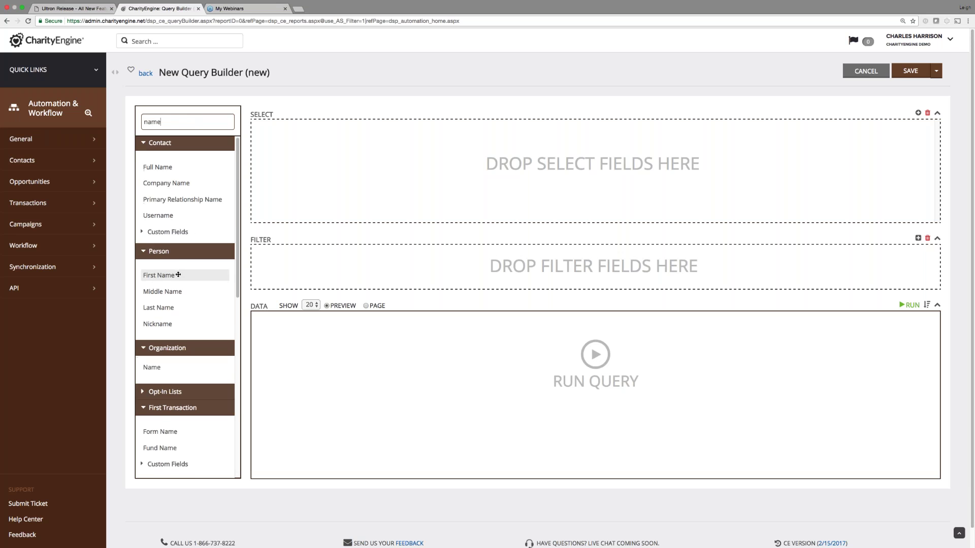
scroll(178, 274, "down", 2)
scroll(177, 275, "up", 2)
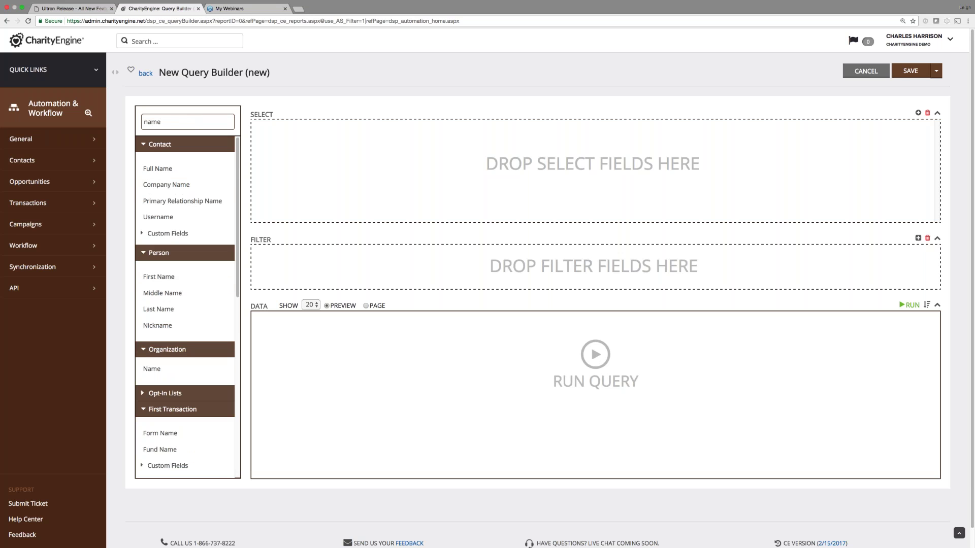
left_click_drag(165, 122, 139, 121)
type("ema")
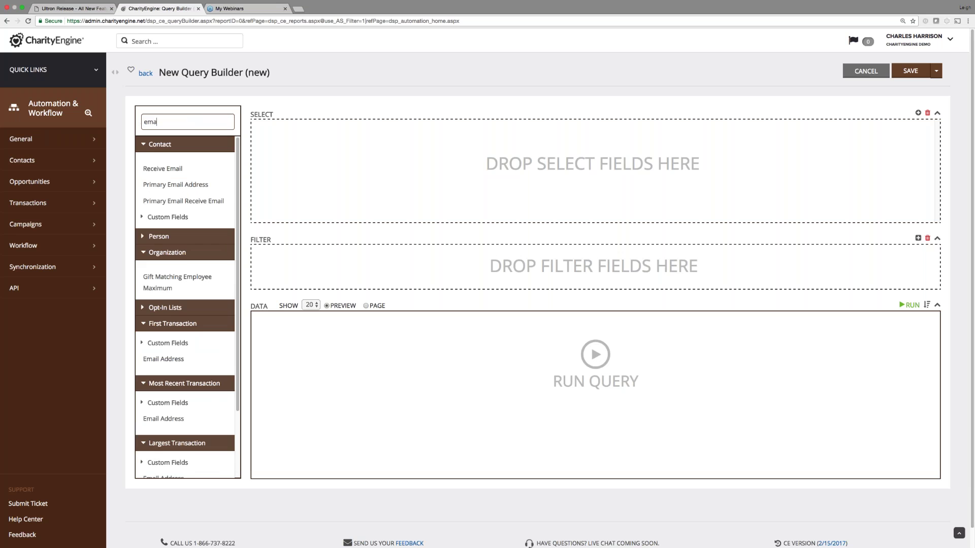
type("il")
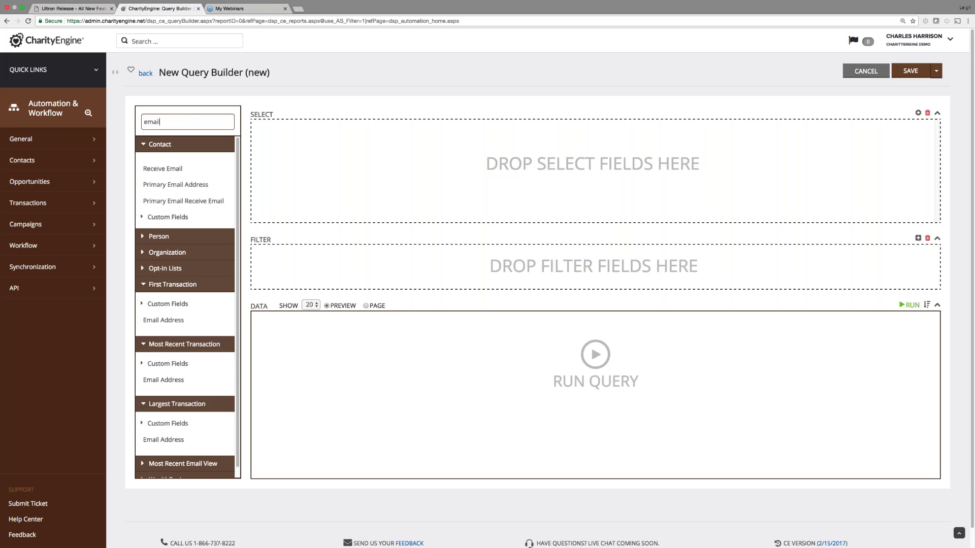
scroll(185, 201, "down", 1)
scroll(185, 201, "up", 1)
Step: Add First Name and Last Name as output fields and Last Name as a filter condition
left_click_drag(159, 121, 132, 123)
type("first")
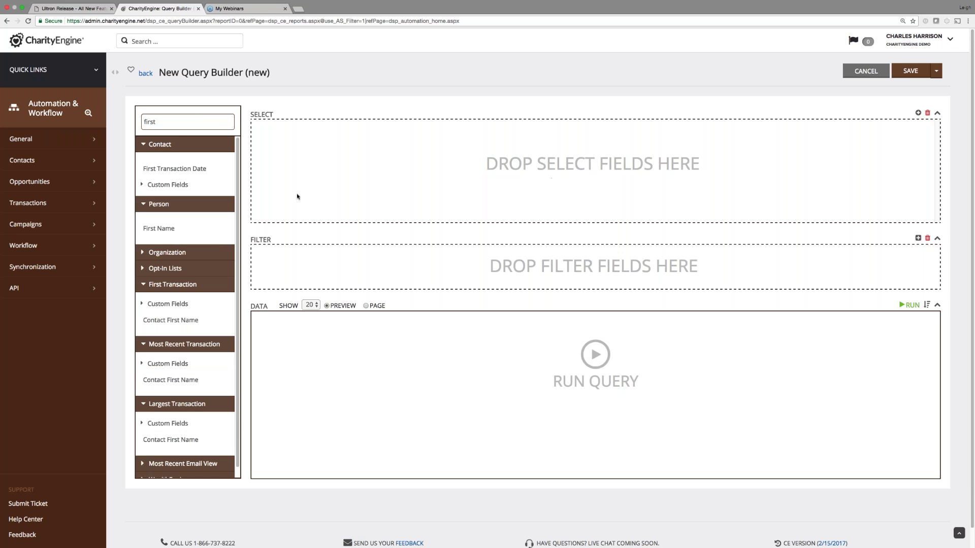
left_click_drag(159, 228, 284, 133)
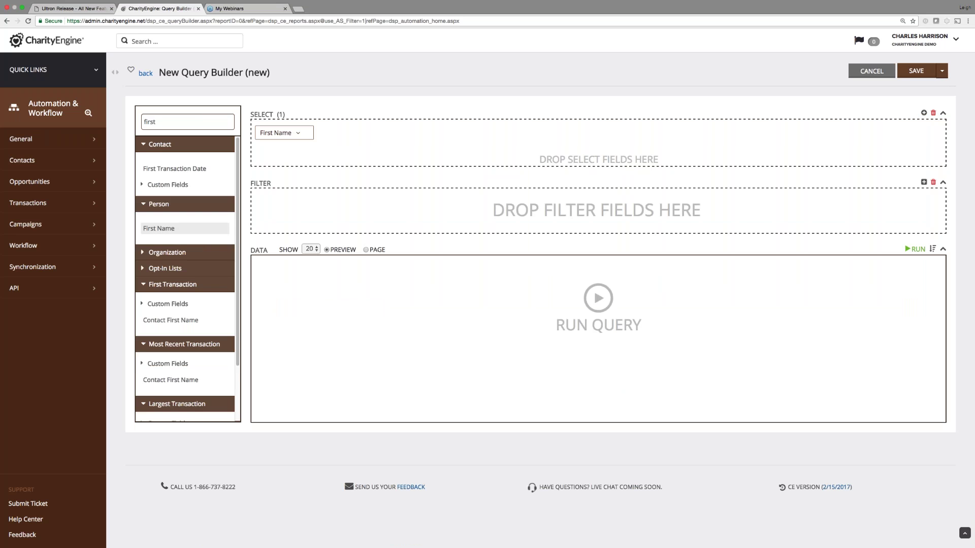
left_click_drag(157, 122, 134, 120)
type("last")
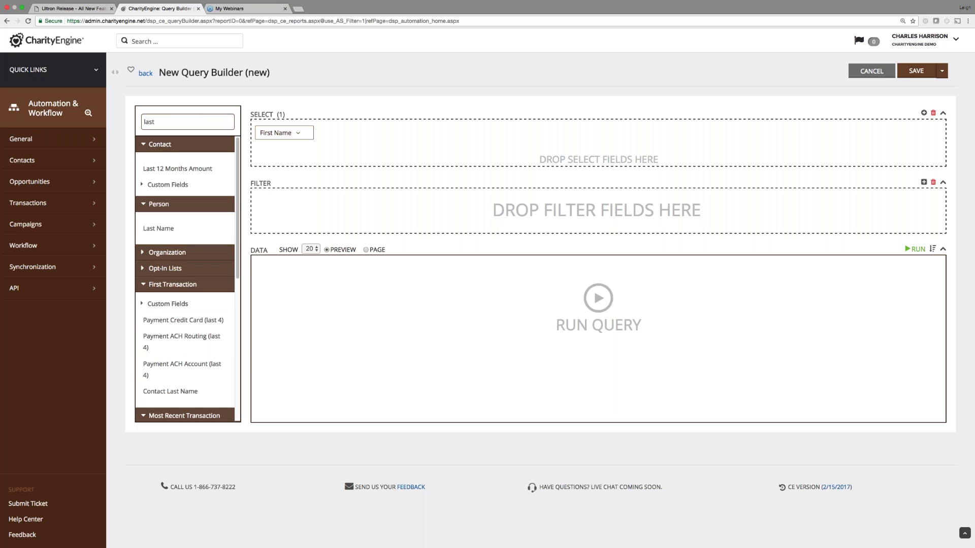
left_click_drag(159, 228, 350, 134)
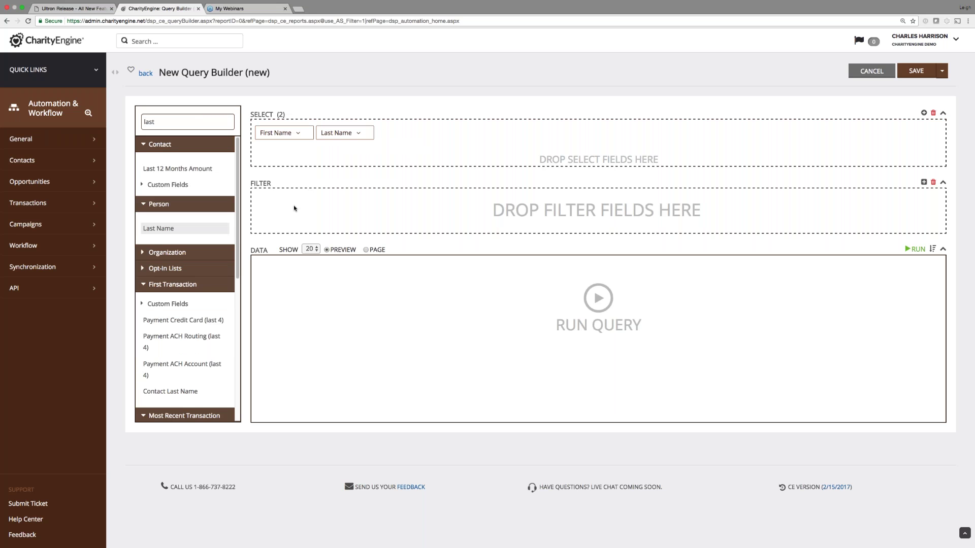
left_click_drag(294, 208, 331, 211)
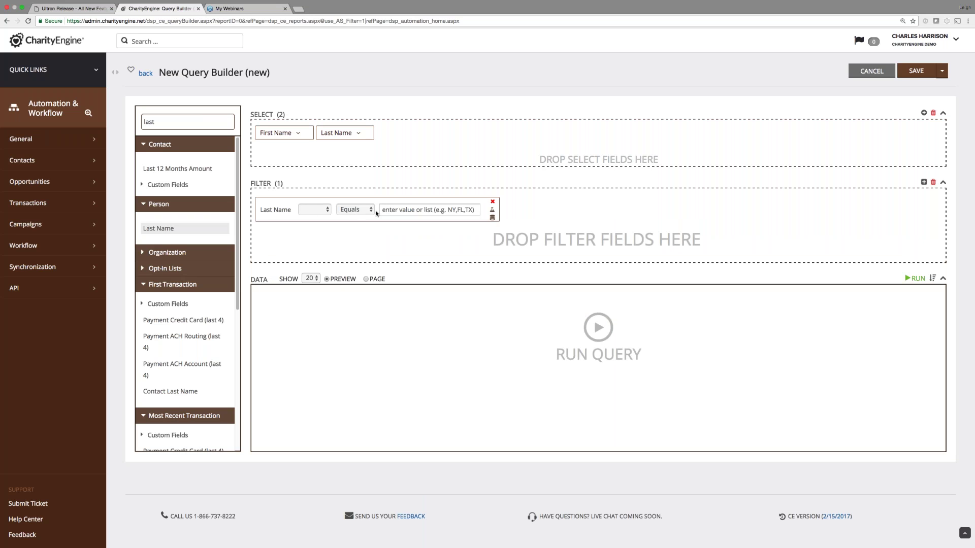
Step: Filter the query by one contact last name and preview the six matching contacts
left_click(409, 212)
type("kessler")
left_click(914, 279)
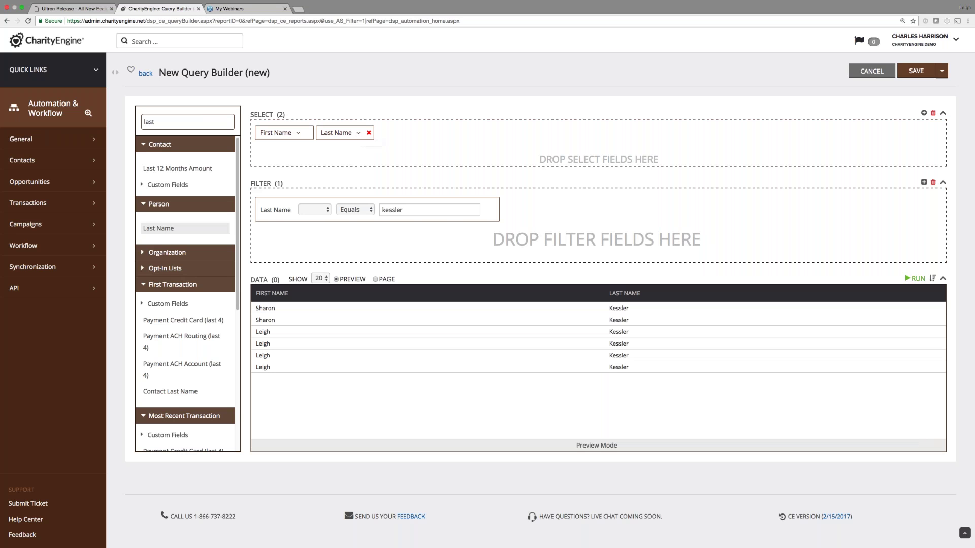
left_click(358, 133)
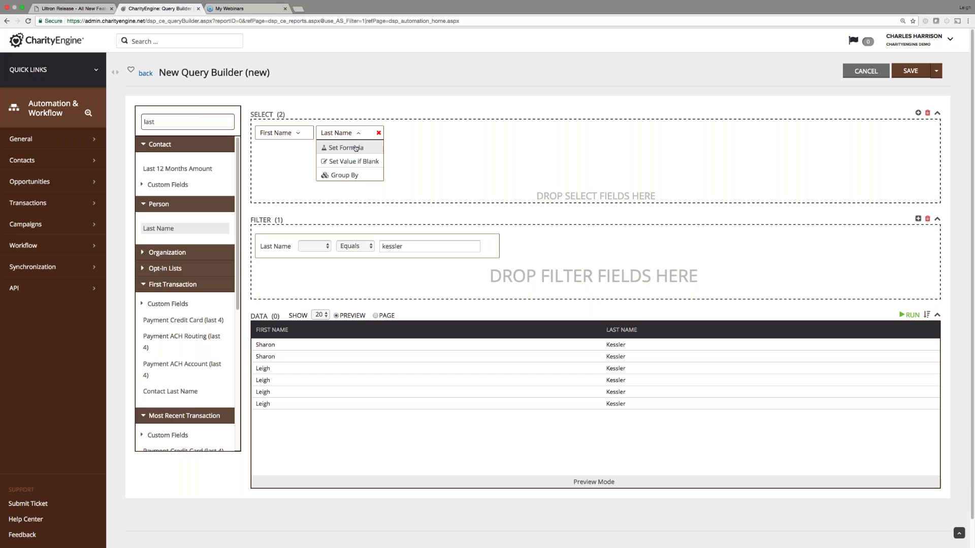
Step: Set the Last Name output to the Capitalize formula, and try Set Value if Blank and Group By
left_click(356, 149)
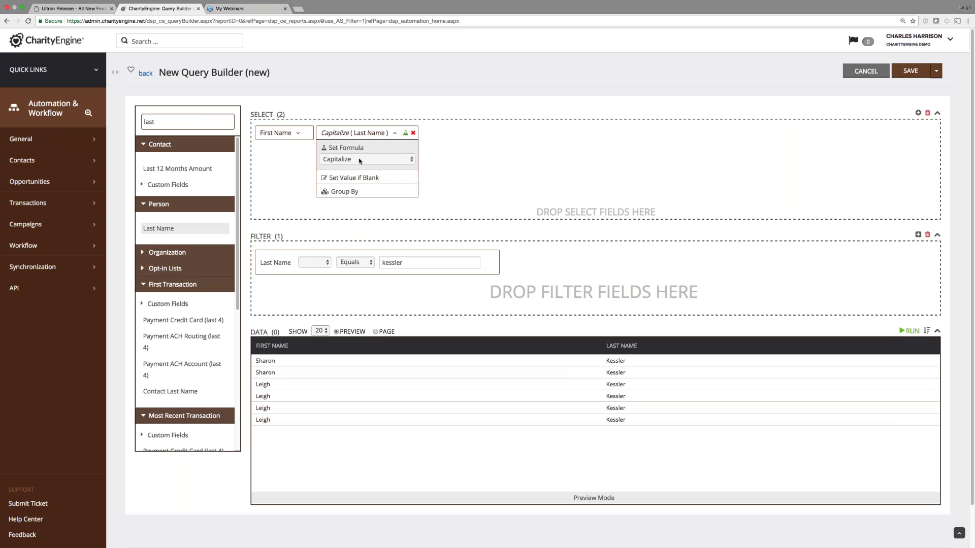
left_click(363, 178)
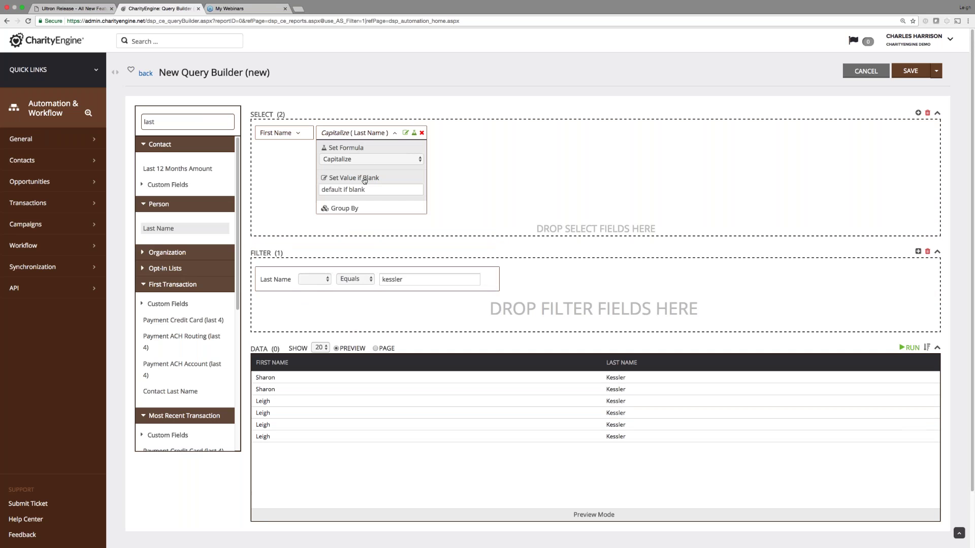
left_click(345, 209)
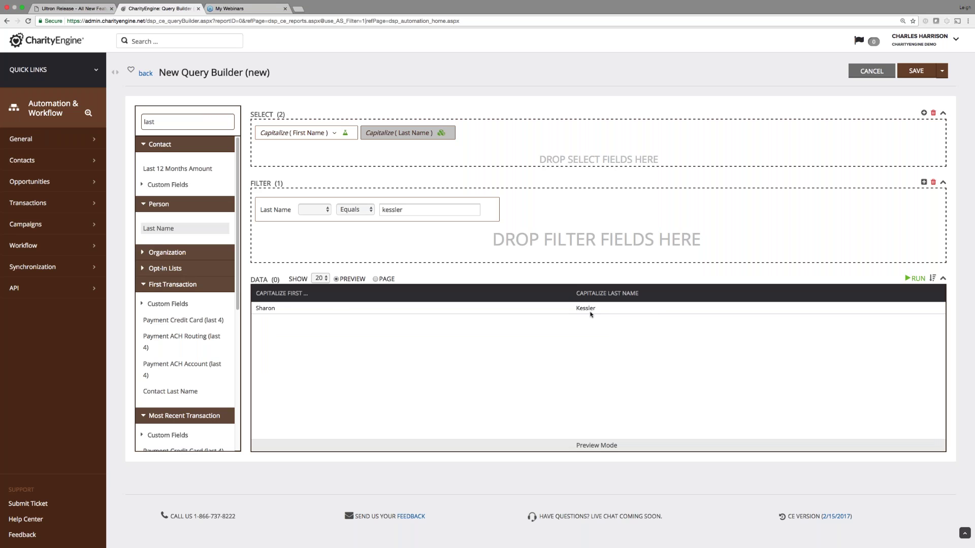
mouse_move(435, 137)
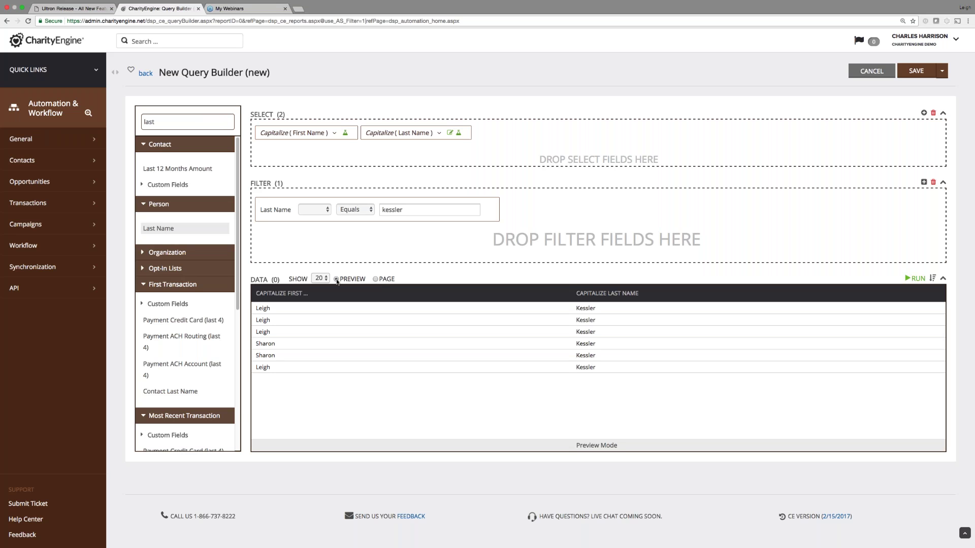
left_click(376, 279)
Step: Add an empty nested group to the filter, leave its logic as AND, and rerun the query
mouse_move(426, 217)
left_click(924, 182)
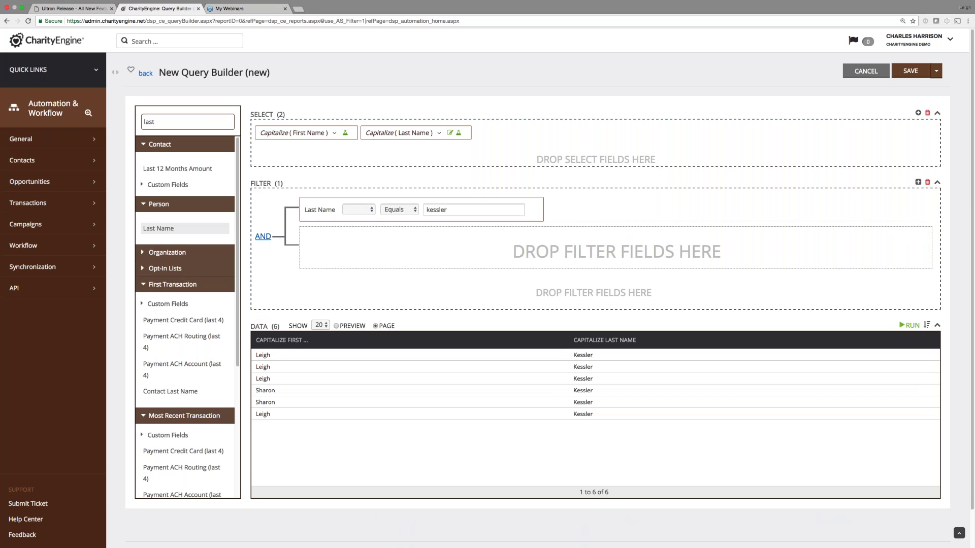
left_click(263, 236)
left_click(265, 237)
left_click(271, 238)
mouse_move(381, 264)
left_click(903, 327)
left_click(926, 325)
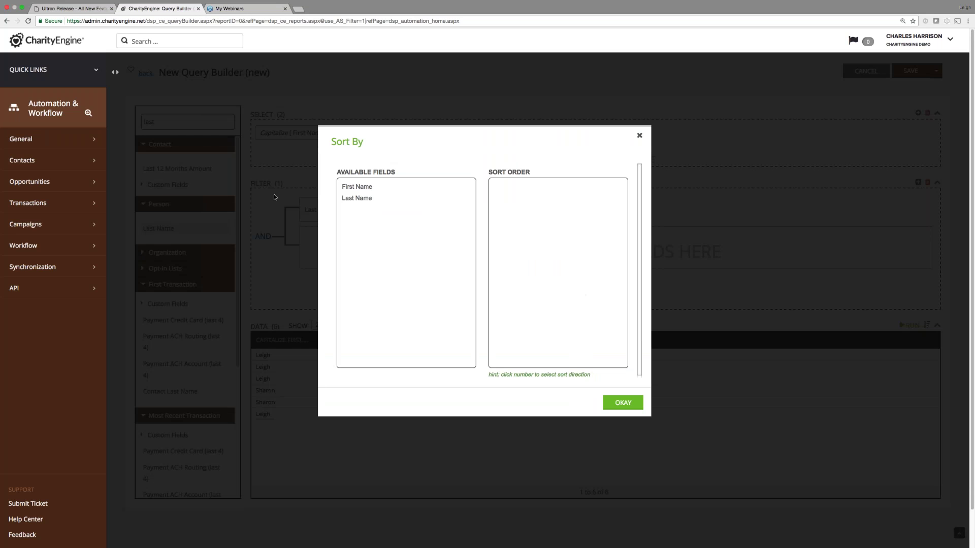
Step: Sort the results by First Name only, dropping the trial Last Name sort key
left_click_drag(357, 186, 509, 192)
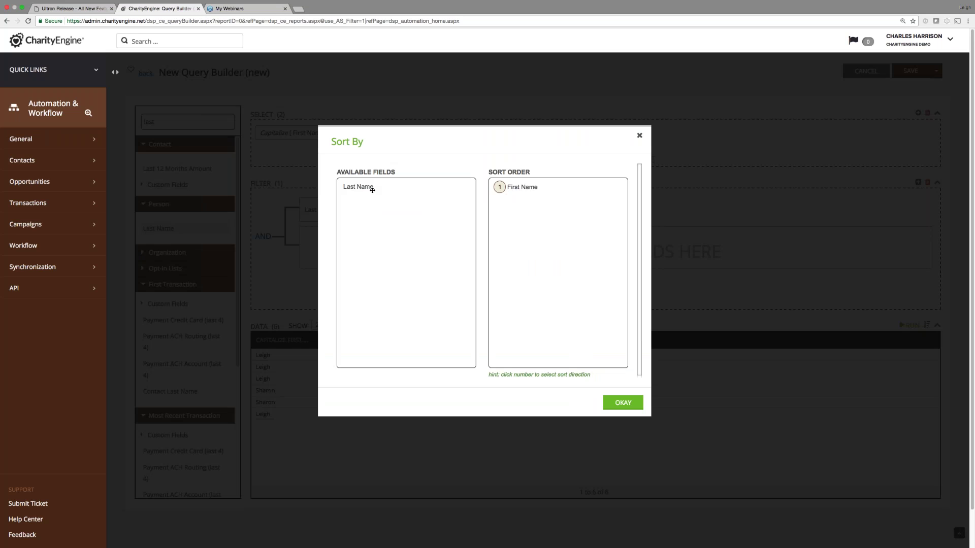
mouse_move(372, 189)
left_mouse_down()
mouse_move(524, 215)
mouse_move(513, 190)
mouse_move(381, 197)
left_mouse_up()
left_click_drag(500, 191, 542, 195)
left_click(622, 402)
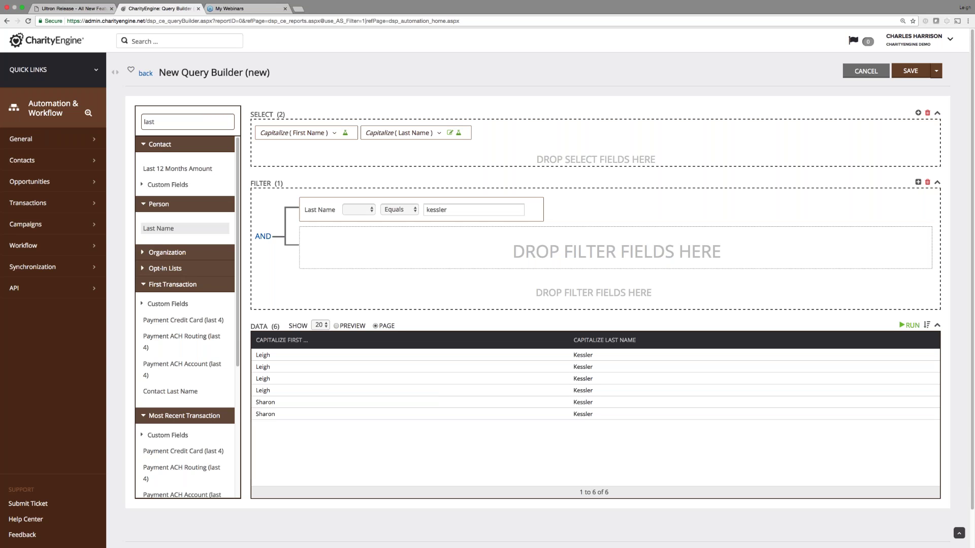
left_click(146, 74)
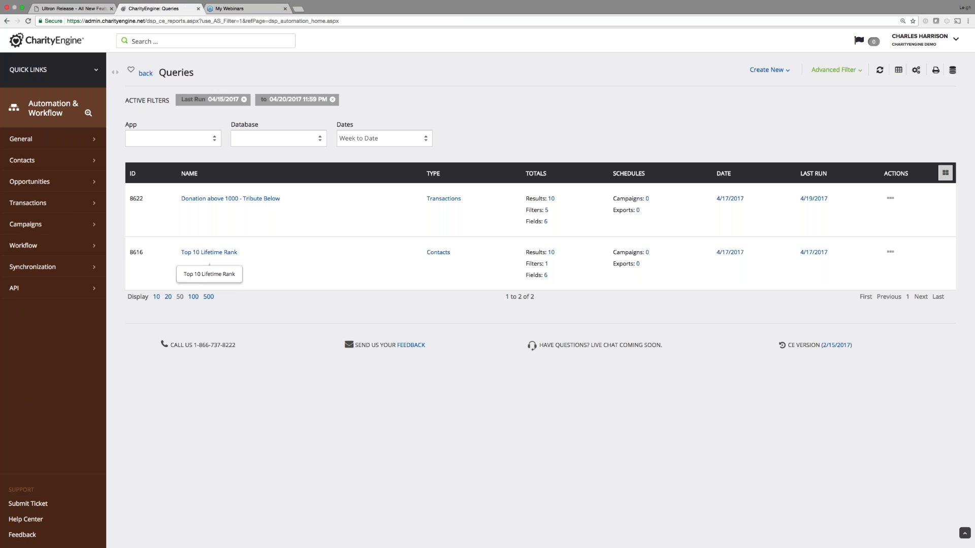
Step: Edit Top 10 Lifetime Rank in the new builder, run it to preview ten results, and go back
left_click(890, 252)
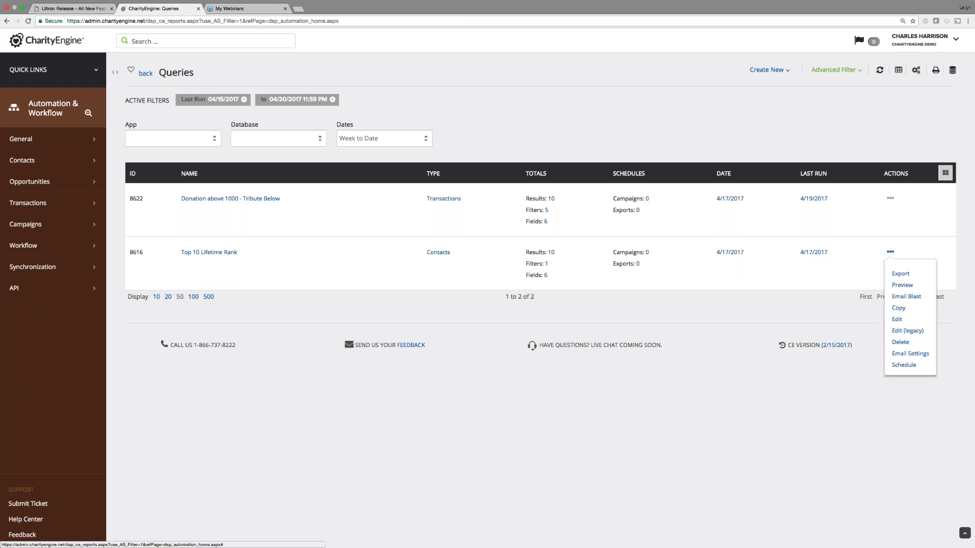
left_click(898, 322)
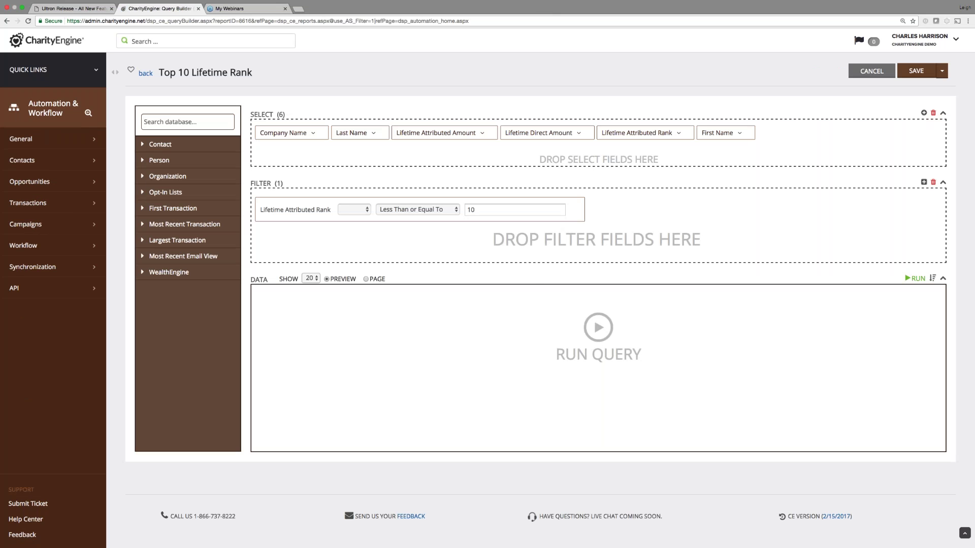
mouse_move(384, 133)
mouse_move(421, 137)
mouse_move(530, 134)
mouse_move(315, 212)
left_click(914, 278)
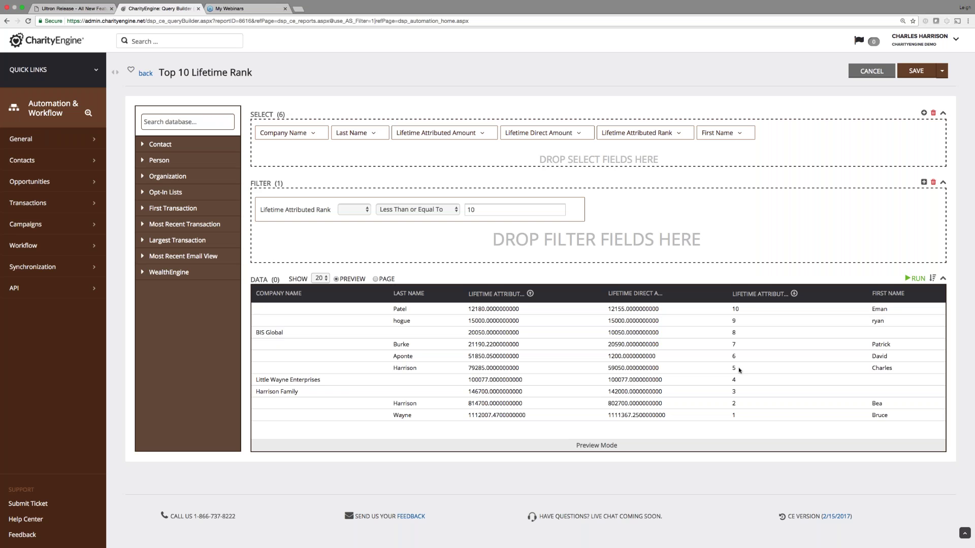
mouse_move(578, 217)
left_click(145, 76)
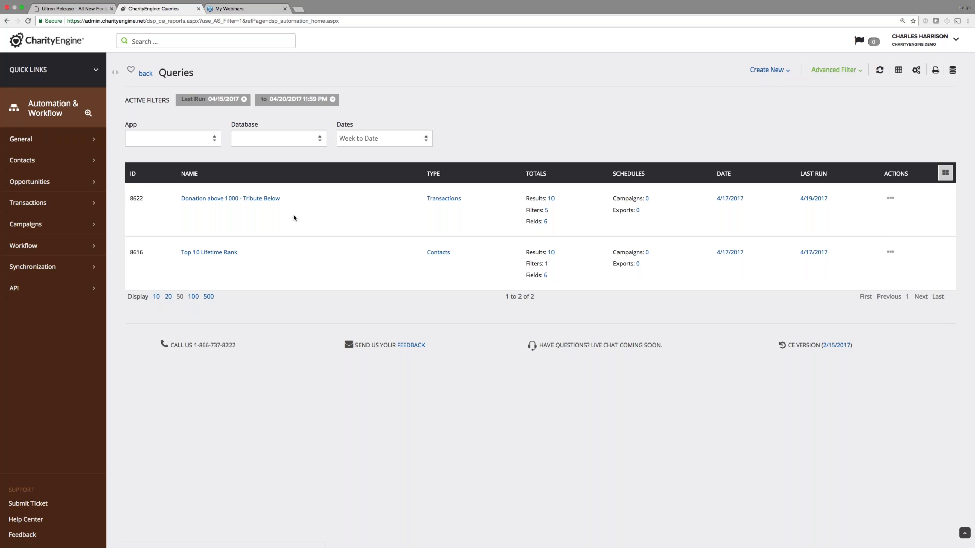
Step: Choose Edit from the Actions menu on the Donation above 1000 - Tribute Below row
left_click(890, 198)
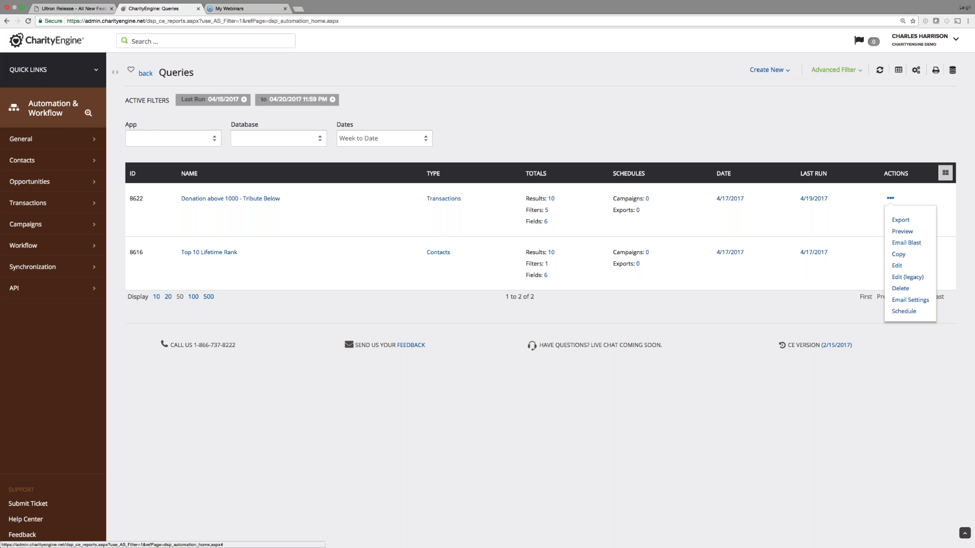
left_click(897, 265)
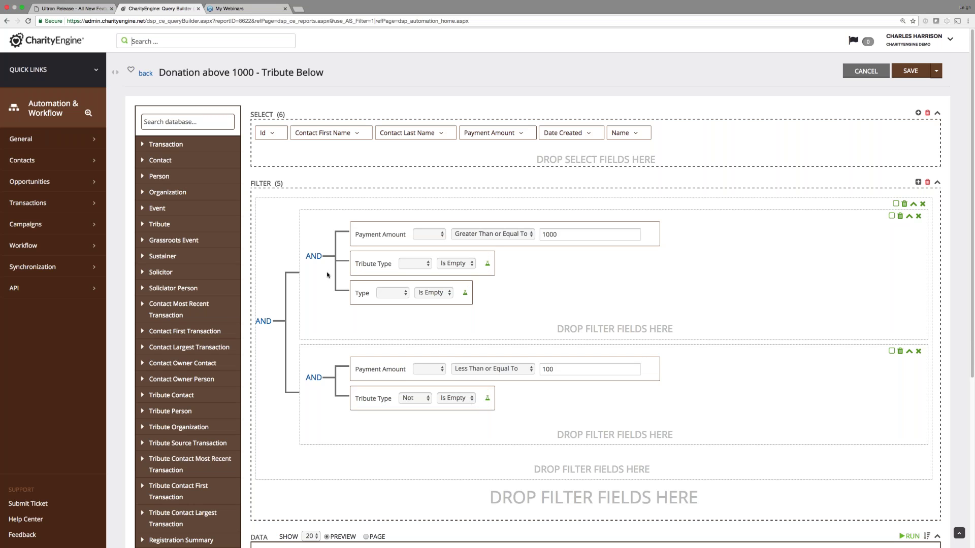
Step: Run the AND-joined Donation above 1000 - Tribute Below query, which returns 0 records
scroll(675, 441, "down", 3)
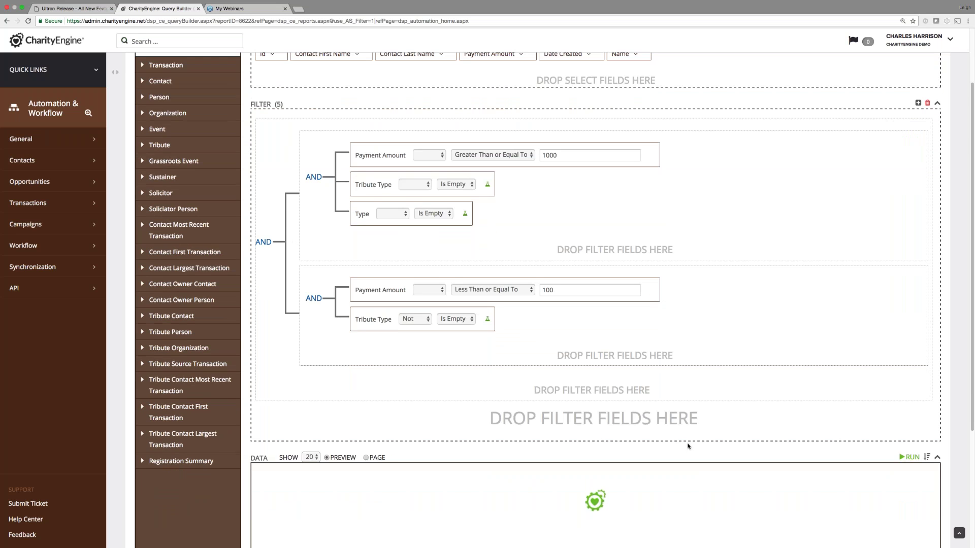
left_click(595, 506)
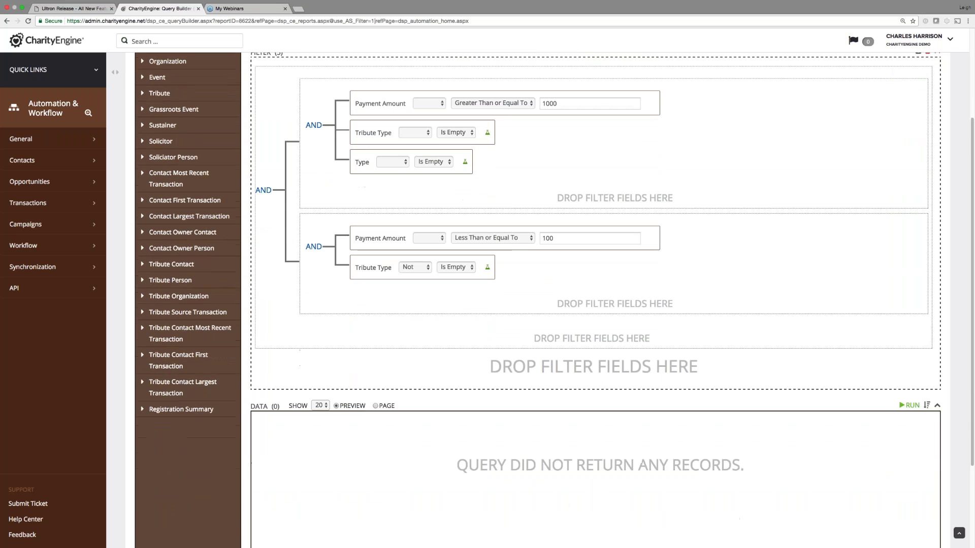
Step: Change the outer connector between the two filter groups from AND to OR and rerun
left_click(267, 190)
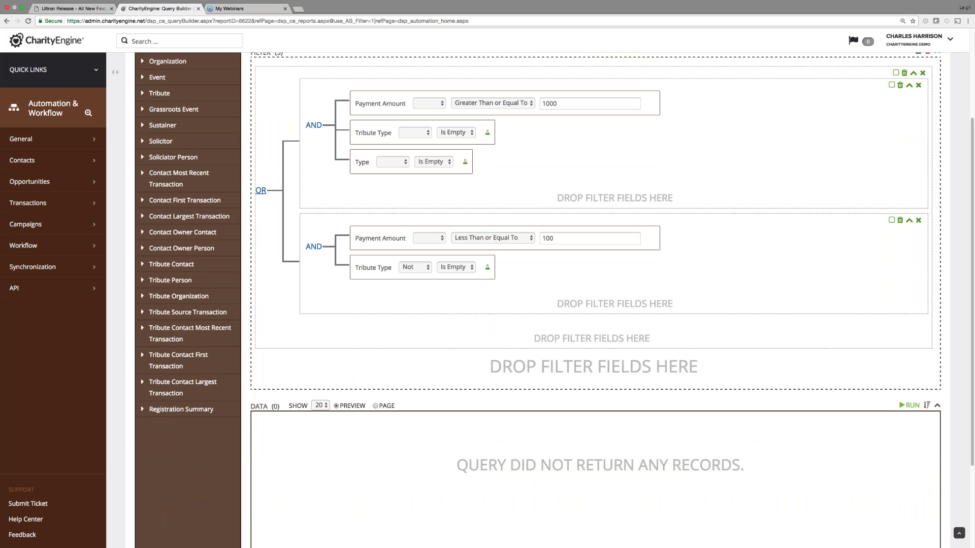
mouse_move(488, 269)
mouse_move(574, 245)
mouse_move(456, 273)
left_click(909, 405)
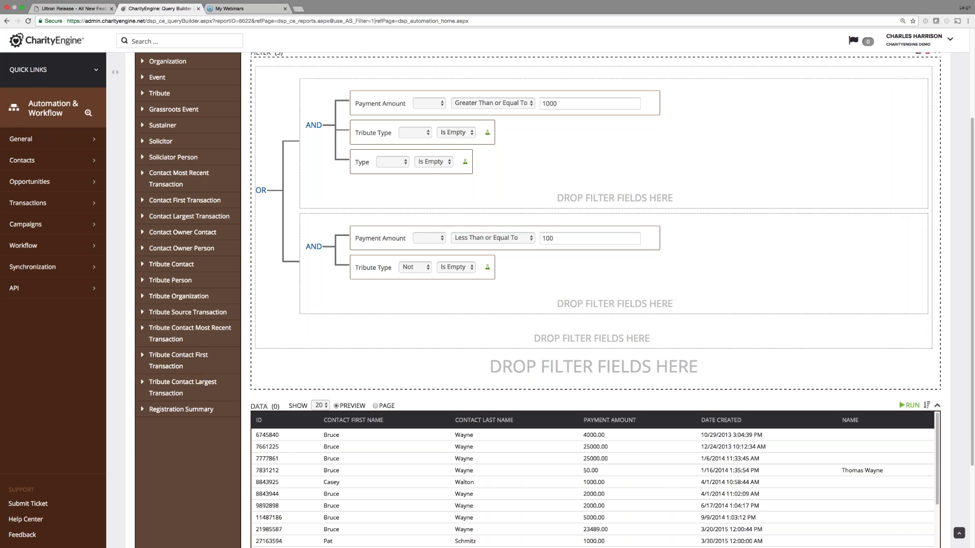
Step: Show the 99 OR-matched donations in pages, move to the next page, and rerun
scroll(594, 482, "down", 5)
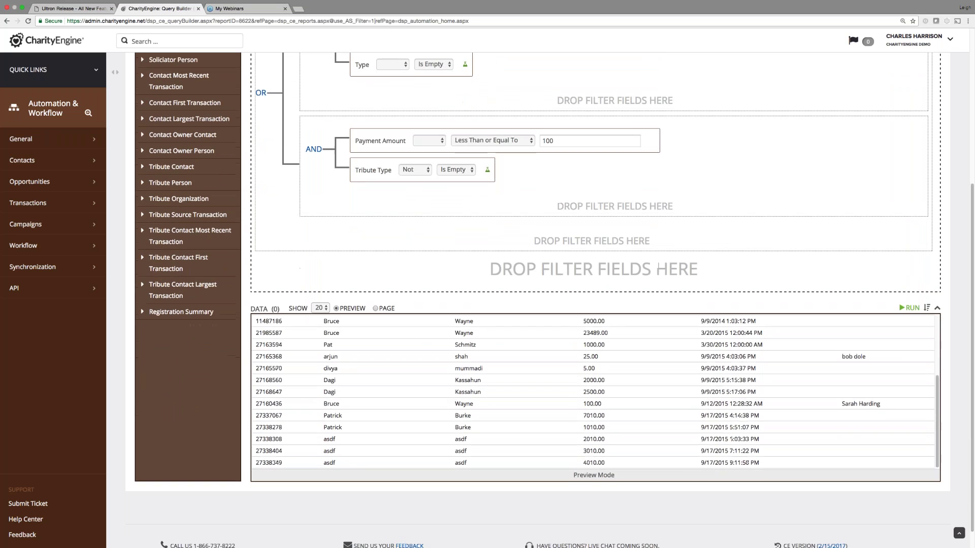
scroll(594, 386, "up", 3)
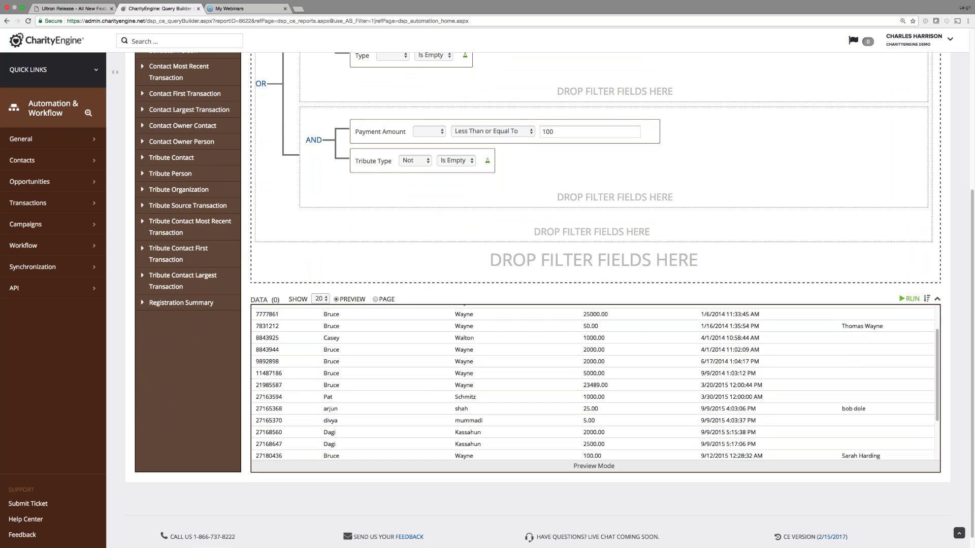
left_click(376, 300)
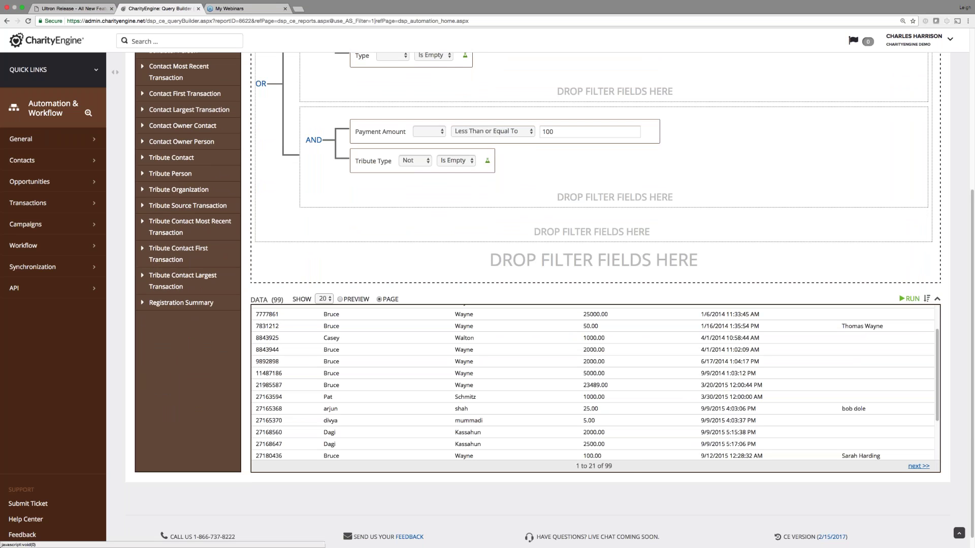
left_click(919, 466)
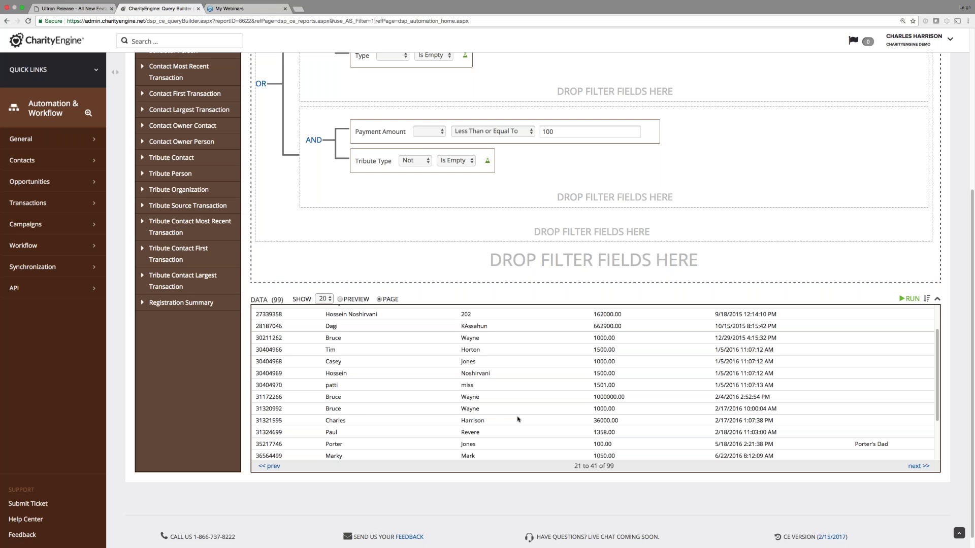
mouse_move(668, 117)
left_click(905, 300)
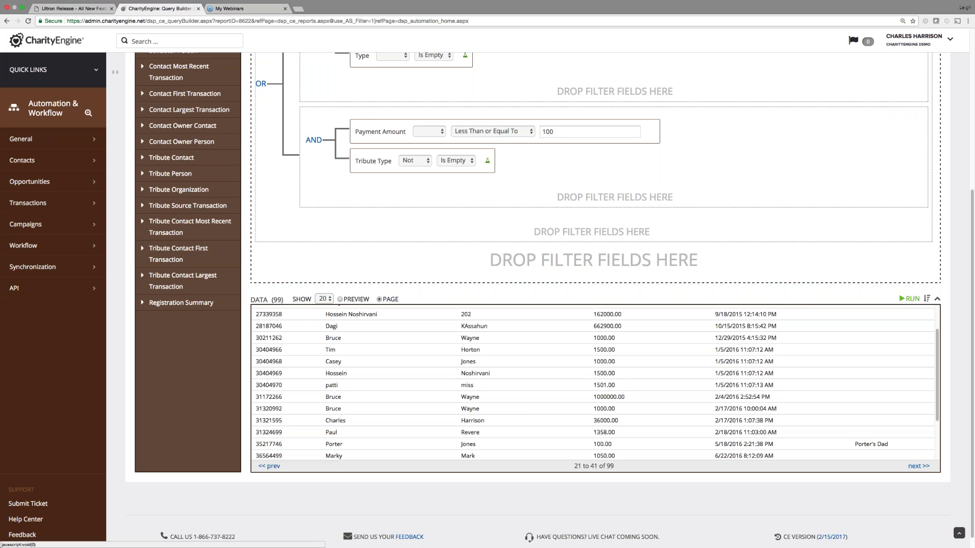
scroll(721, 423, "up", 5)
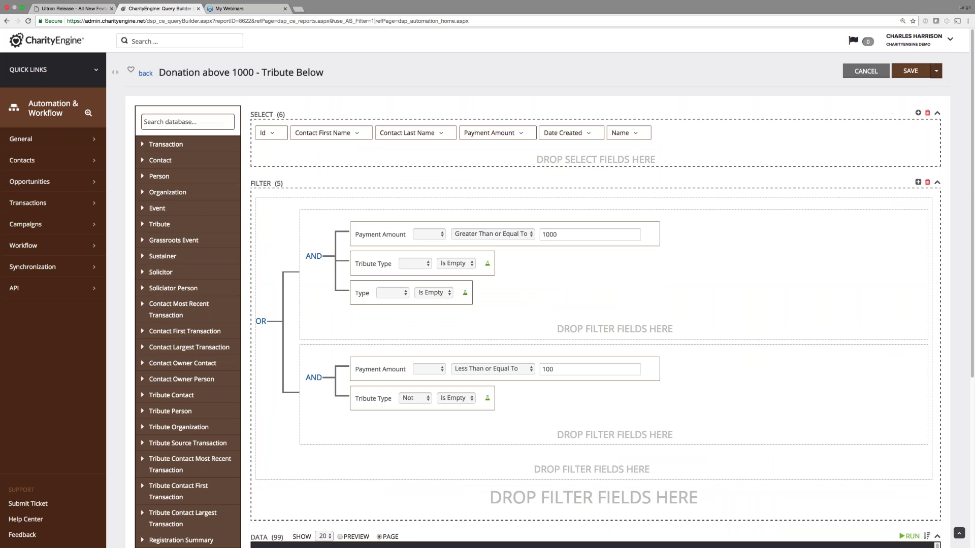
left_click(936, 71)
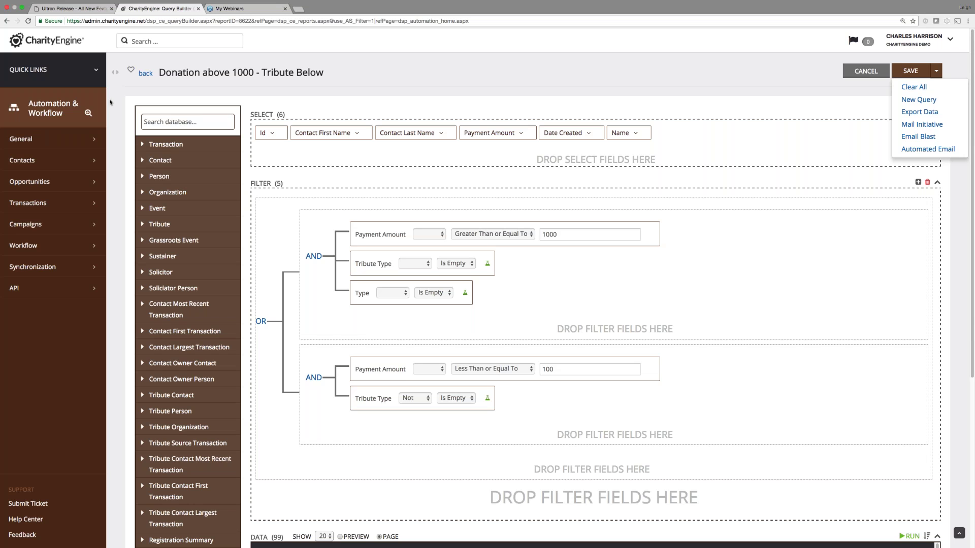
Step: Use the CharityEngine logo to return to the Demo Dashboard home page
left_click(69, 41)
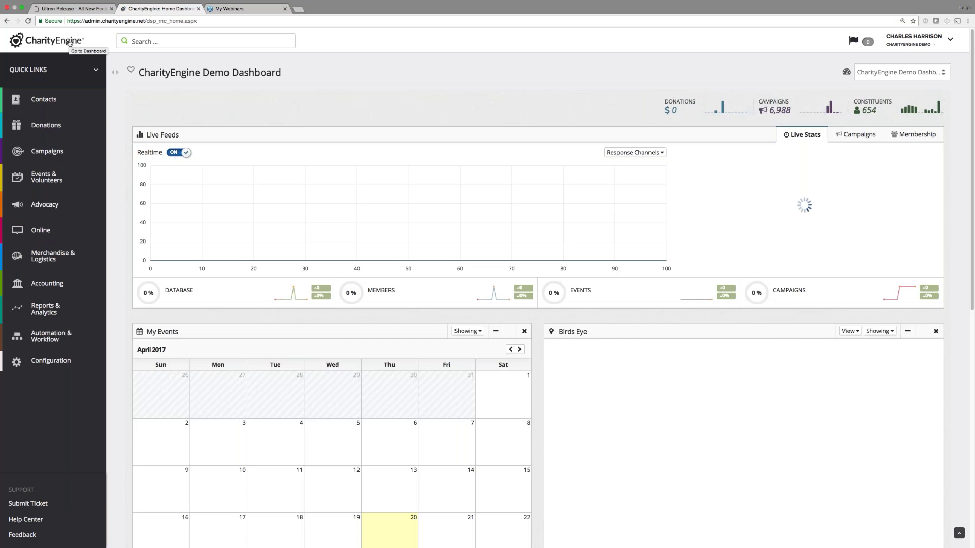
Step: Go to Contacts > Search & Manage and bring up the Advanced Filter panel
left_click(54, 101)
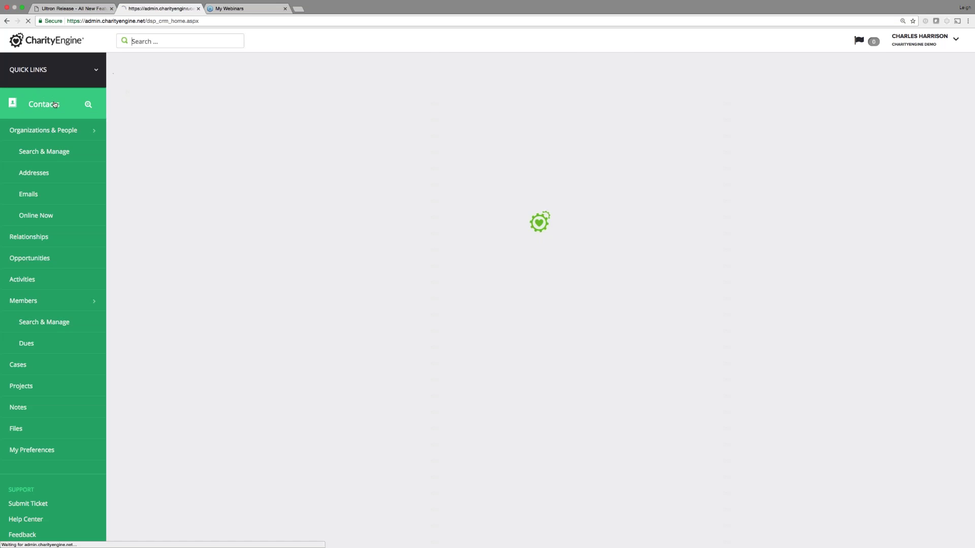
left_click(152, 124)
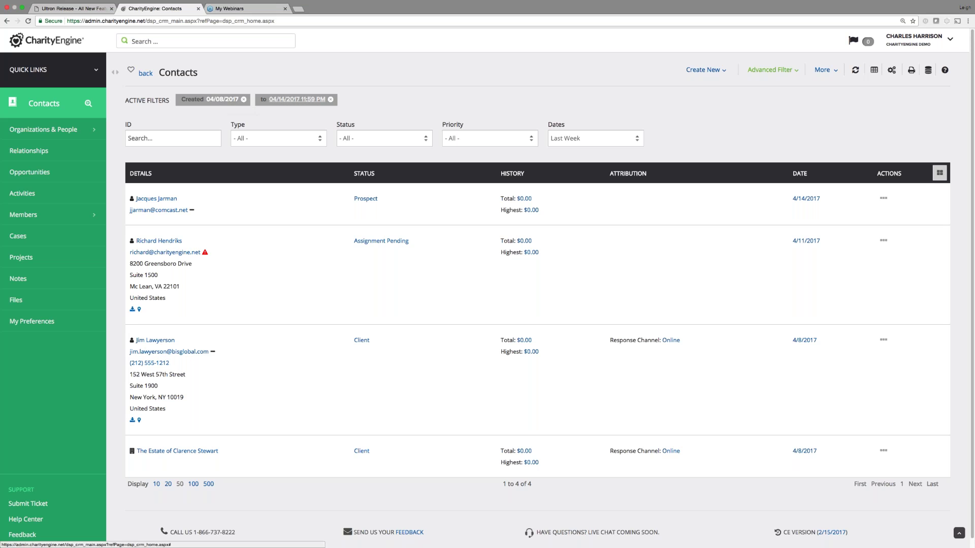
left_click(770, 70)
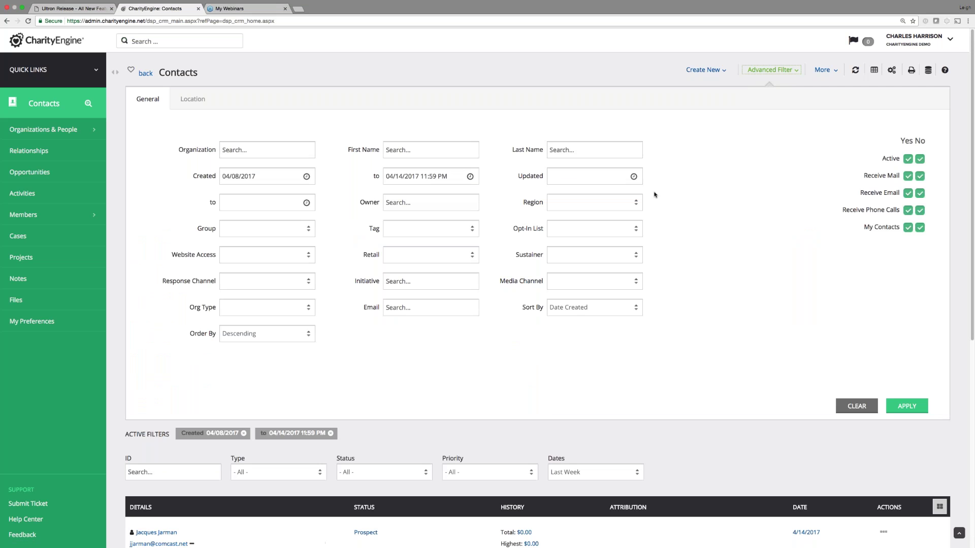
Step: Filter contacts by the Friends of the Partnership opt-in list with Dates set to All
left_click(593, 228)
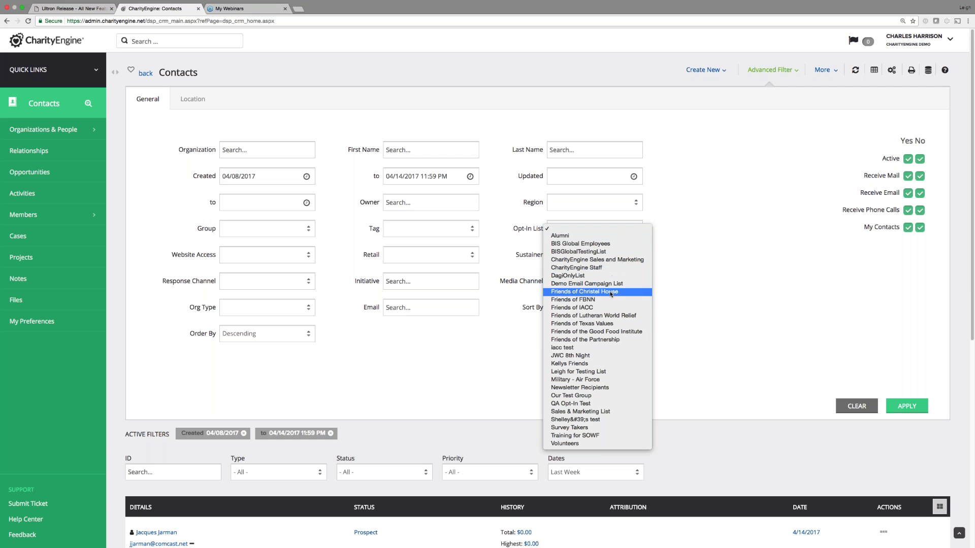
left_click(611, 340)
left_click(617, 474)
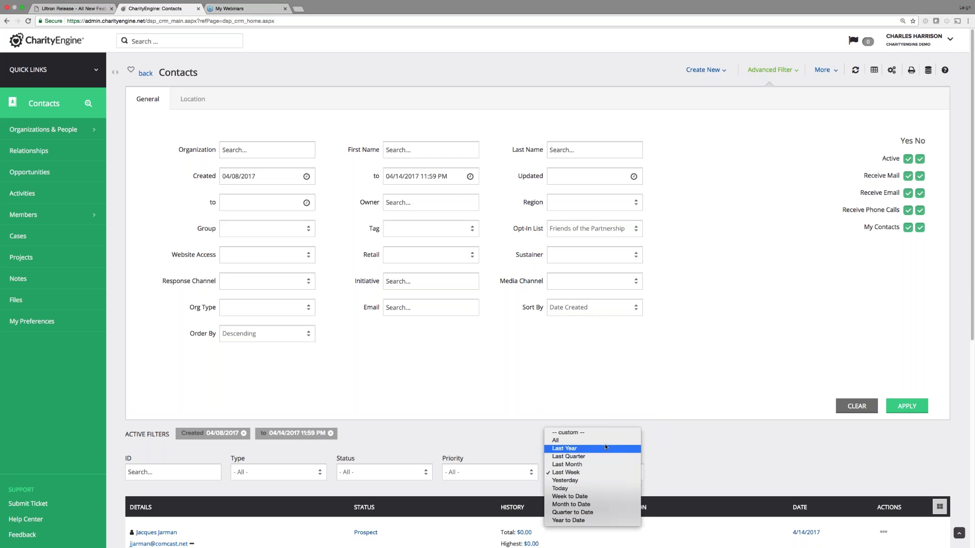
left_click(604, 441)
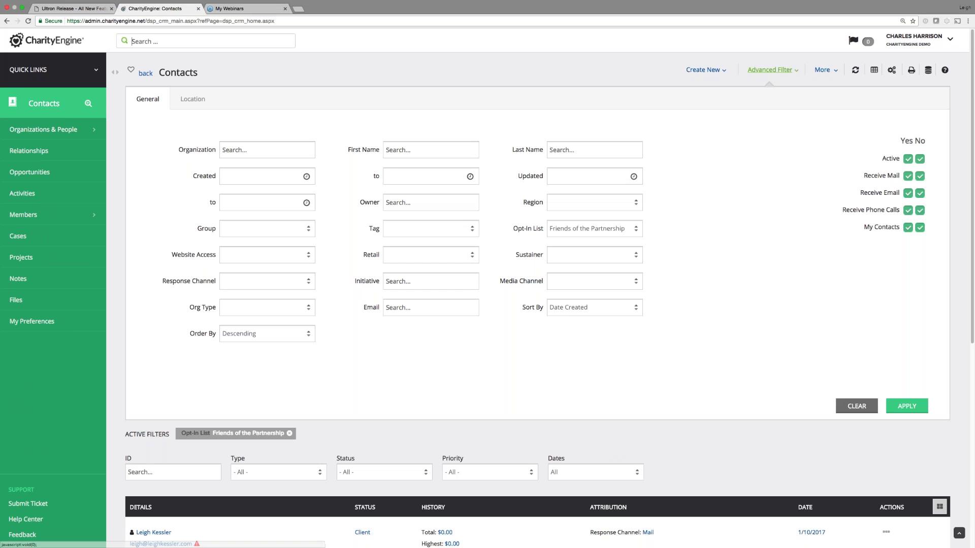
left_click(769, 70)
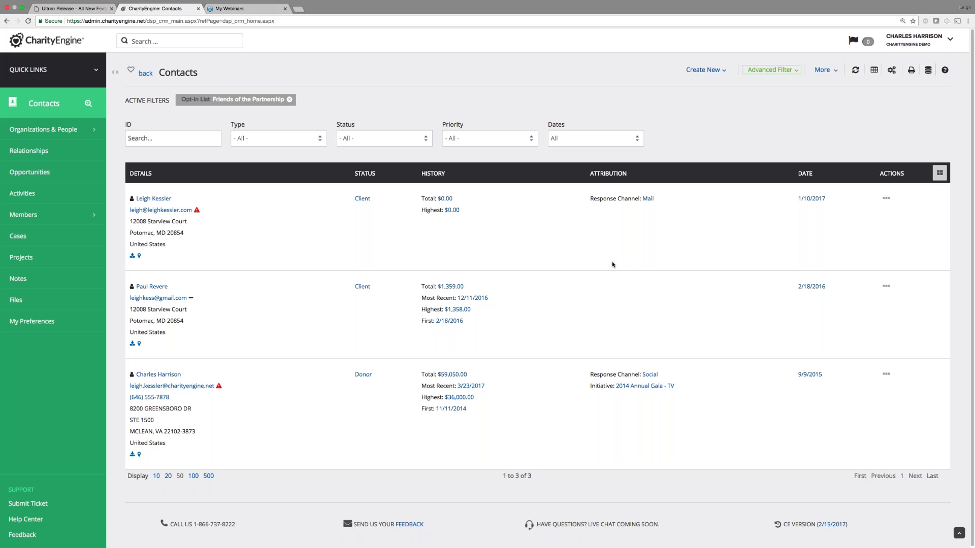
left_click(249, 99)
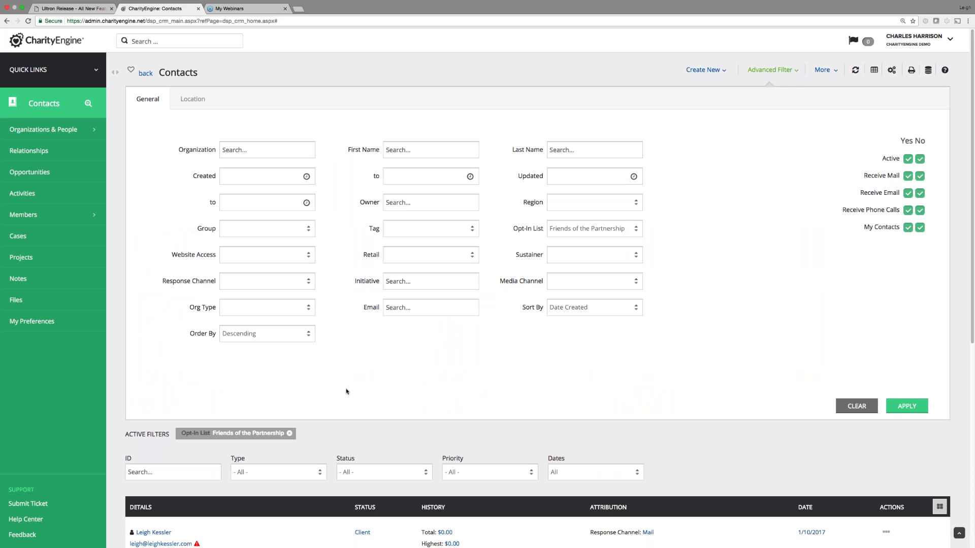
left_click(779, 69)
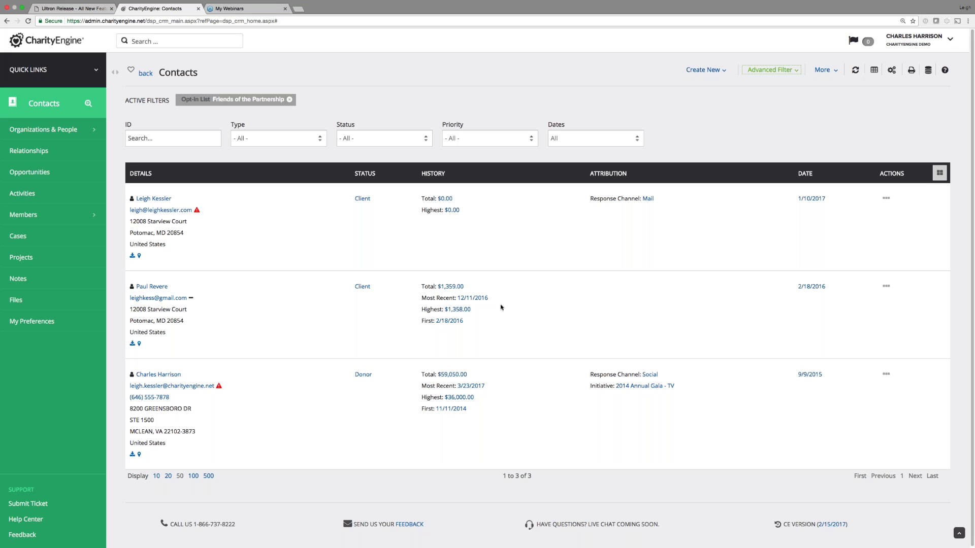
left_click(868, 42)
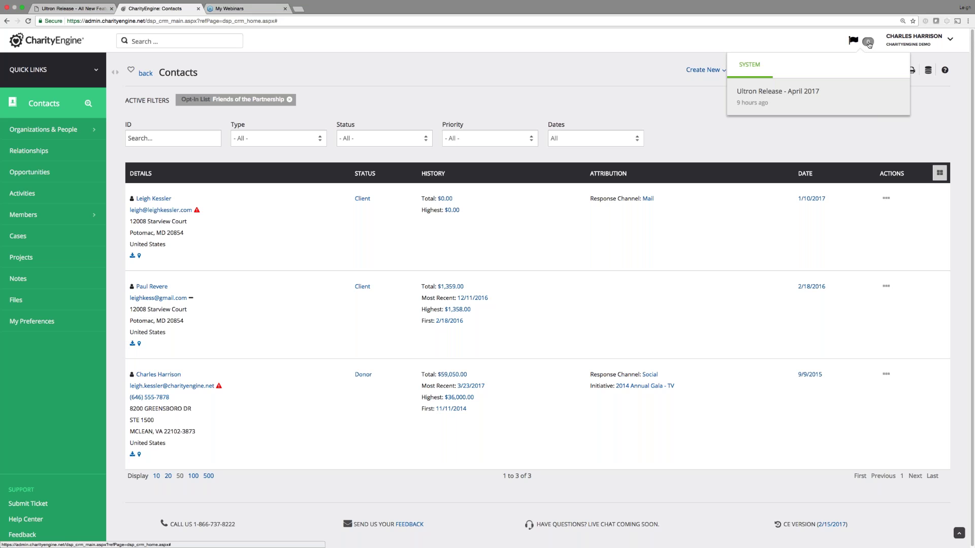
left_click(788, 93)
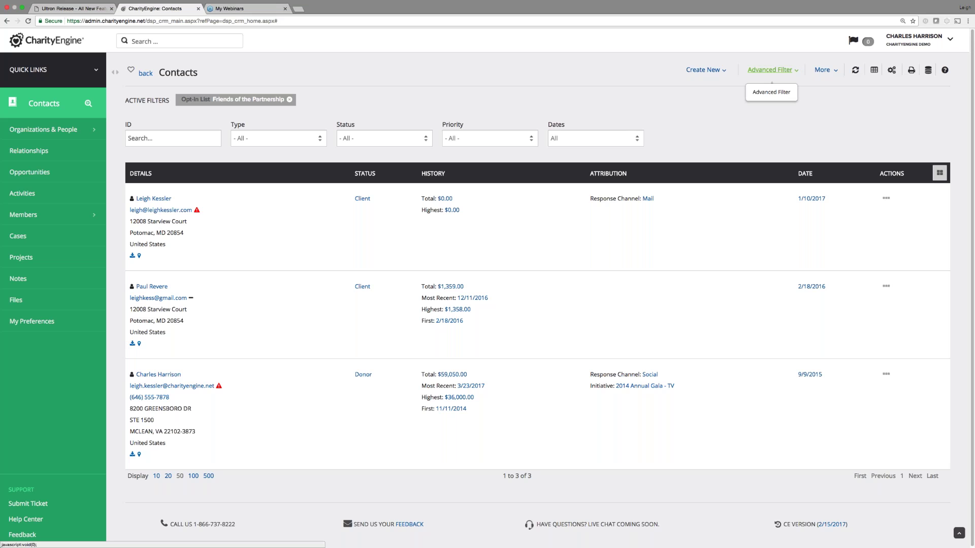
Step: Set the Created filter start to Jan 1 2017 12:00 AM and the end to 04/20/2017 01:18 PM
left_click(769, 70)
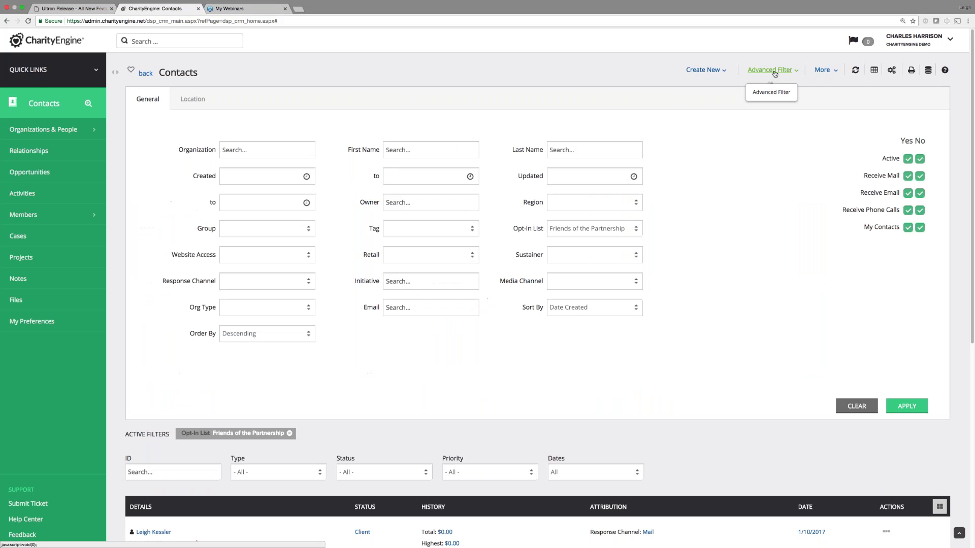
left_click(307, 177)
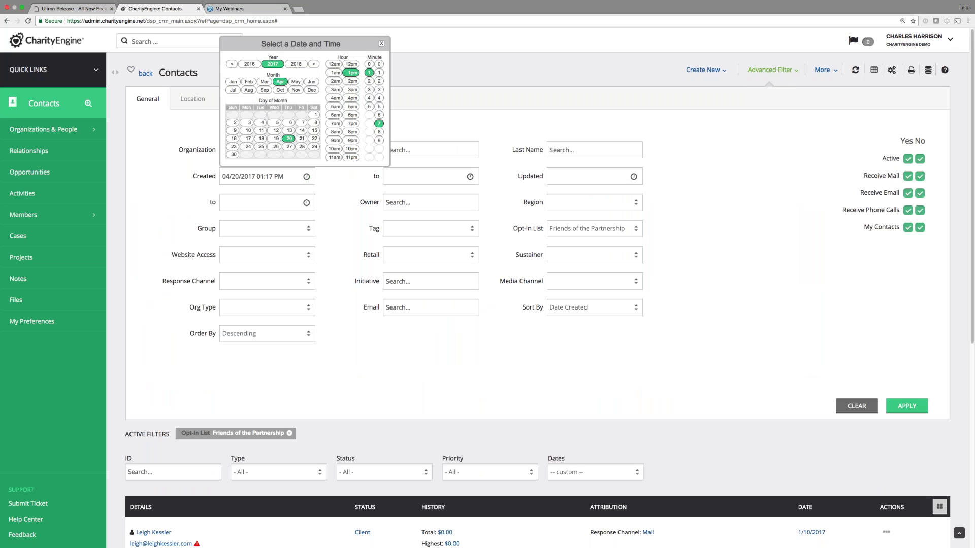
left_click(233, 81)
left_click(233, 114)
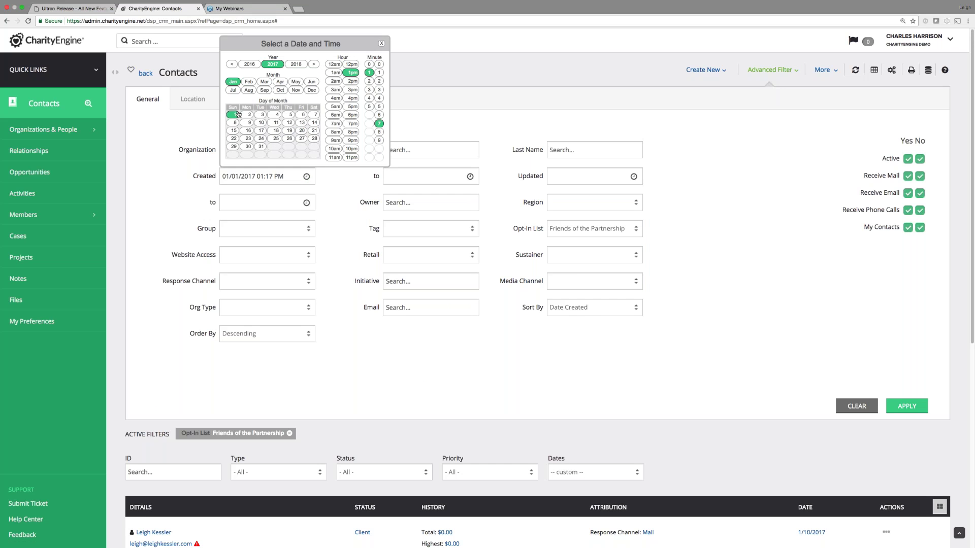
left_click(334, 64)
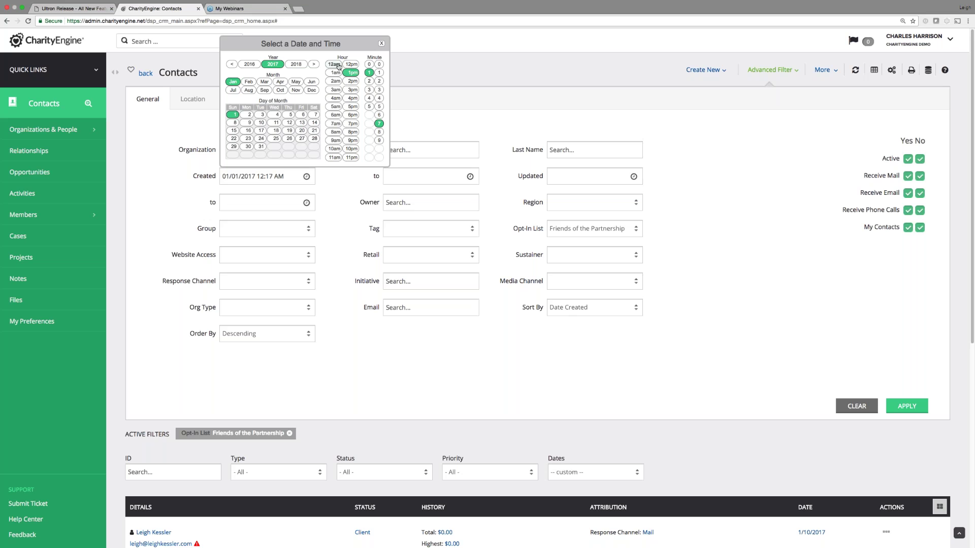
left_click(369, 64)
left_click(379, 65)
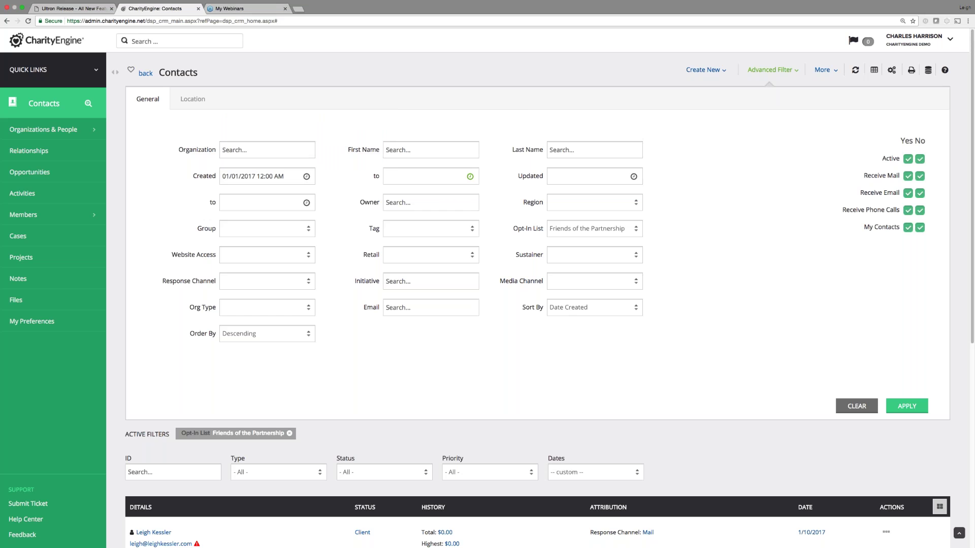
left_click(470, 177)
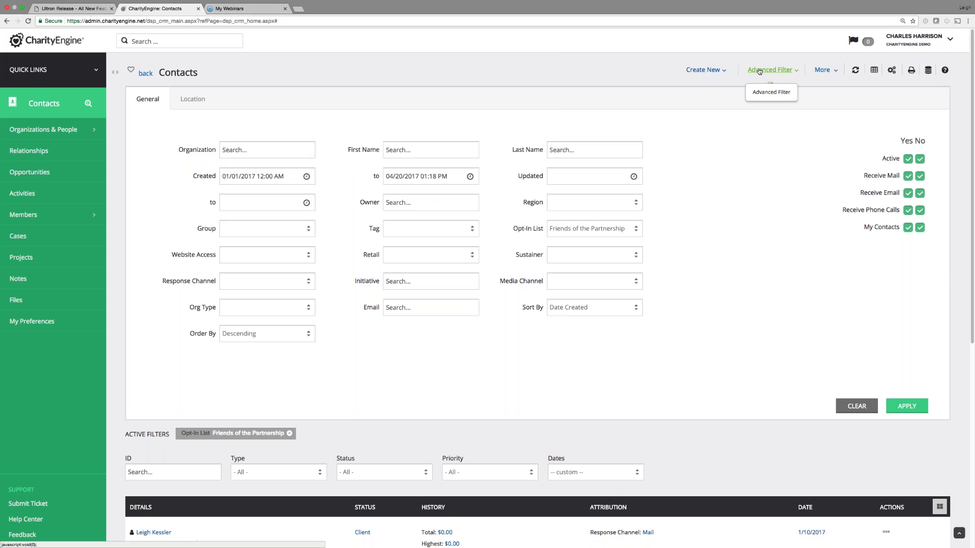
left_click(760, 71)
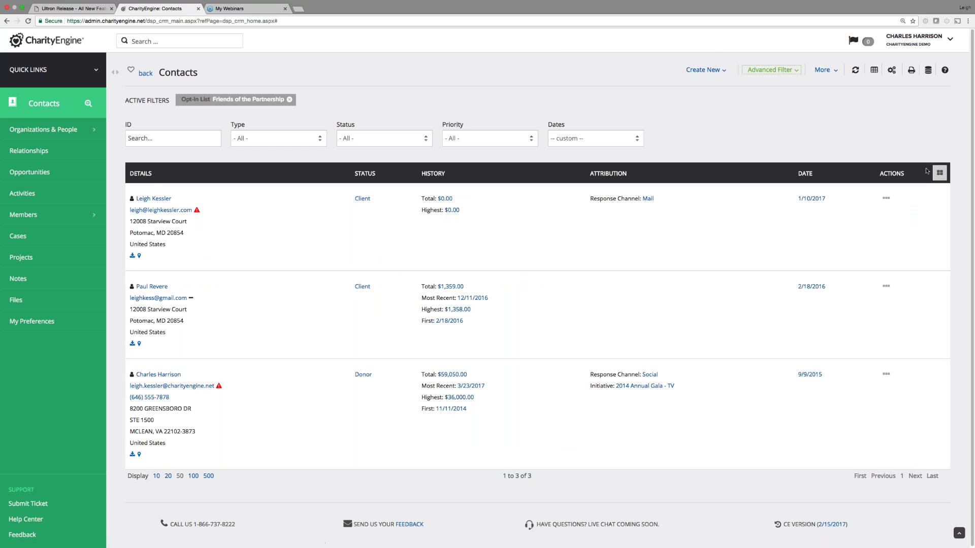
Step: Switch the Contacts list to Detail View, showing the one matching contact
left_click(939, 172)
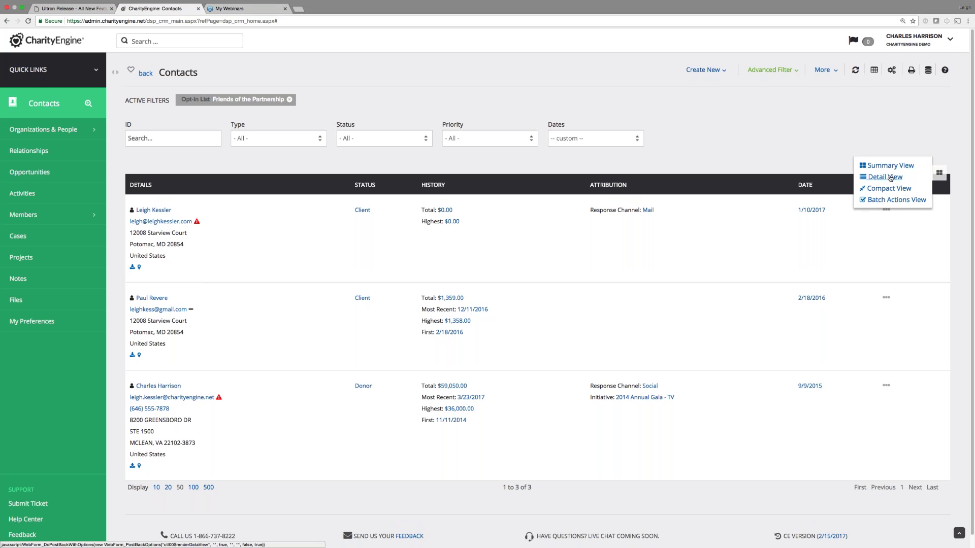
left_click(890, 176)
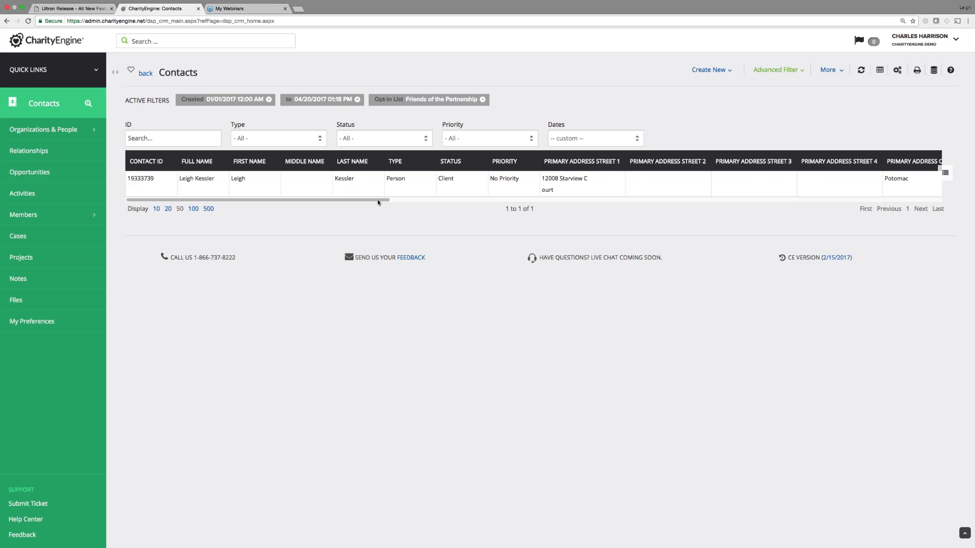
scroll(406, 202, "right", 2)
scroll(406, 202, "right", 15)
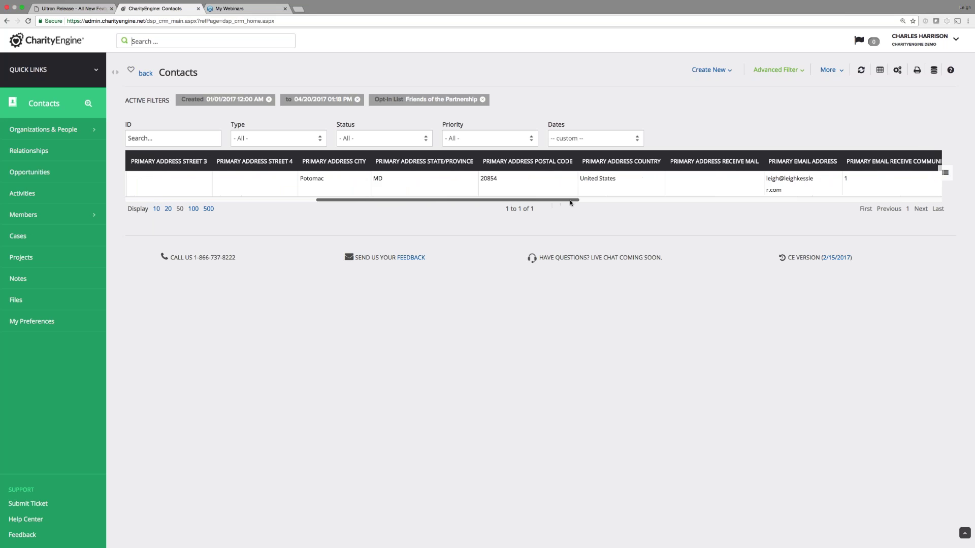
left_click_drag(571, 202, 340, 212)
left_click(945, 173)
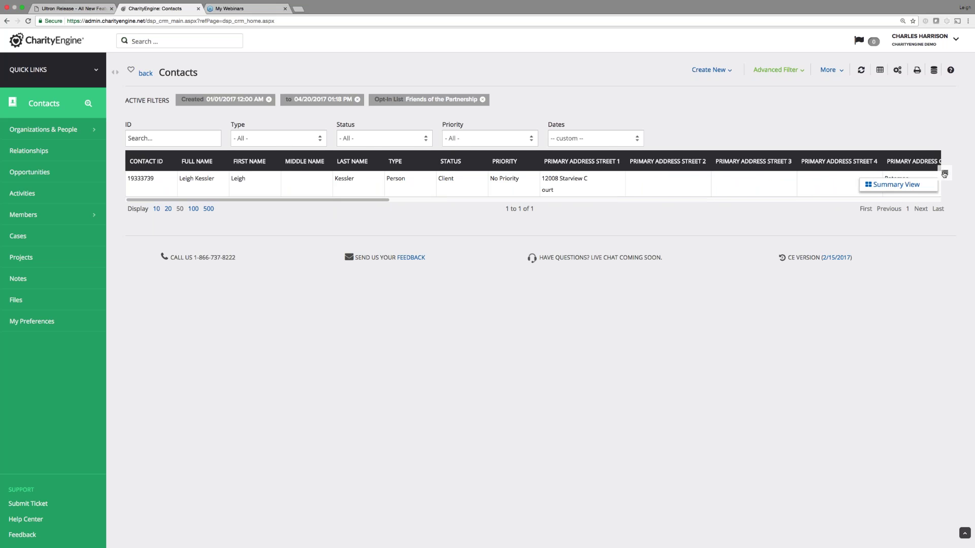
left_click(885, 164)
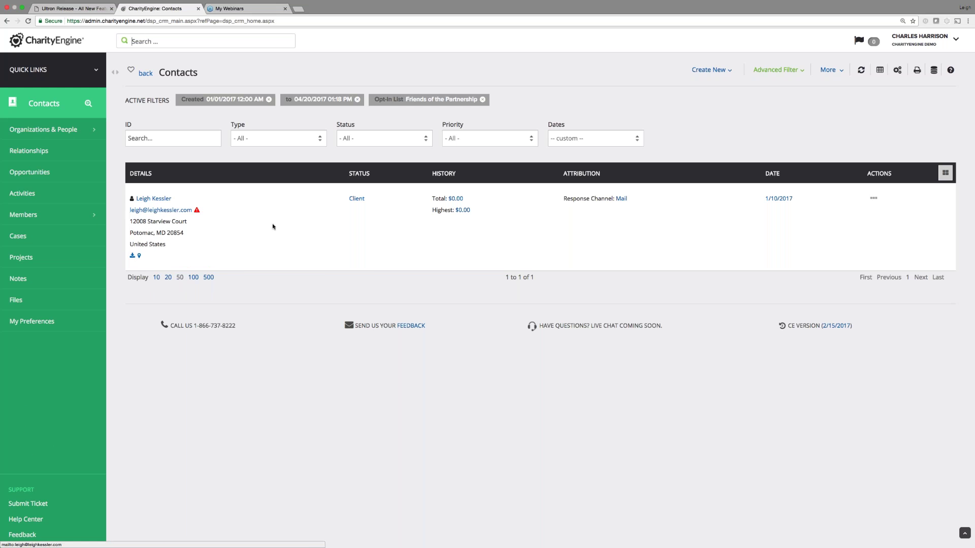
left_click(945, 172)
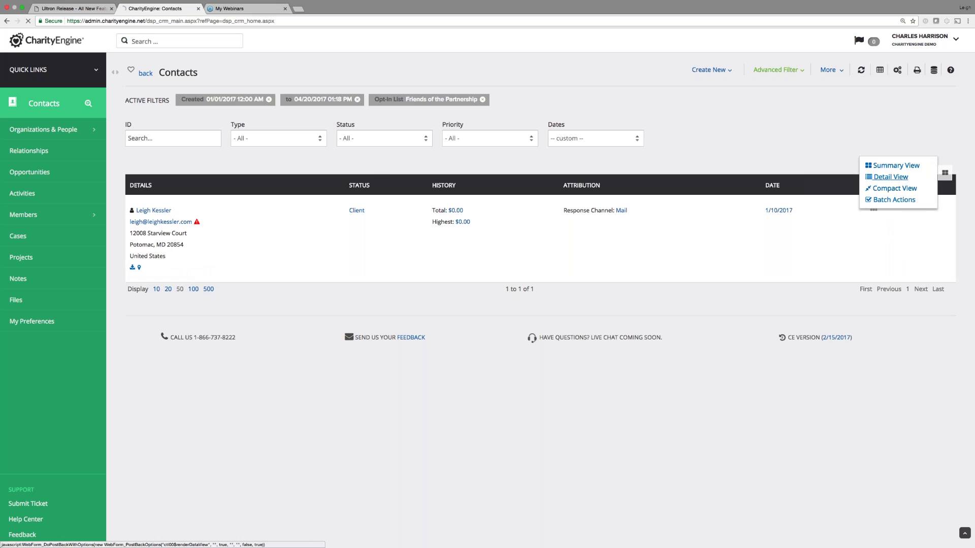
left_click(891, 178)
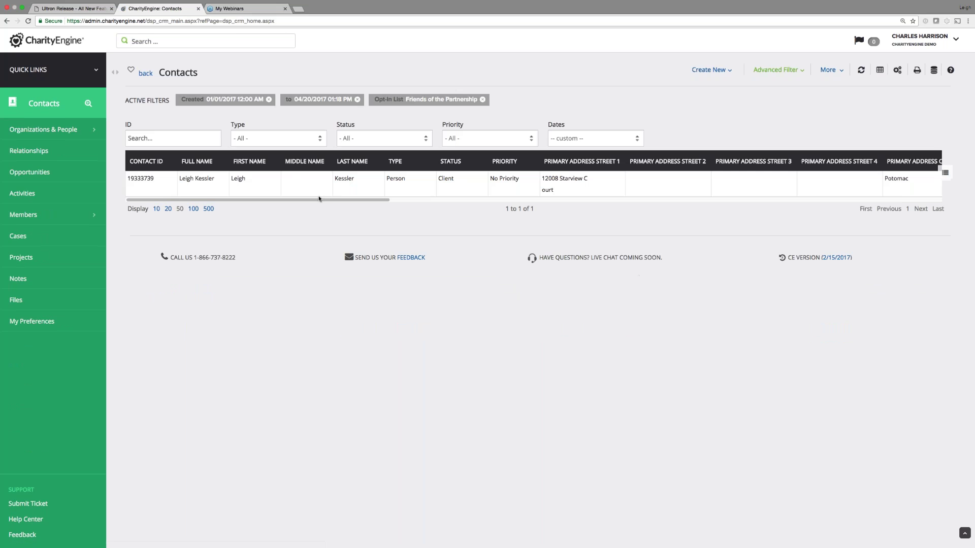
left_click_drag(319, 200, 345, 199)
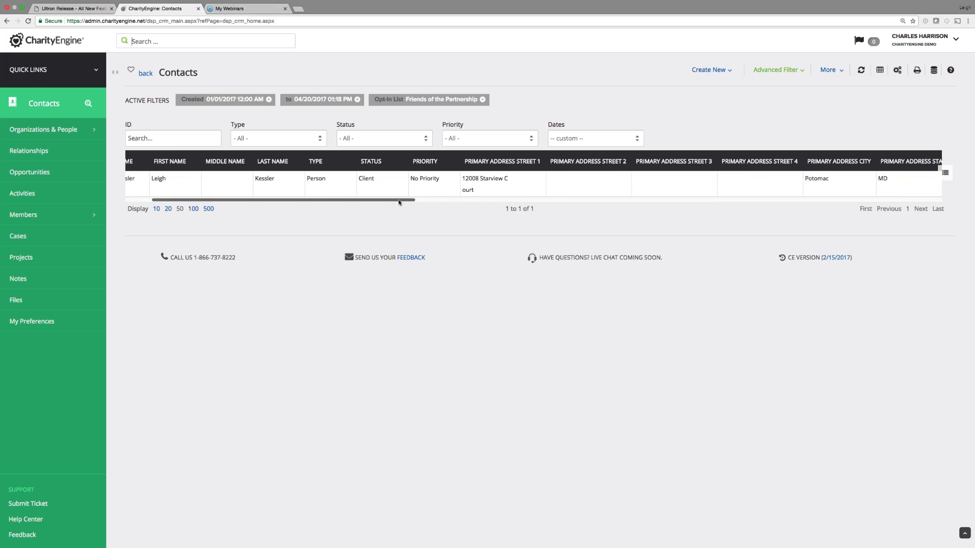
left_click_drag(431, 201, 399, 203)
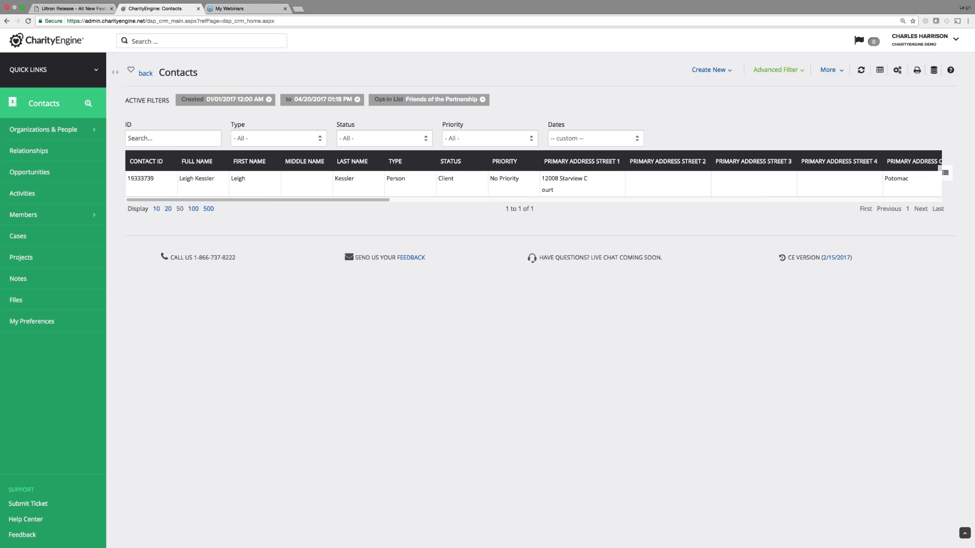
left_click(944, 172)
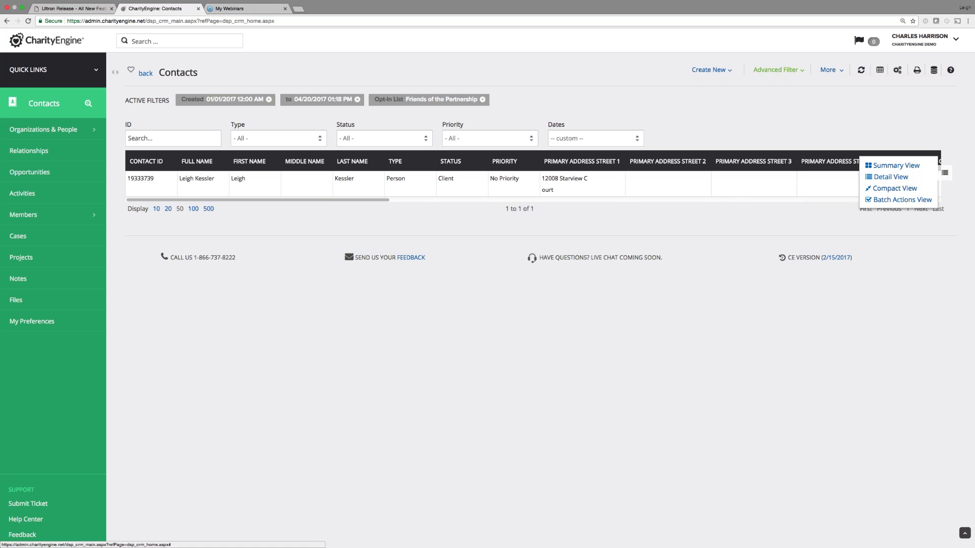
Step: Search the Contacts menu for 'sea' to narrow it to the Search & Manage entries
left_click(88, 104)
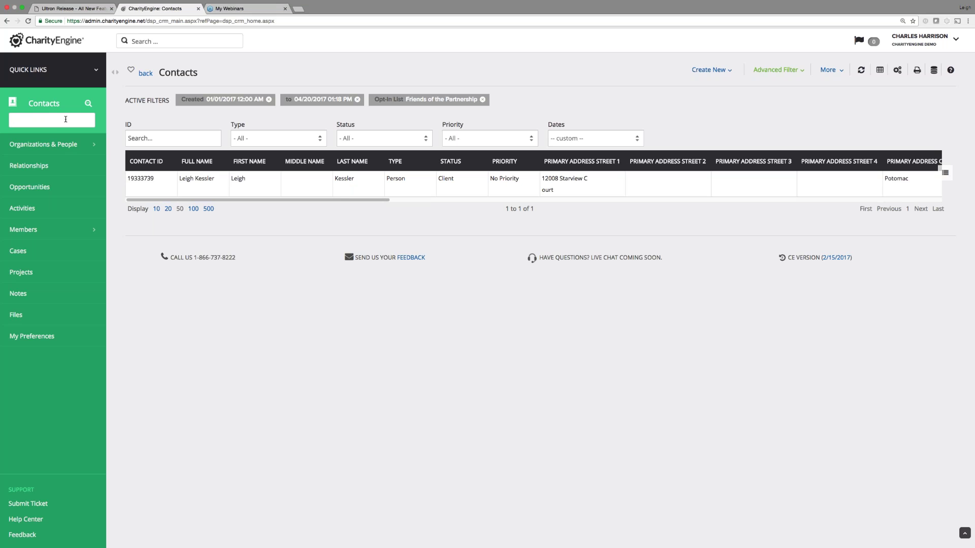
type("sea")
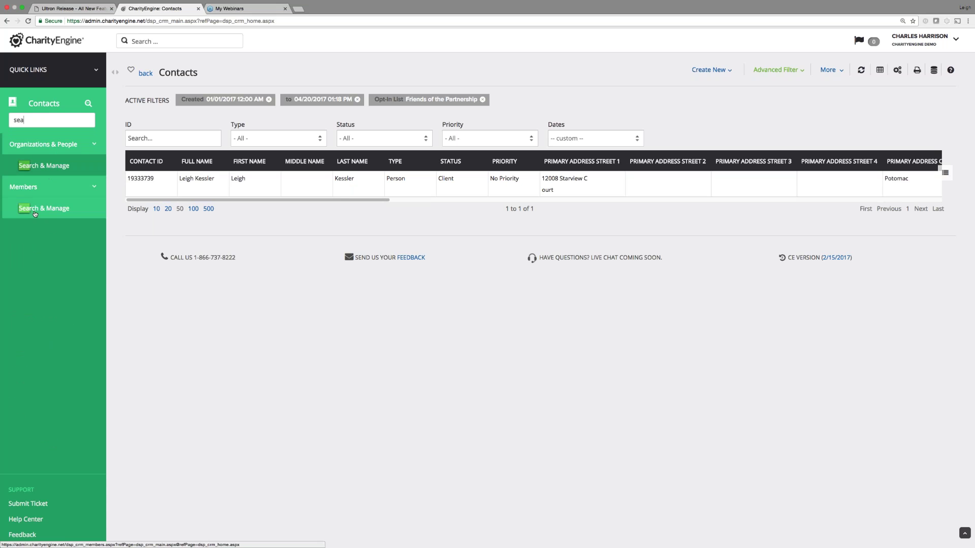
left_click_drag(26, 119, 0, 118)
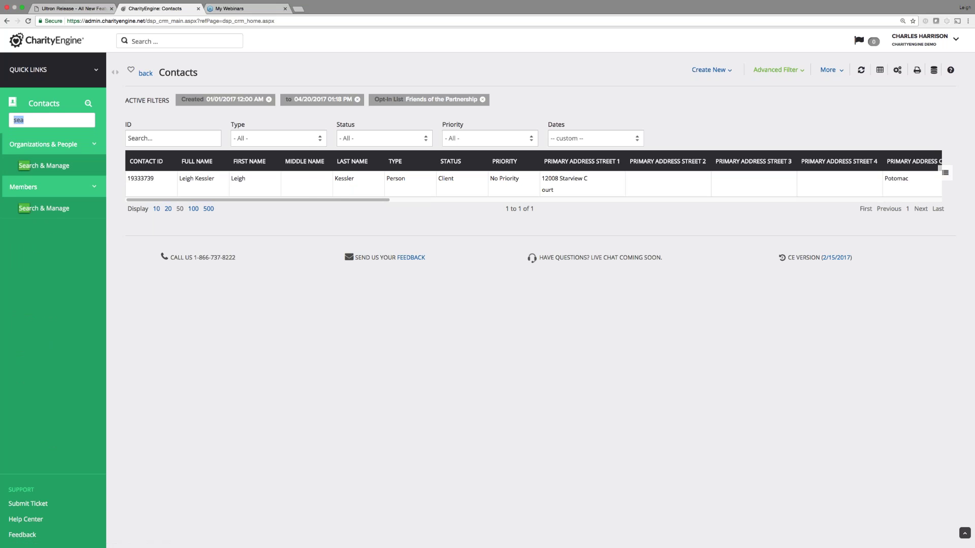
Step: Open Advocacy > Issues from the apps grid and filter the issues to Year to Date
left_click(83, 71)
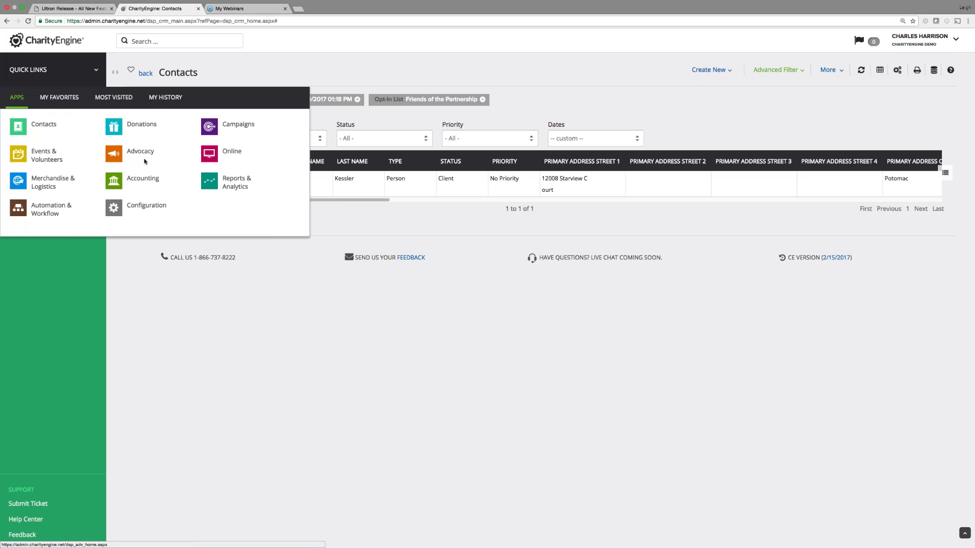
left_click(140, 151)
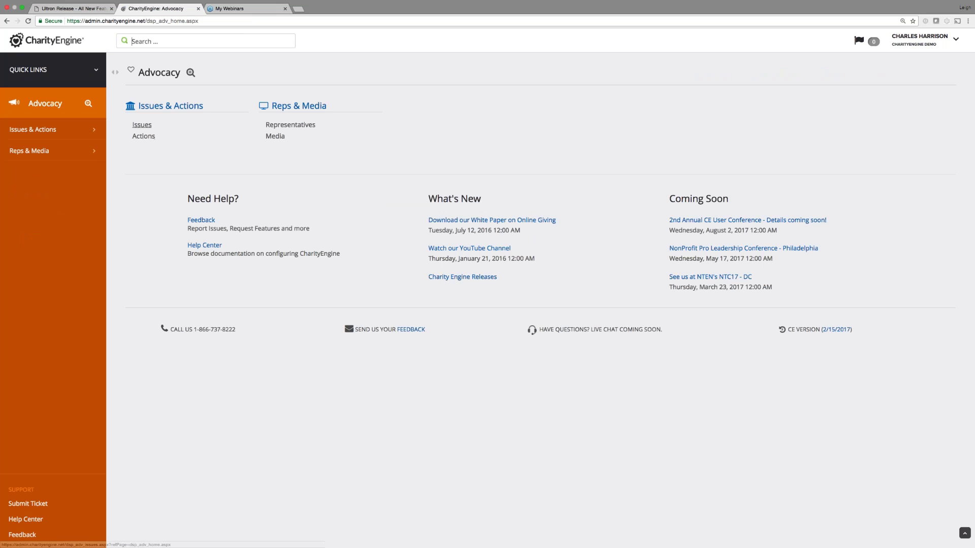
left_click(146, 126)
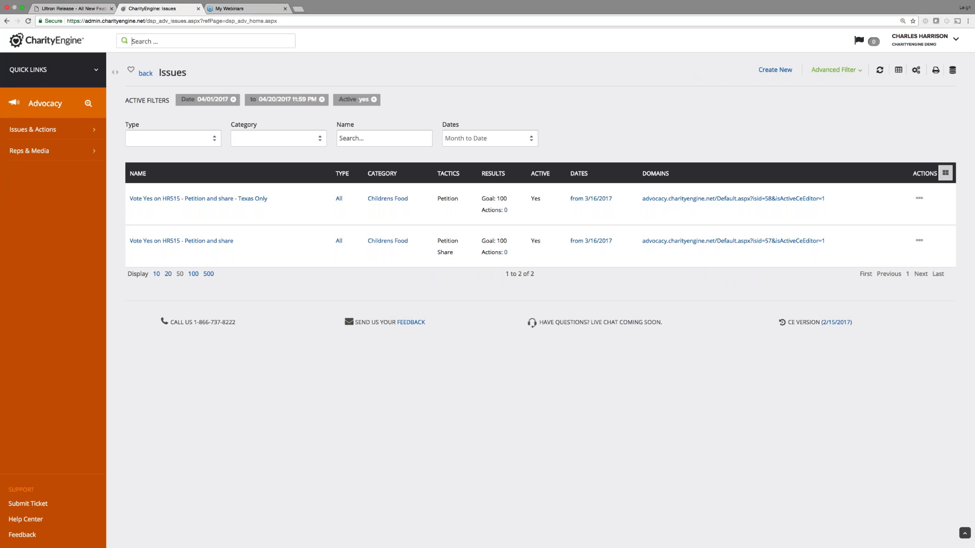
left_click(481, 138)
left_click(481, 156)
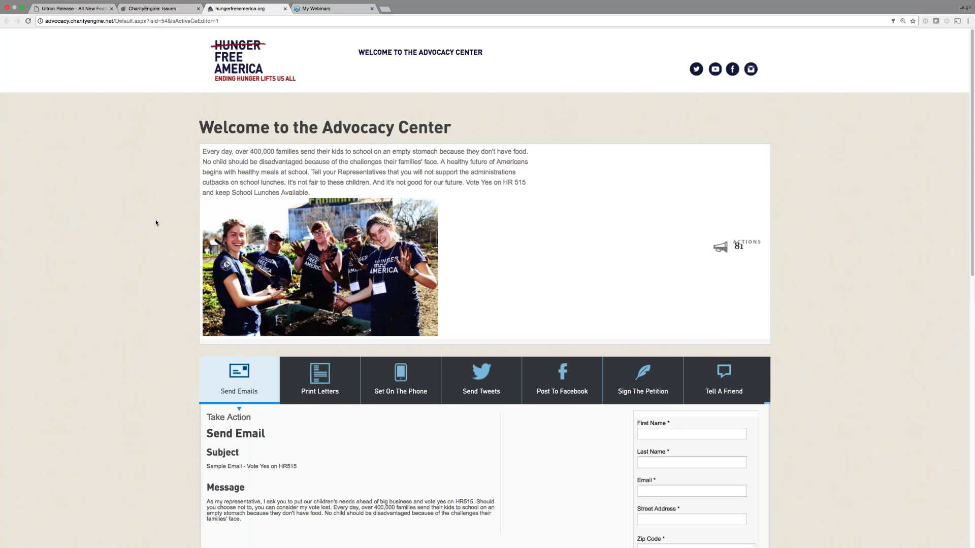
Step: Scroll through the HR515 Advocacy Center page to review its Send Email action form
scroll(155, 221, "down", 2)
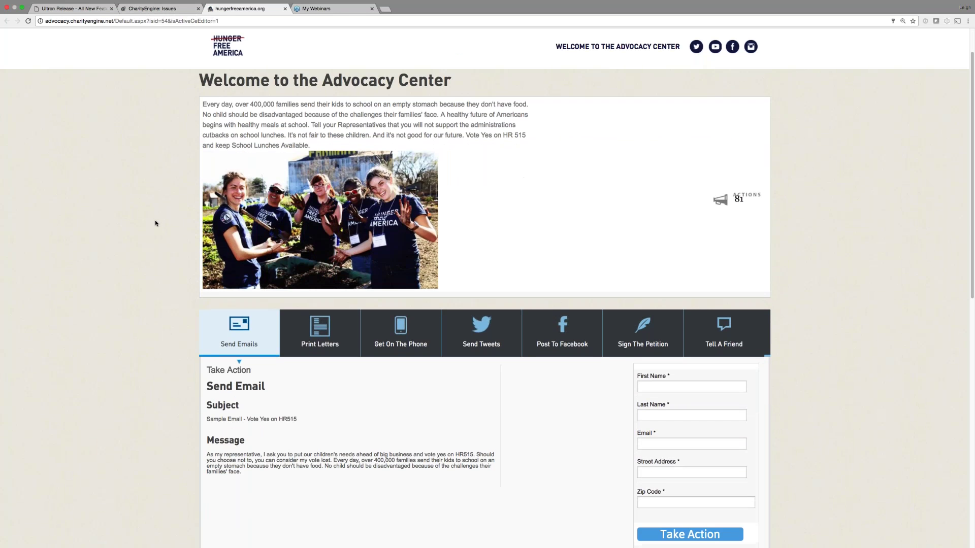
scroll(156, 224, "up", 2)
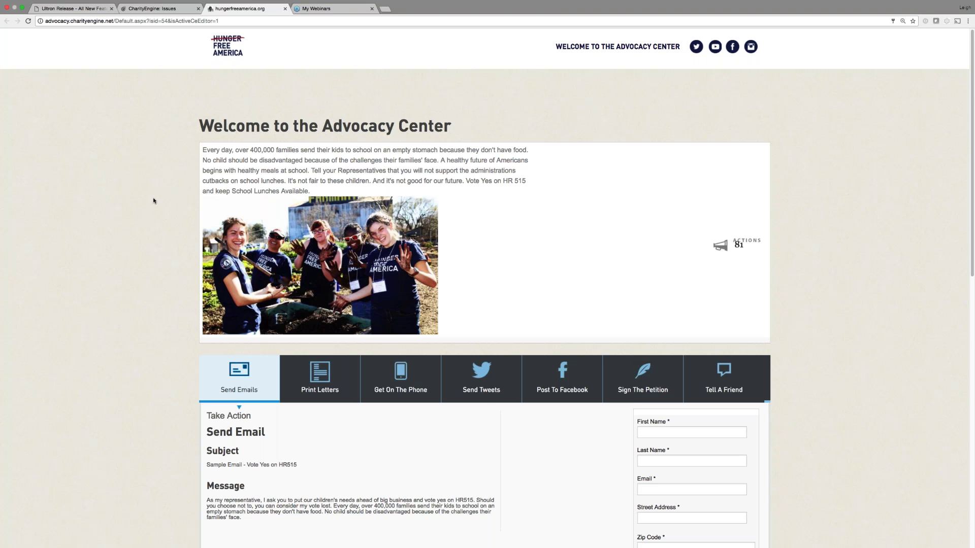
scroll(153, 201, "down", 5)
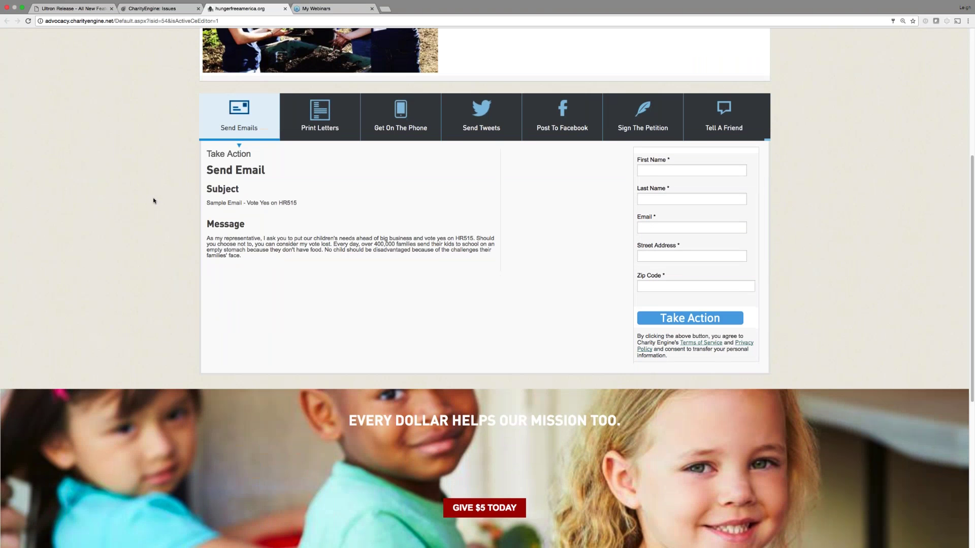
scroll(154, 201, "down", 2)
scroll(154, 200, "up", 7)
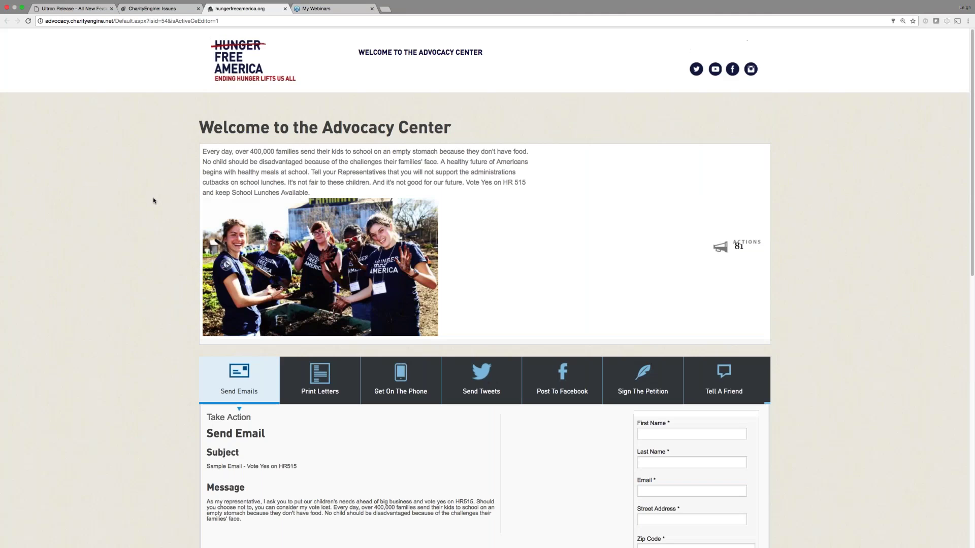
scroll(154, 200, "down", 1)
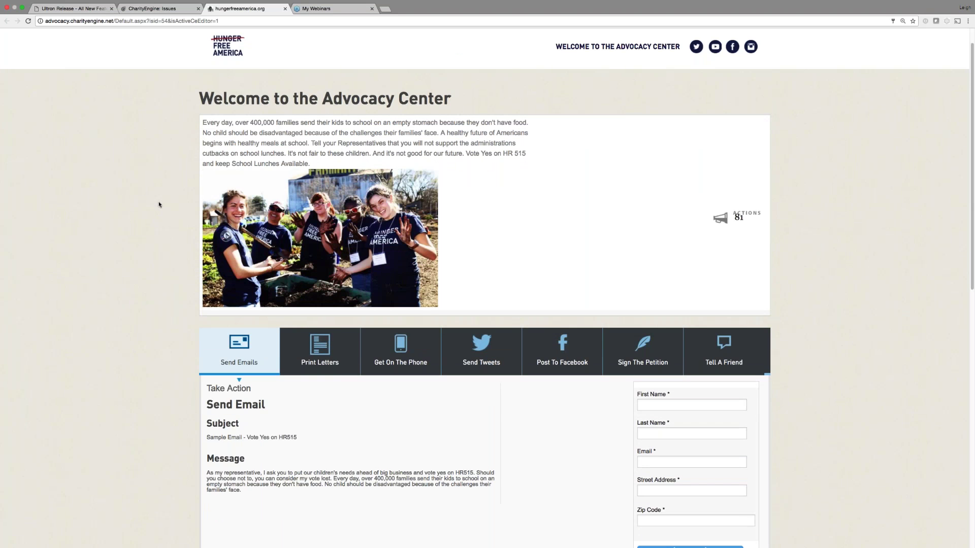
scroll(159, 204, "down", 2)
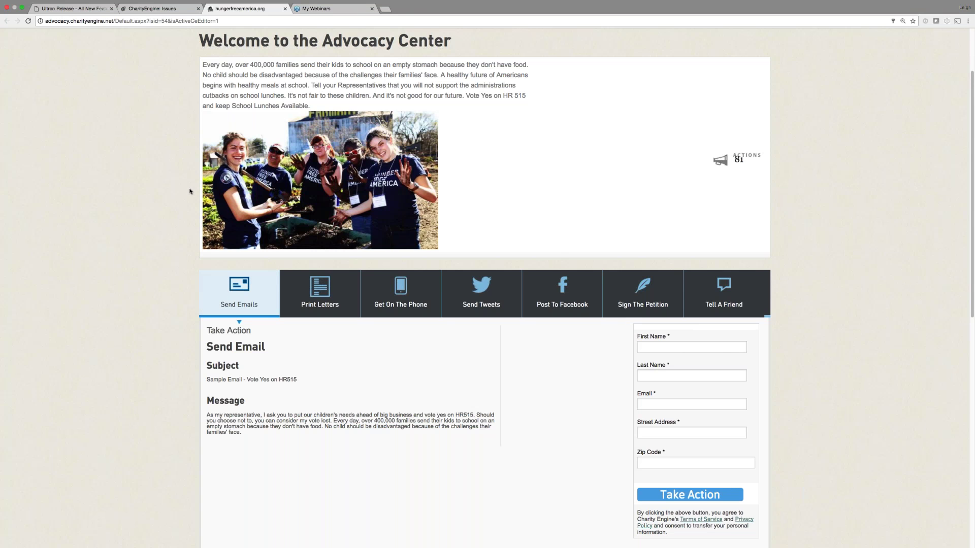
Step: Manage the Vote Yes on HR515 issue from the Issues list and view its Advanced tab
left_click(152, 8)
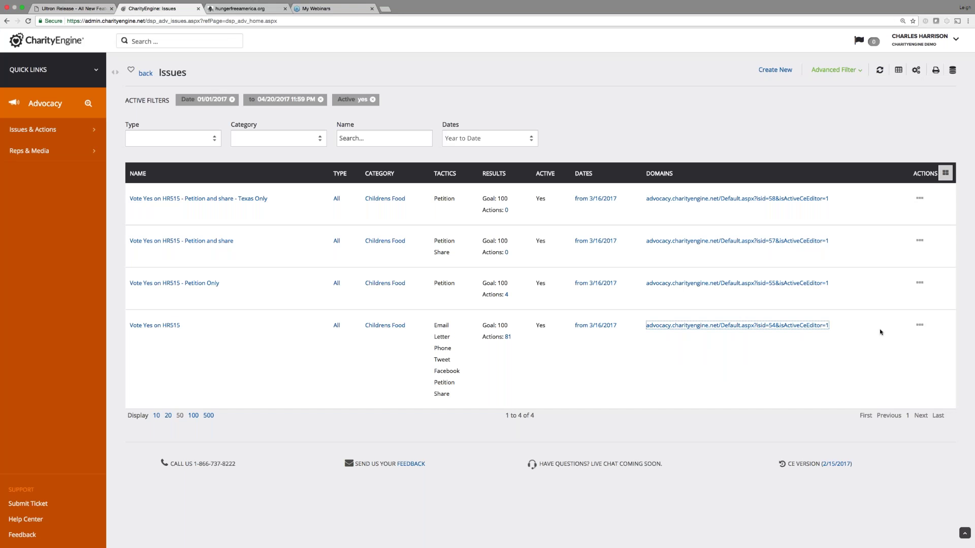
left_click(920, 325)
left_click(926, 350)
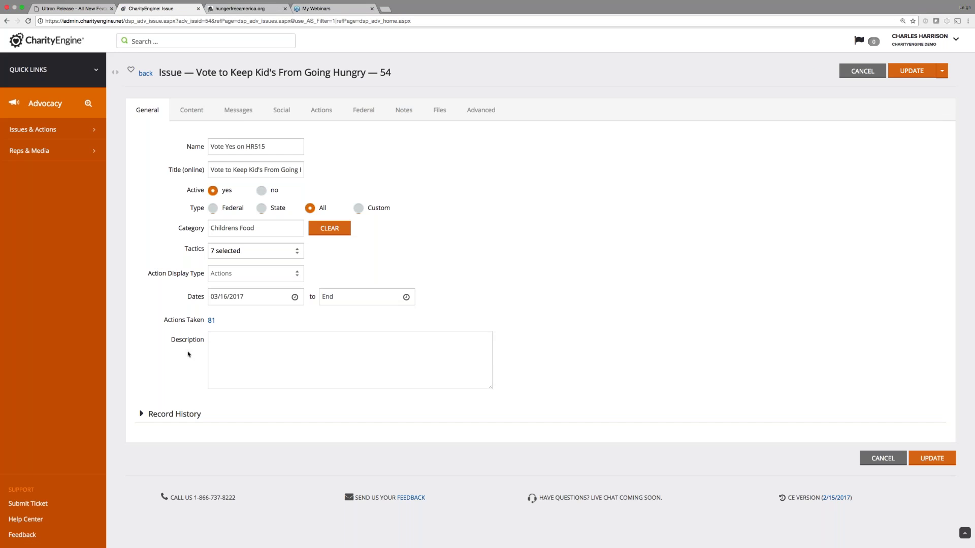
left_click(478, 112)
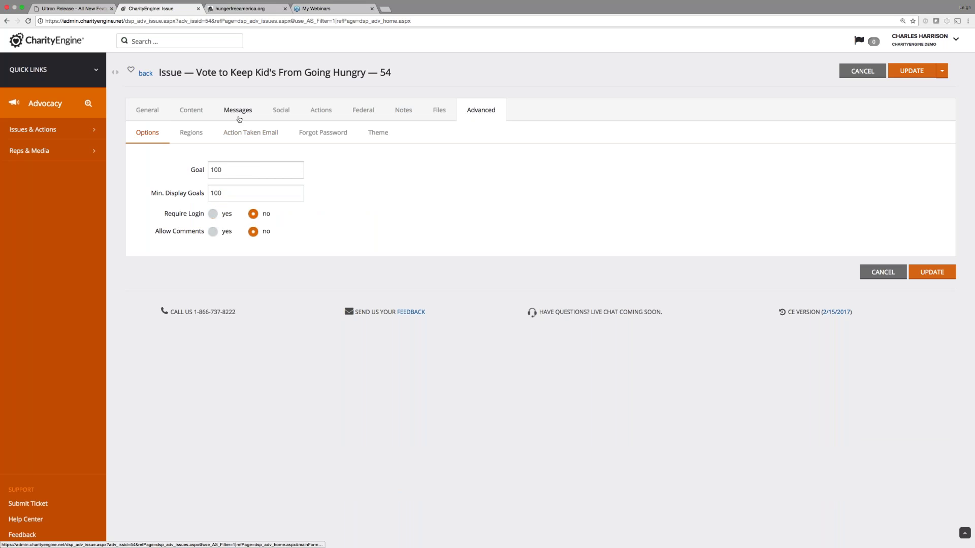
Step: Compare the issue's Content tab with the public page, then view its Action Taken message
left_click(195, 112)
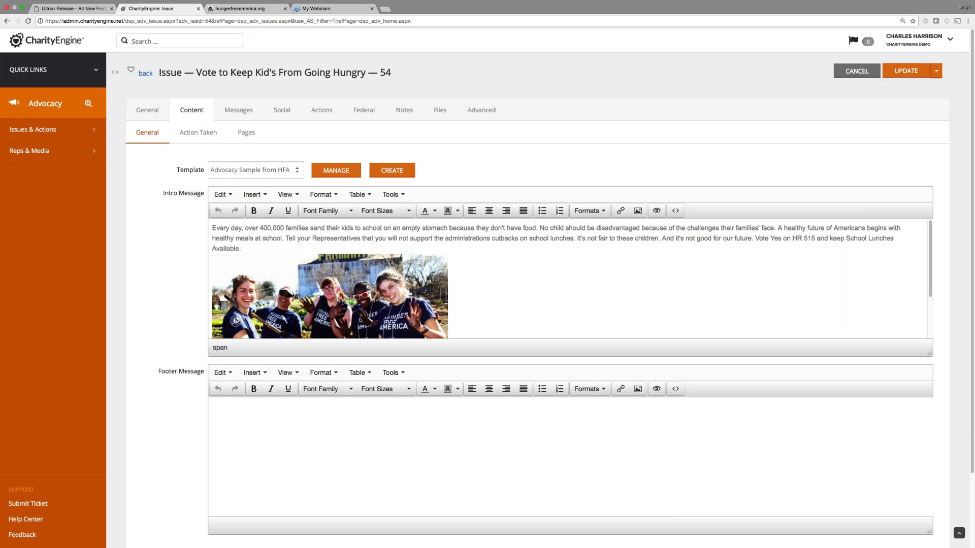
left_click(240, 9)
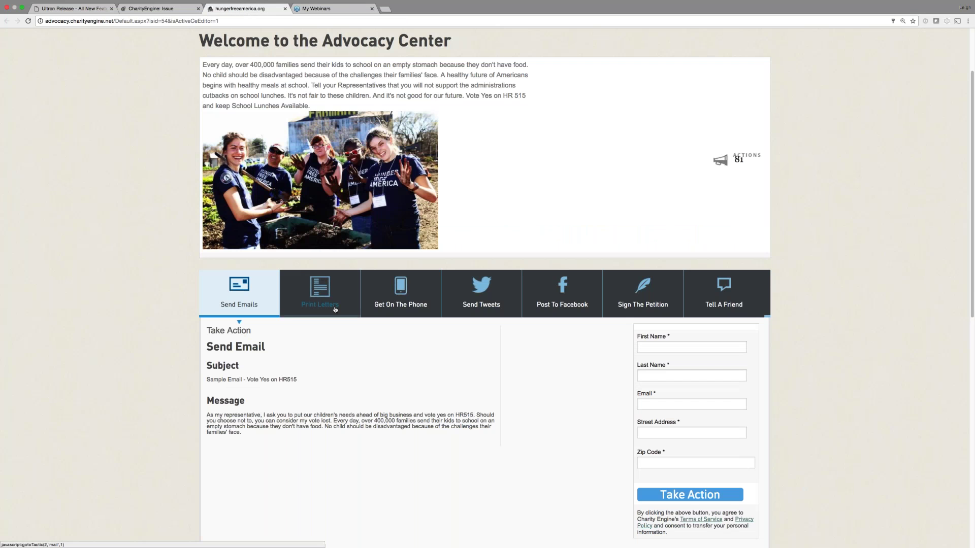
left_click(158, 9)
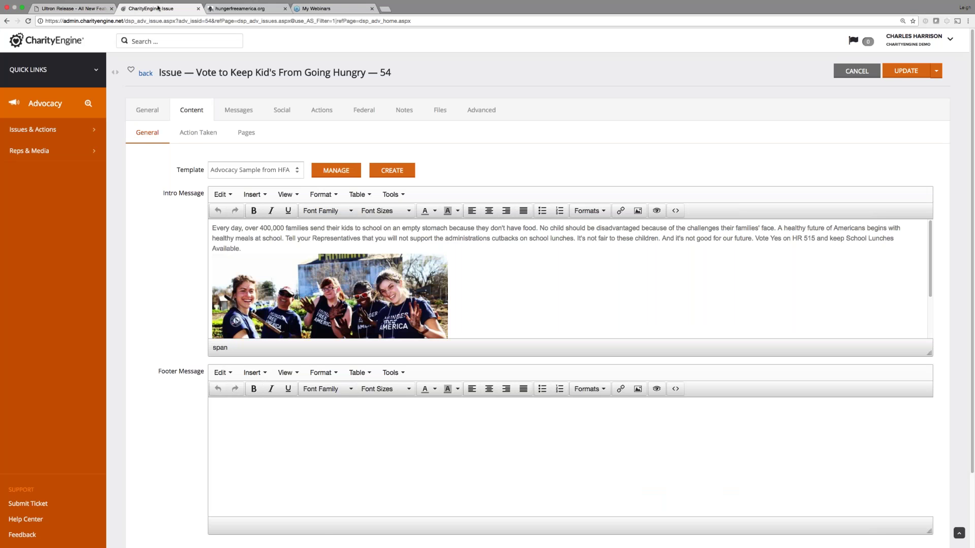
left_click(201, 134)
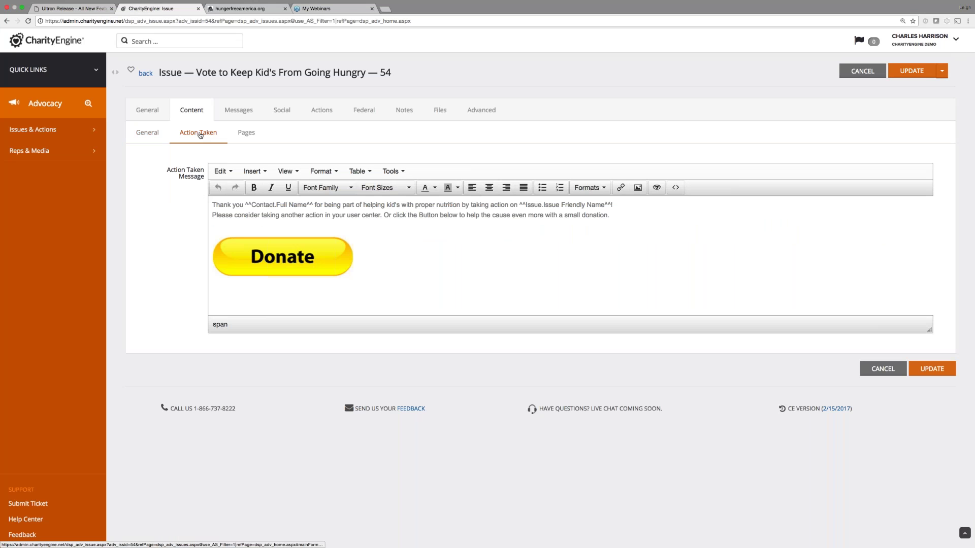
left_click(320, 113)
Step: View the Action Taken Email settings, keeping the Advocacy Thank You - Volunteer template
left_click(484, 112)
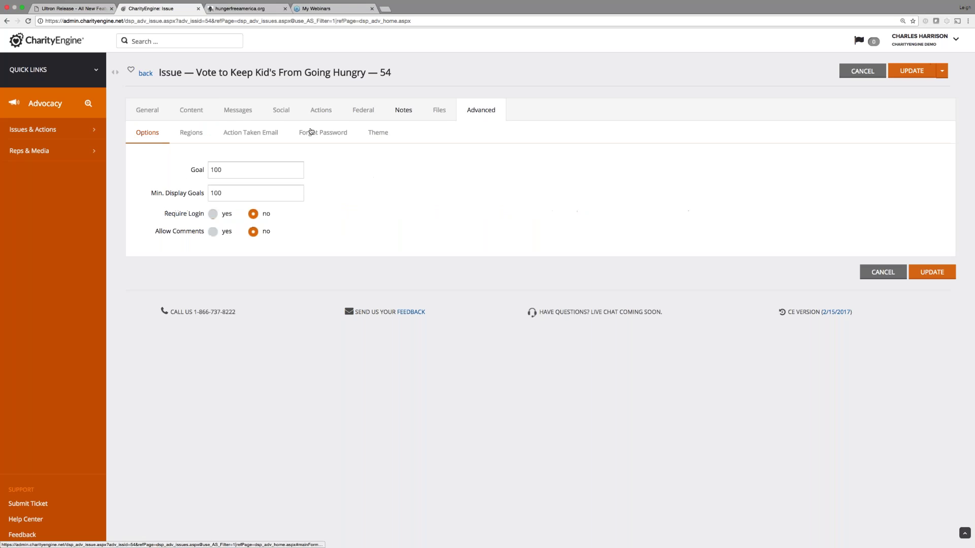
left_click(260, 136)
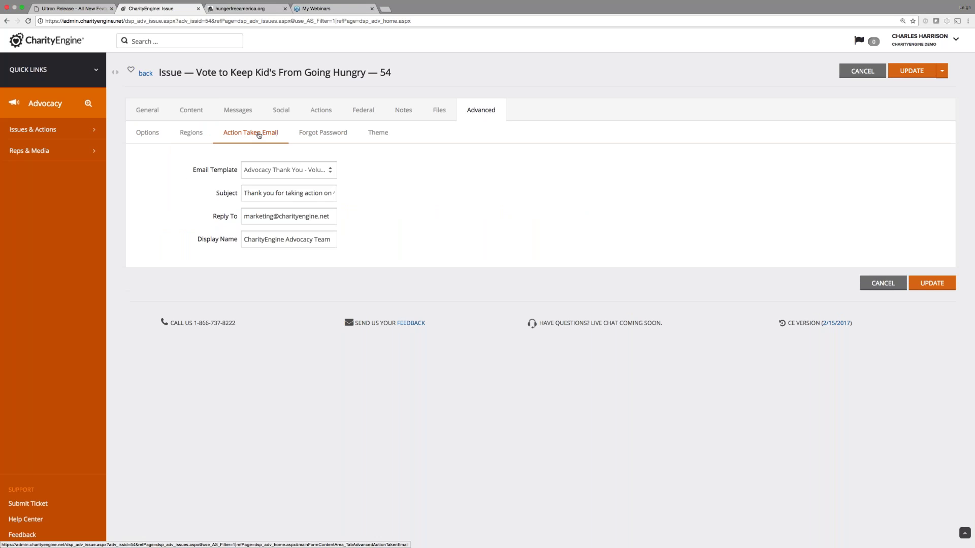
left_click(311, 173)
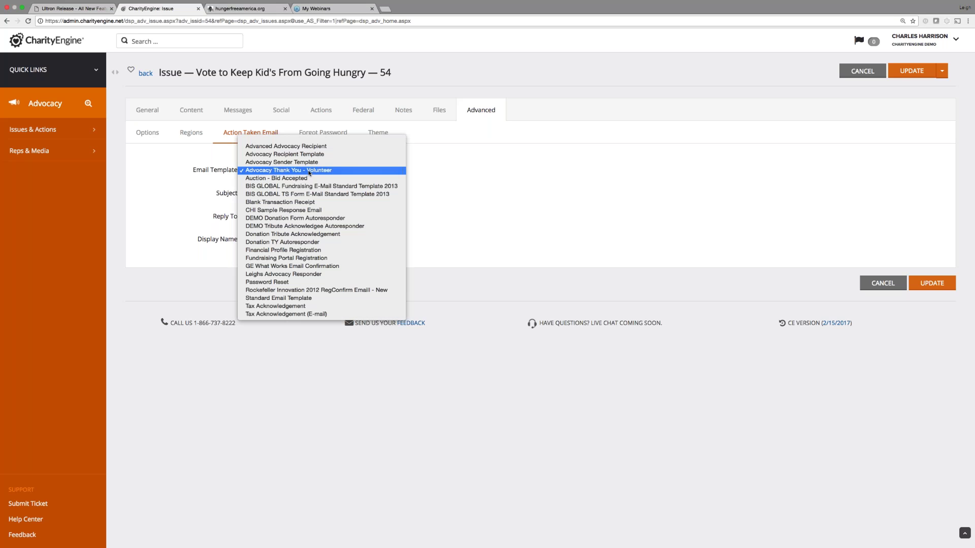
left_click(309, 172)
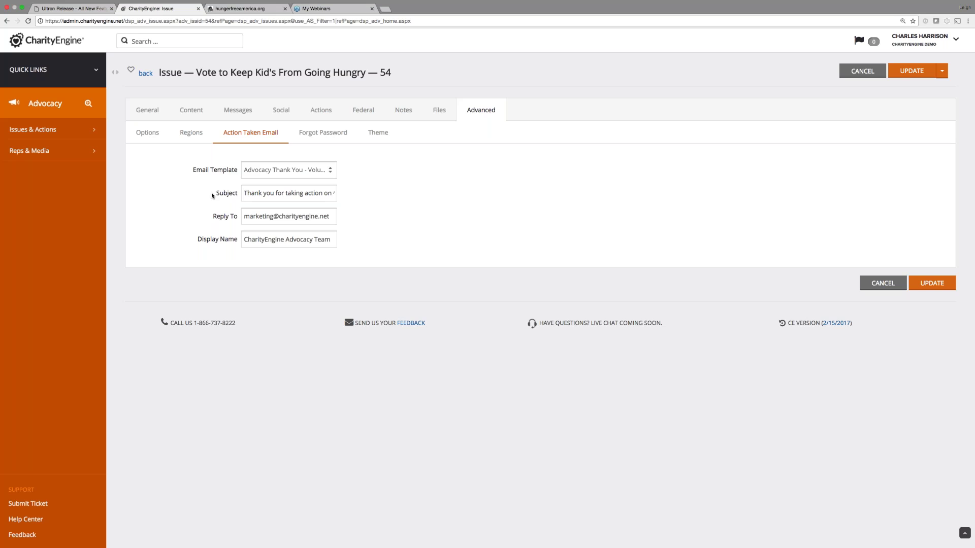
Step: Add Kansas and Kentucky as regions the issue targets
left_click(193, 134)
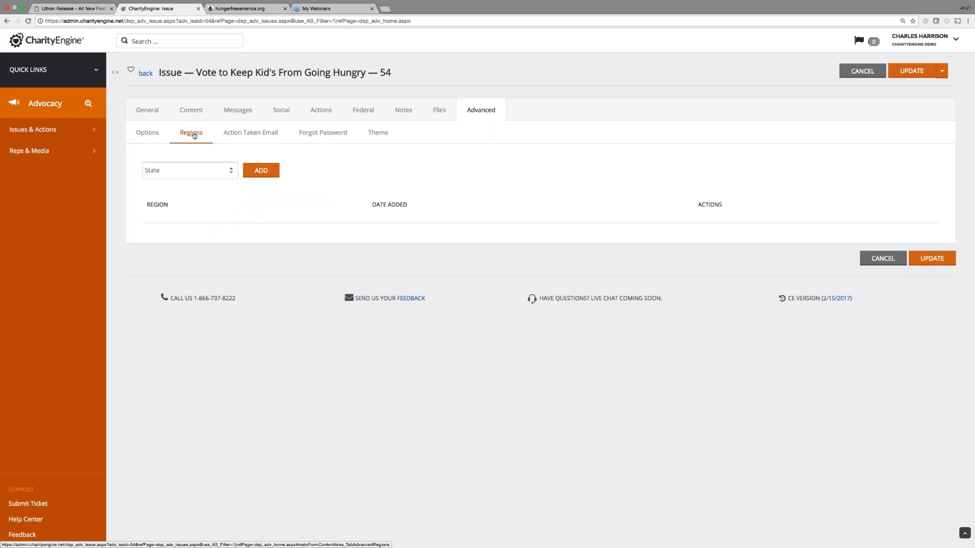
left_click(207, 174)
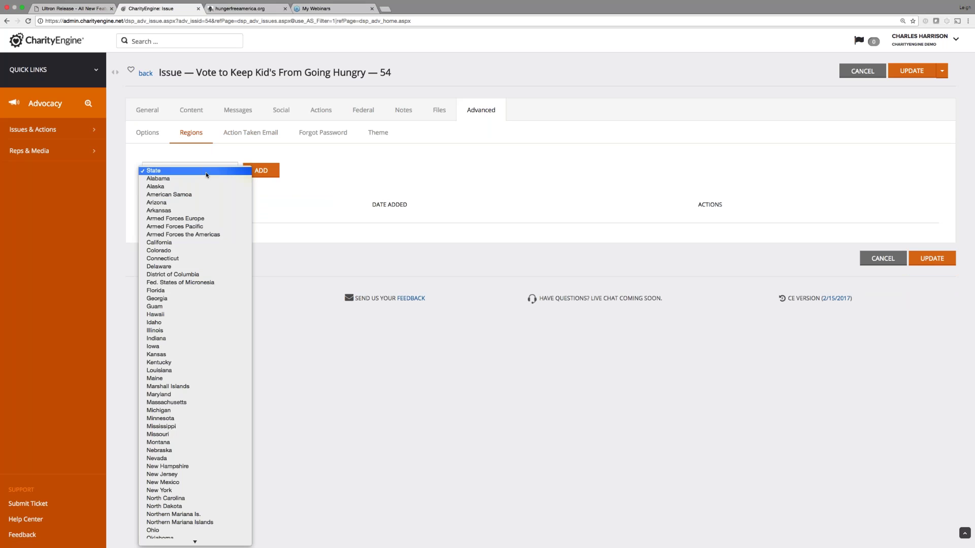
left_click(183, 354)
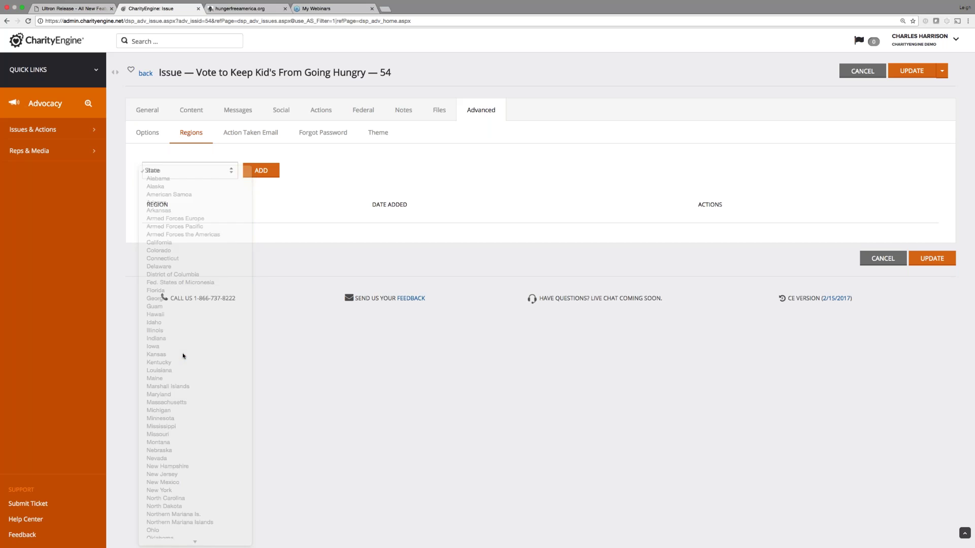
left_click(265, 171)
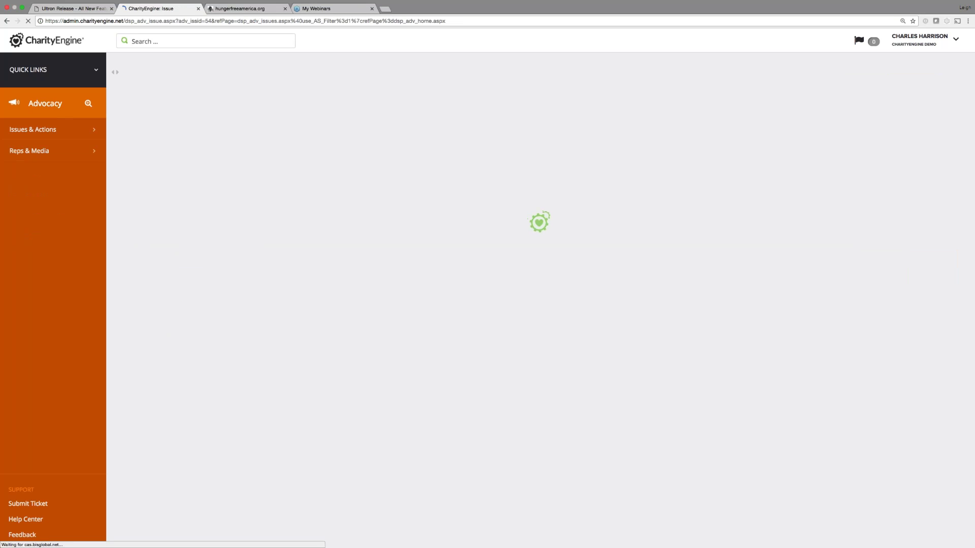
left_click(191, 204)
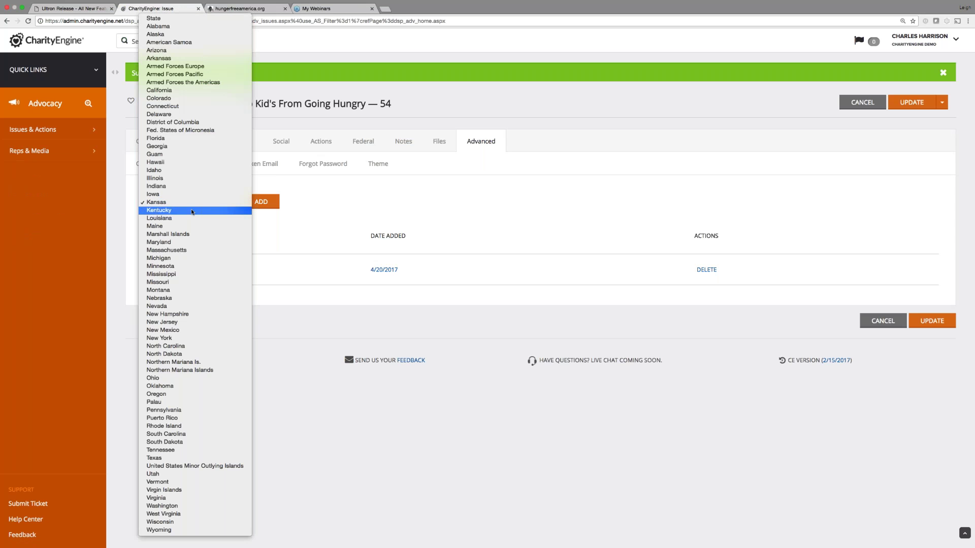
left_click(255, 209)
left_click(255, 208)
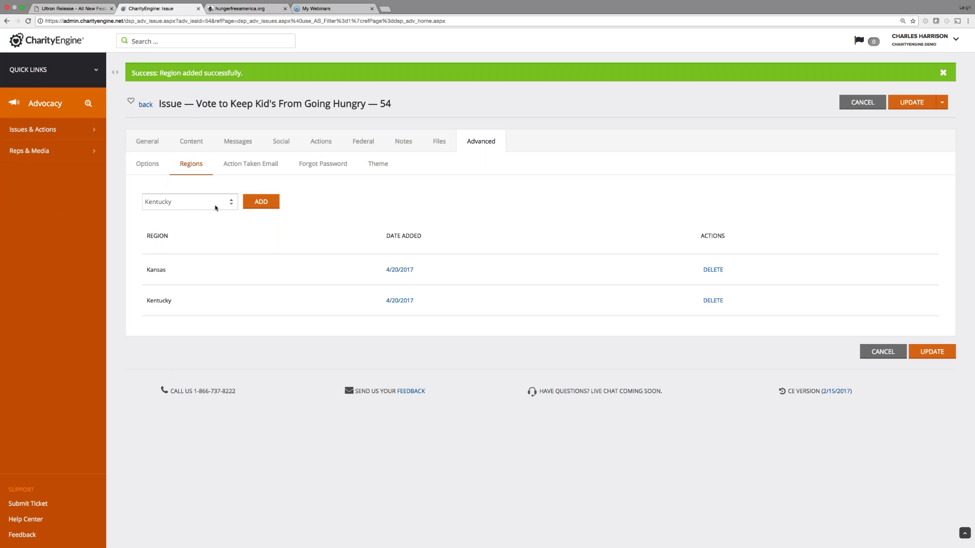
Step: Delete the Kansas and Kentucky regions so none remain, then return to the Options sub-tab
left_click(713, 271)
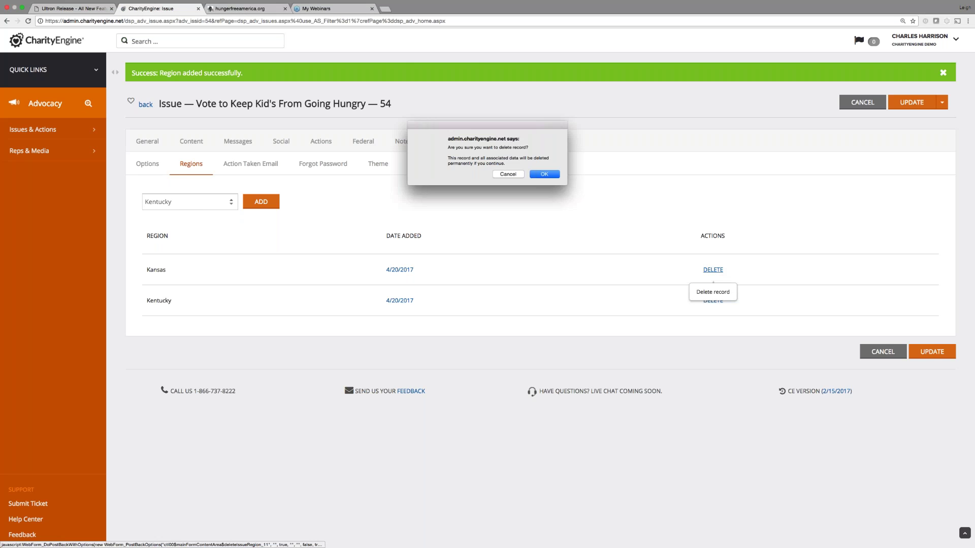
left_click(544, 174)
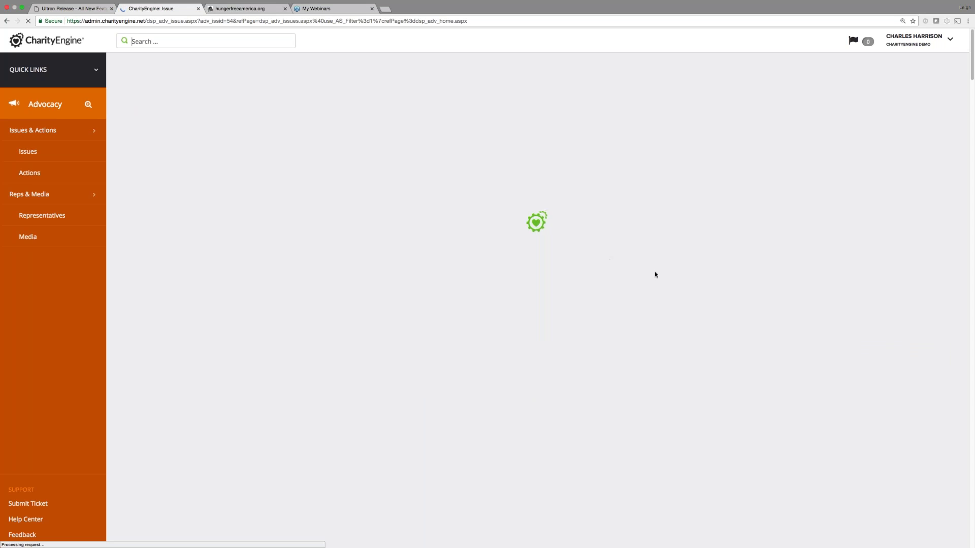
left_click(713, 269)
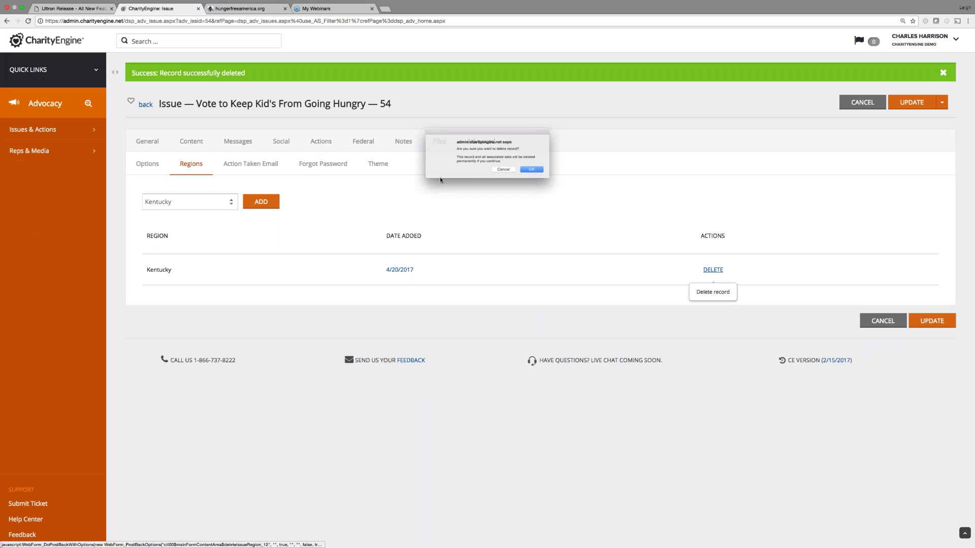
left_click(544, 174)
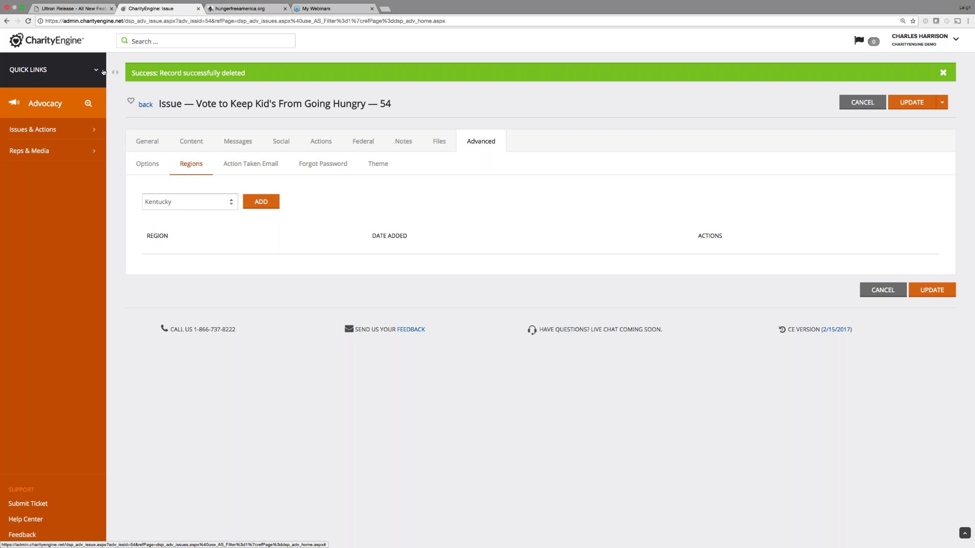
left_click(152, 167)
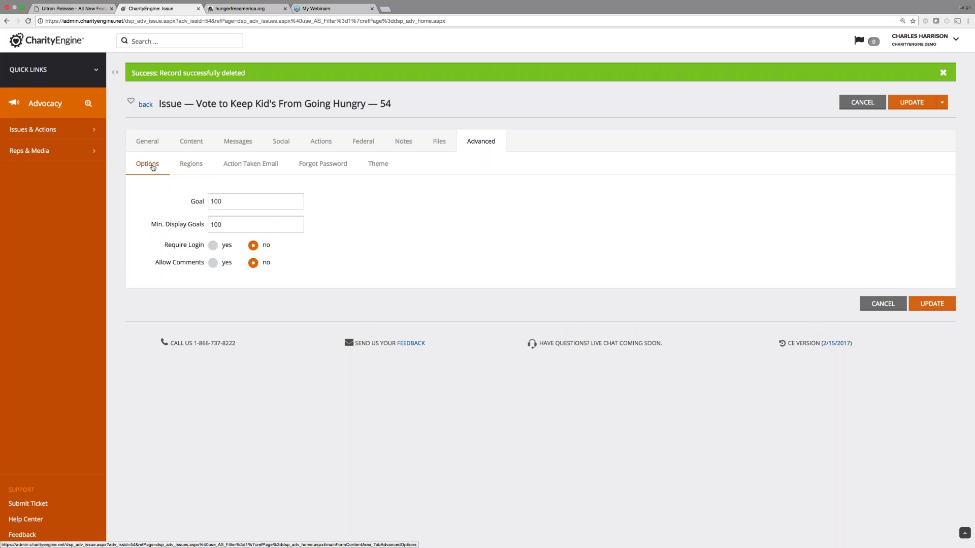
Step: On the issue's Federal tab, choose Families as the Topic
left_click(369, 144)
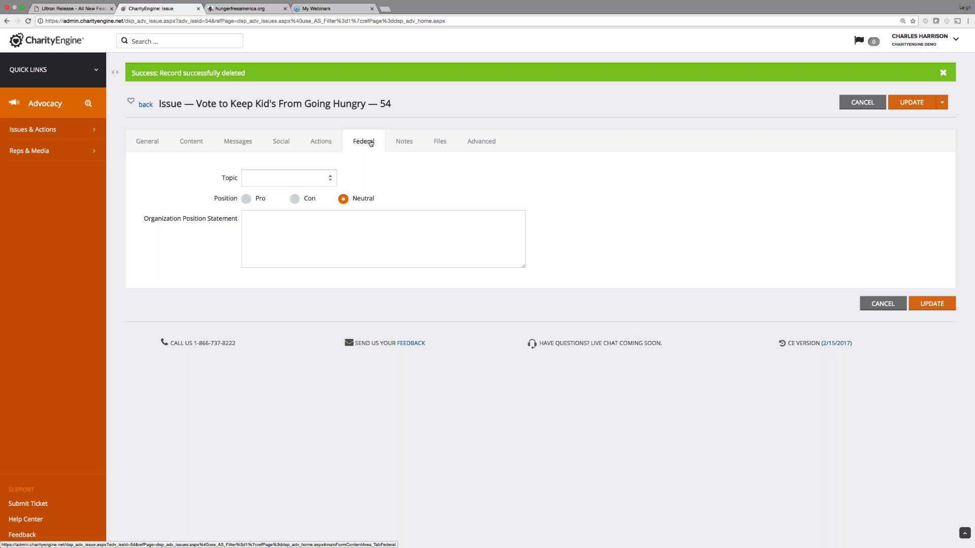
left_click(318, 178)
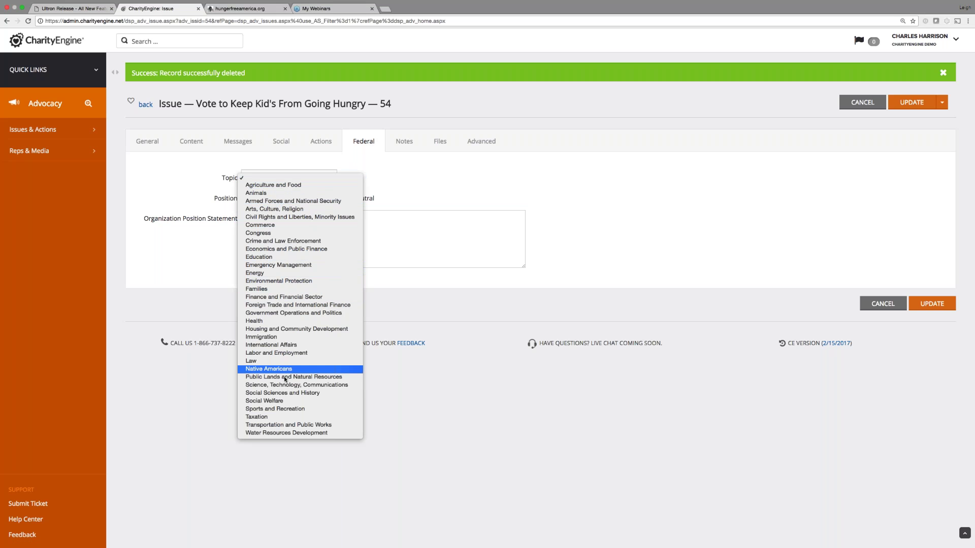
left_click(262, 289)
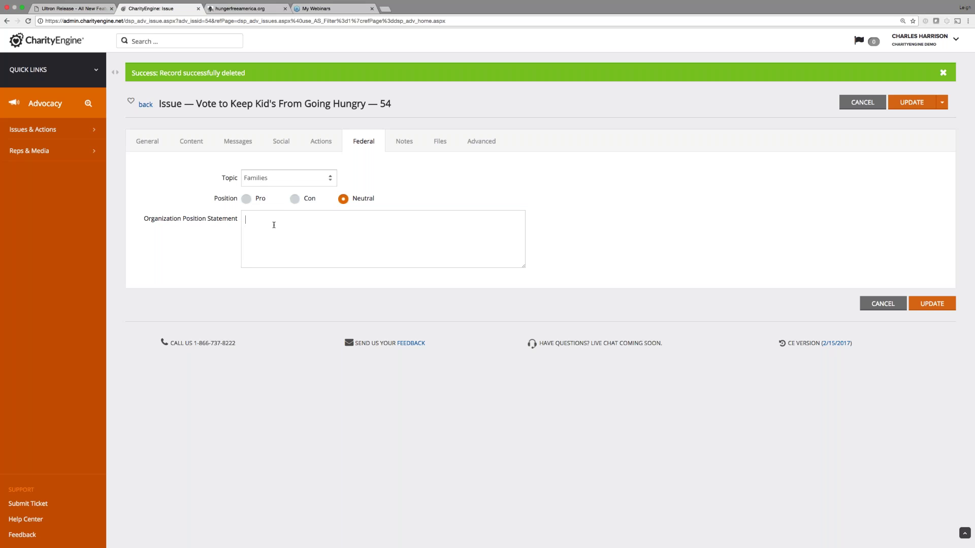
left_click(95, 69)
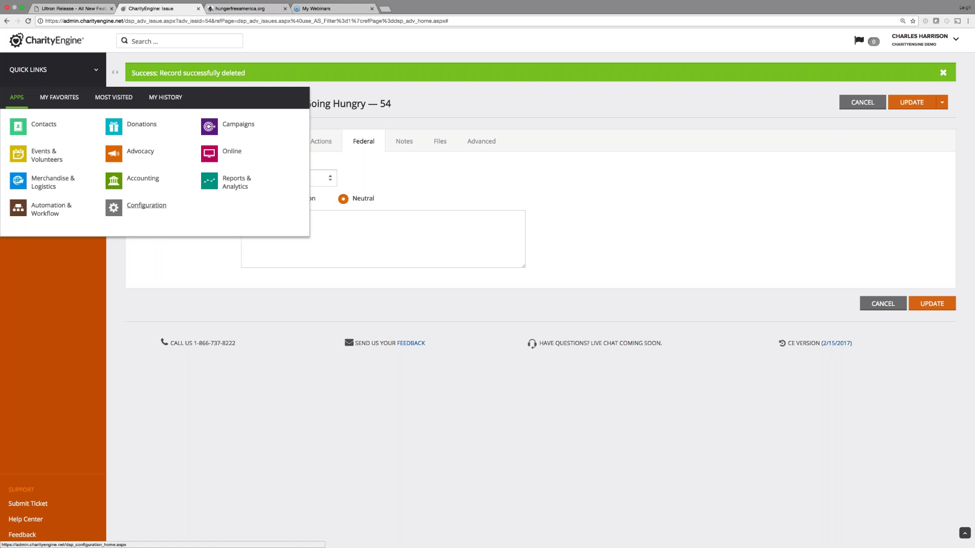
Step: In Account Settings > Advocacy, search a partial contact name and pick the matching Advocacy External Contact
left_click(142, 206)
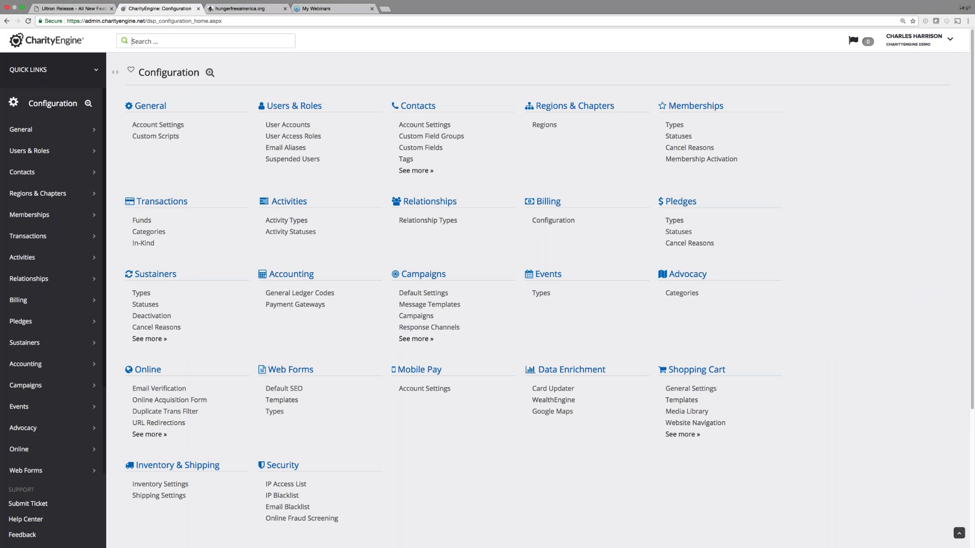
left_click(156, 125)
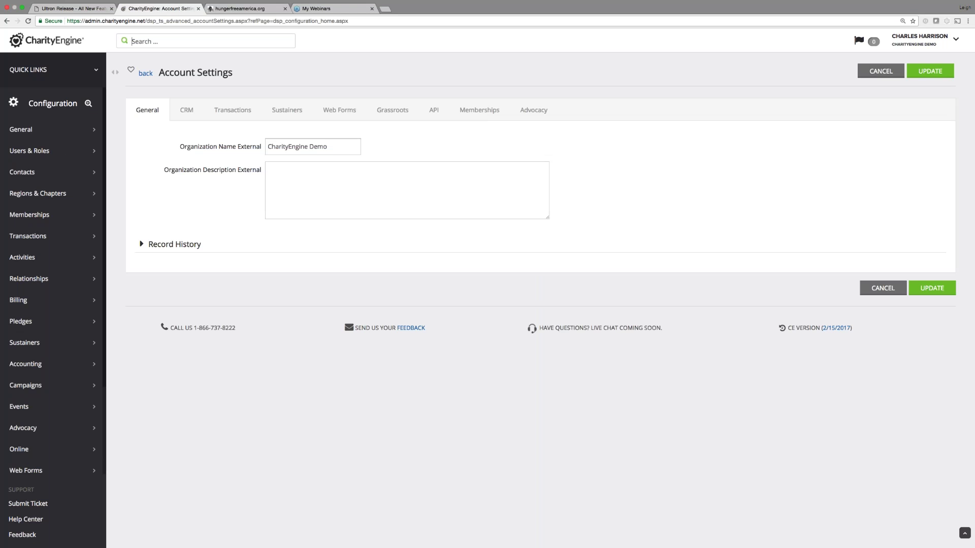
left_click(533, 109)
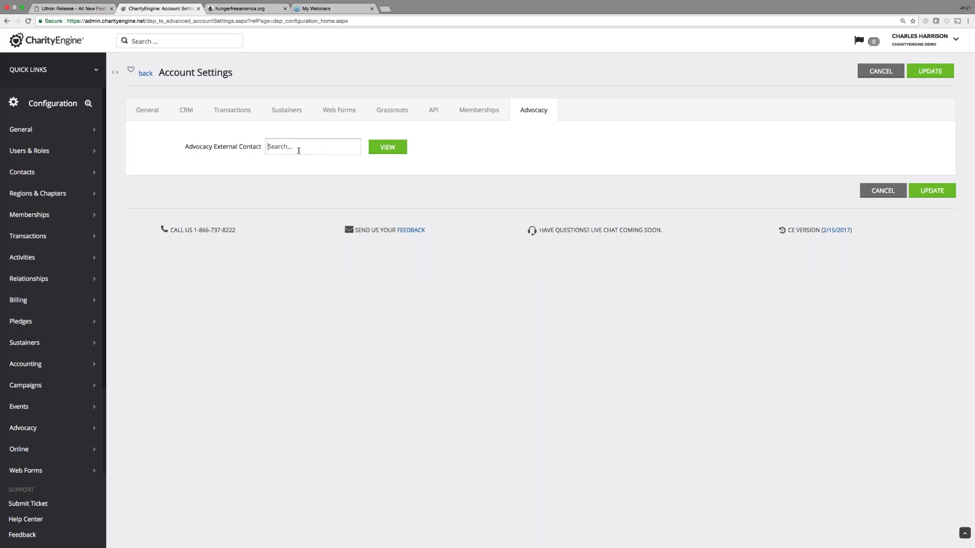
type("sam")
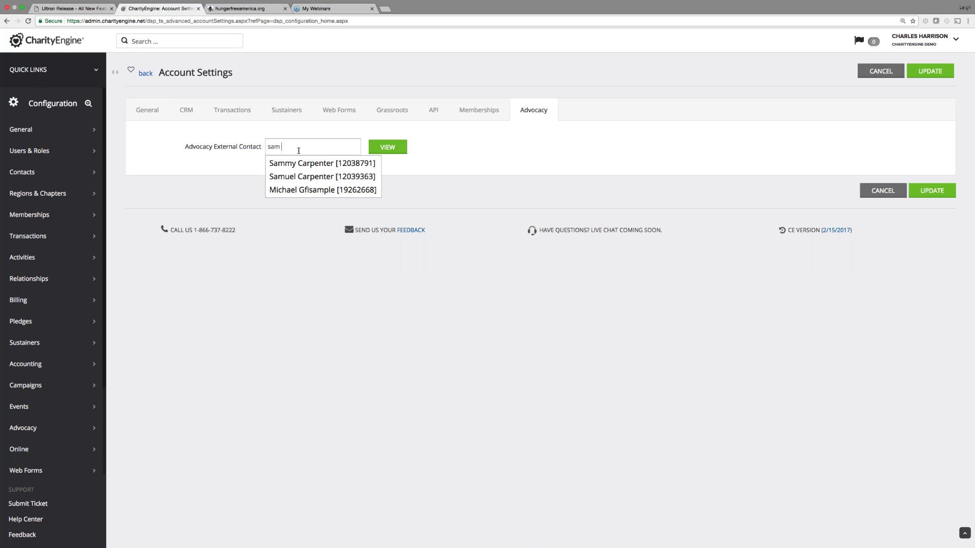
type("u")
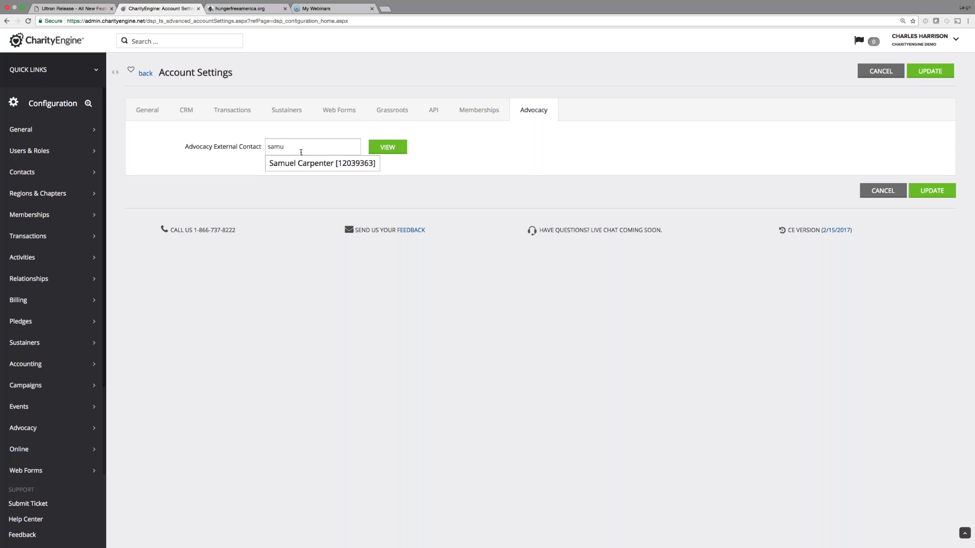
key("Down")
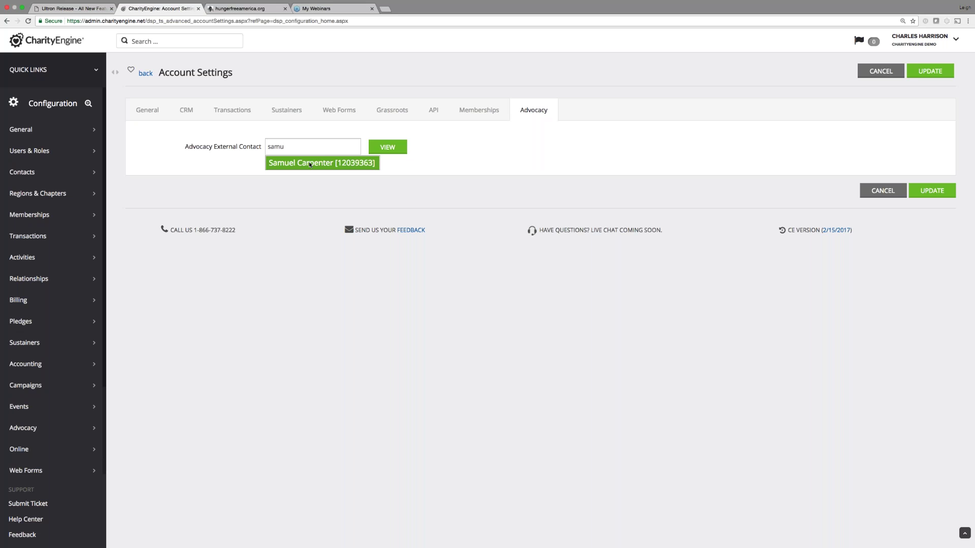
left_click(246, 162)
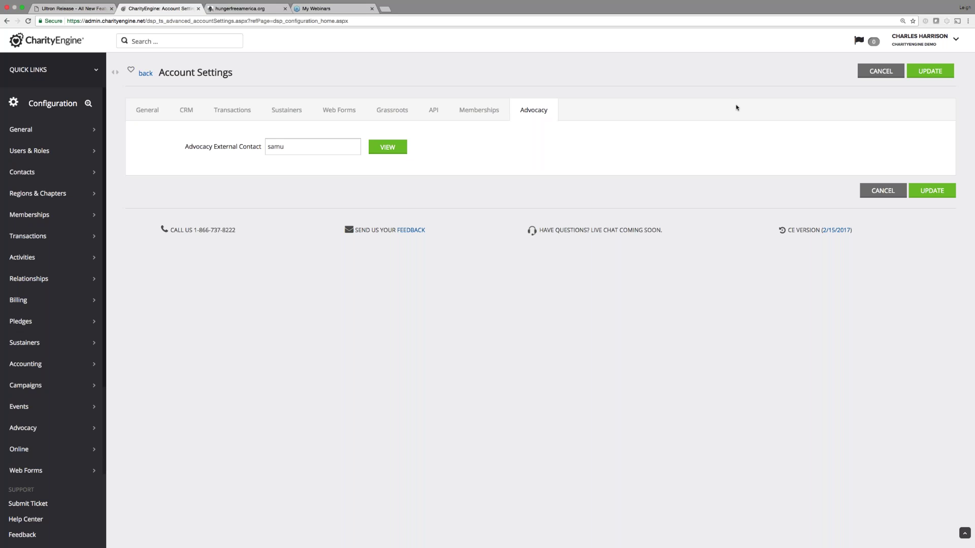
left_click(97, 70)
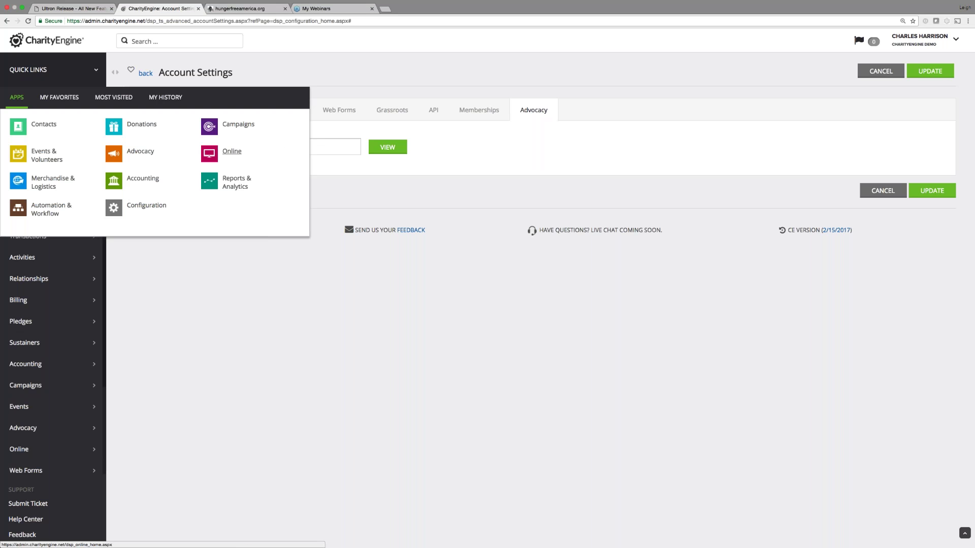
Step: Open Online > Web Forms Search & Manage and view the Dates filter choices
left_click(231, 152)
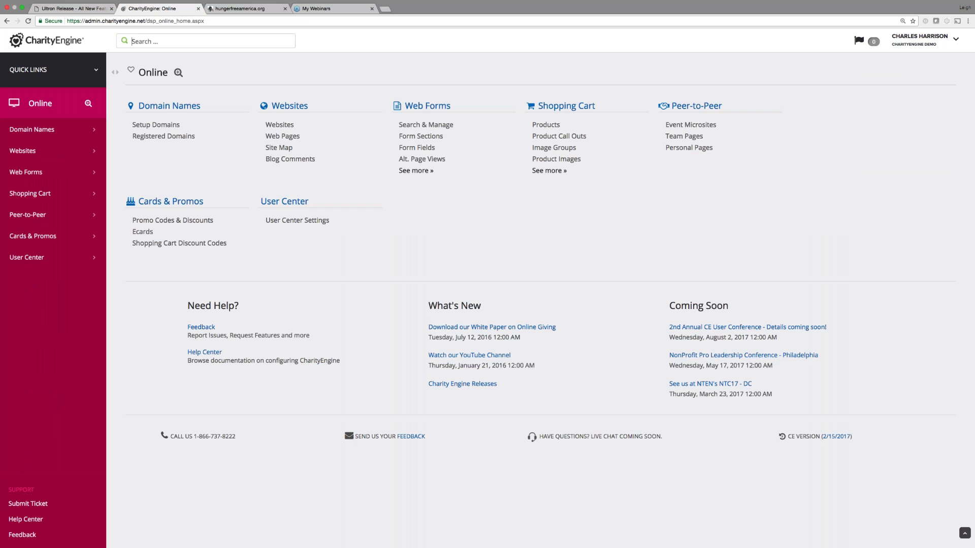
left_click(420, 129)
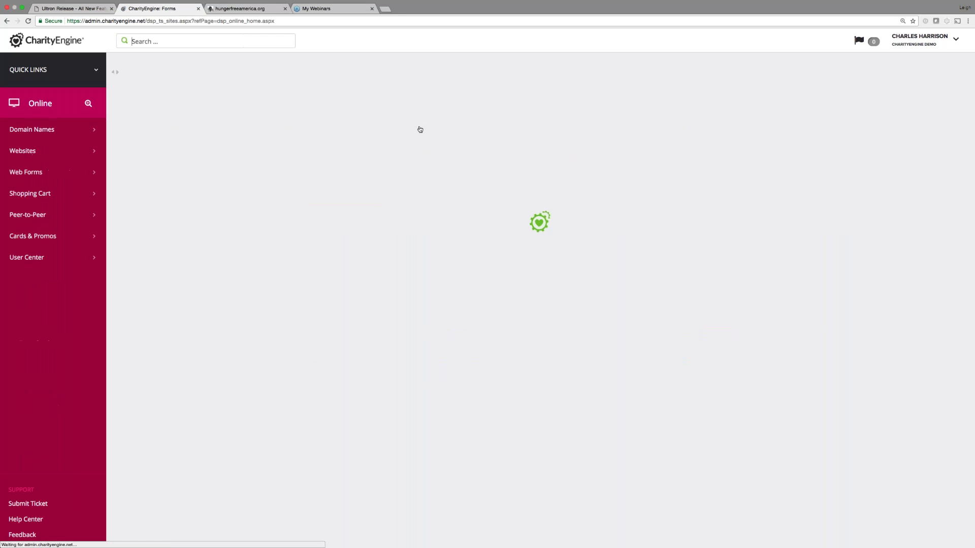
left_click(462, 141)
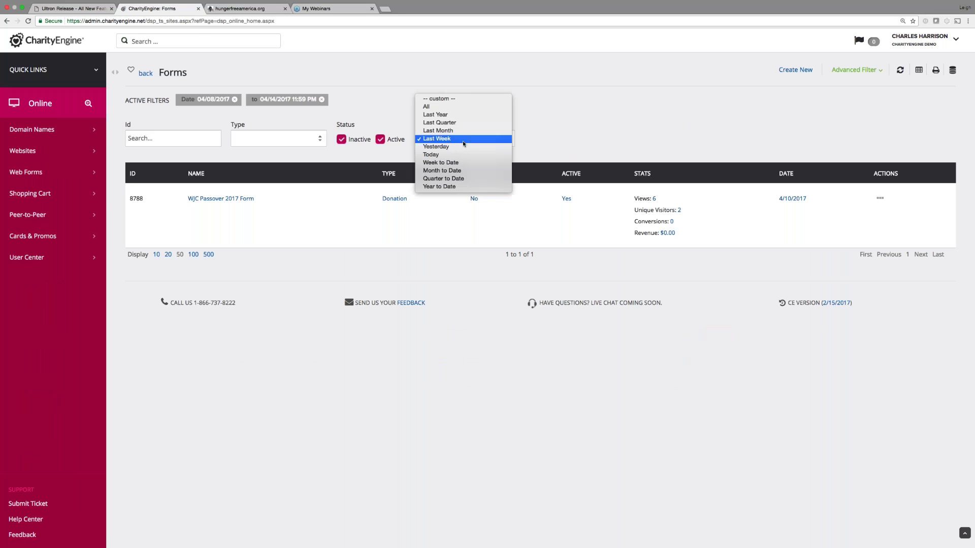
Step: Keep Last Week, open WJC Passover 2017 Form via Manage, and create a new field on its Layout tab
left_click(433, 213)
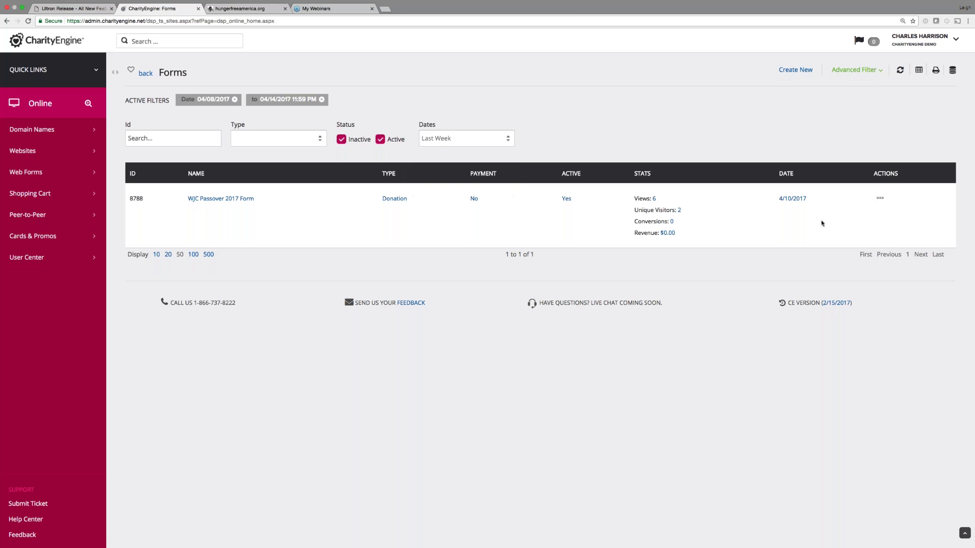
left_click(880, 198)
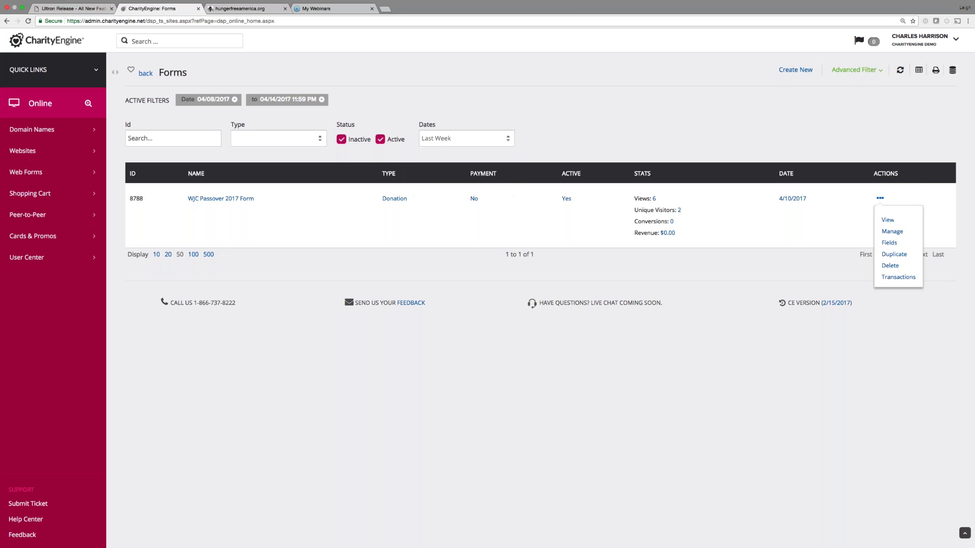
left_click(892, 232)
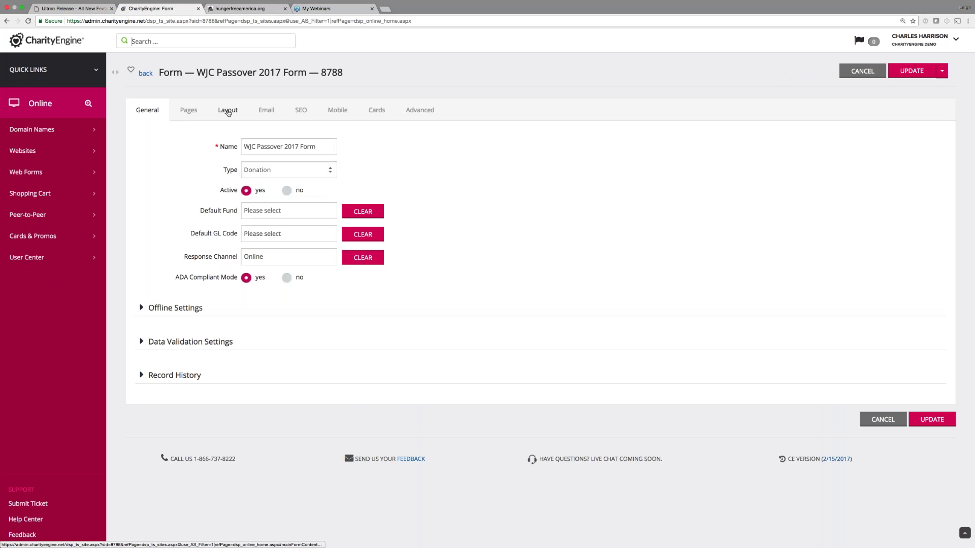
left_click(228, 113)
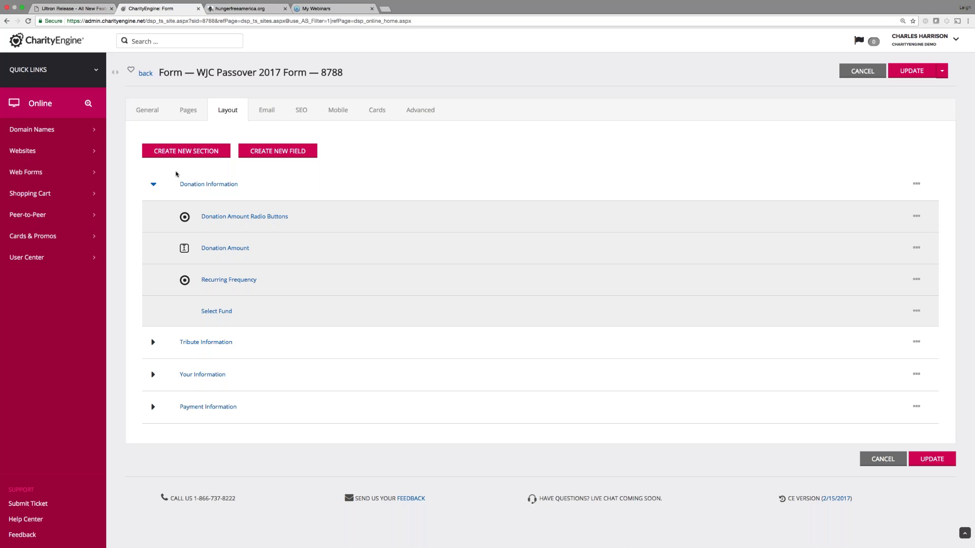
left_click(310, 155)
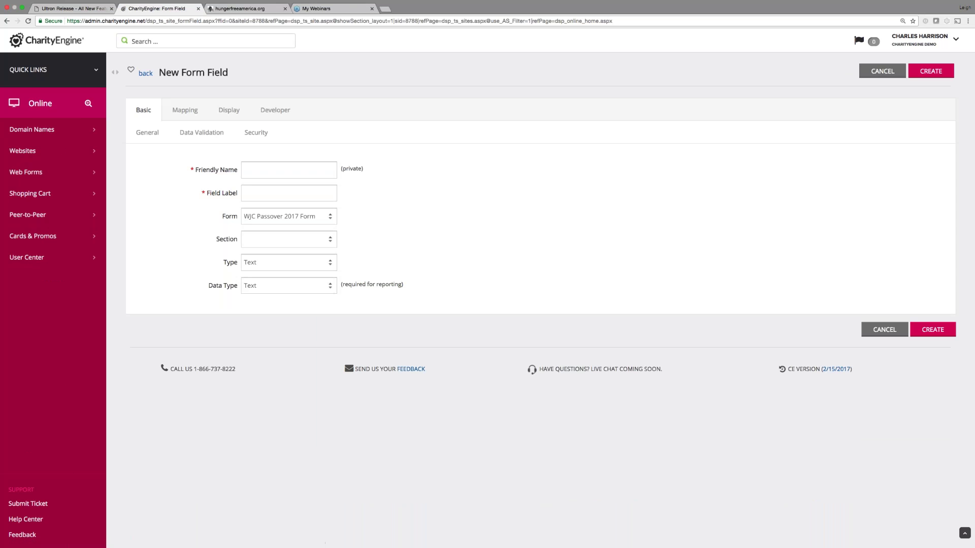
left_click(284, 239)
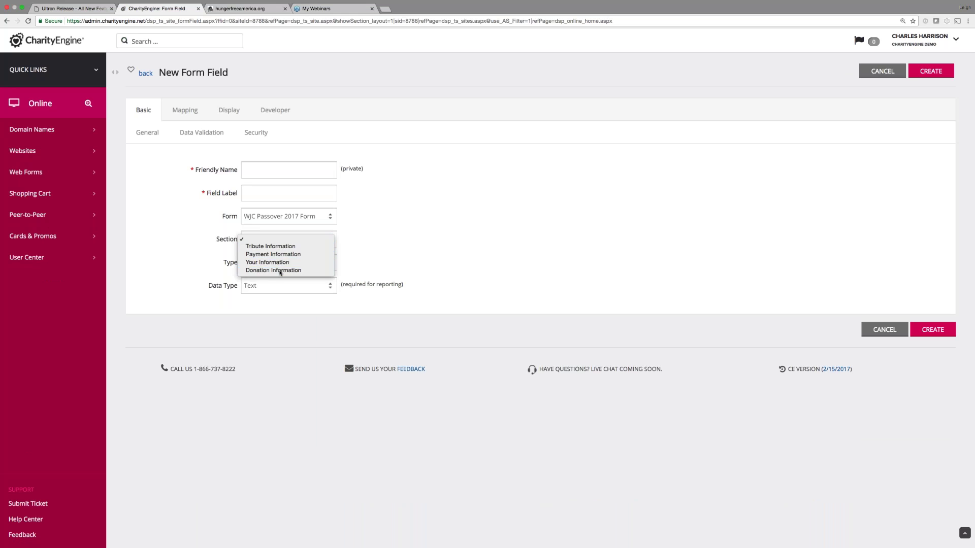
left_click(246, 248)
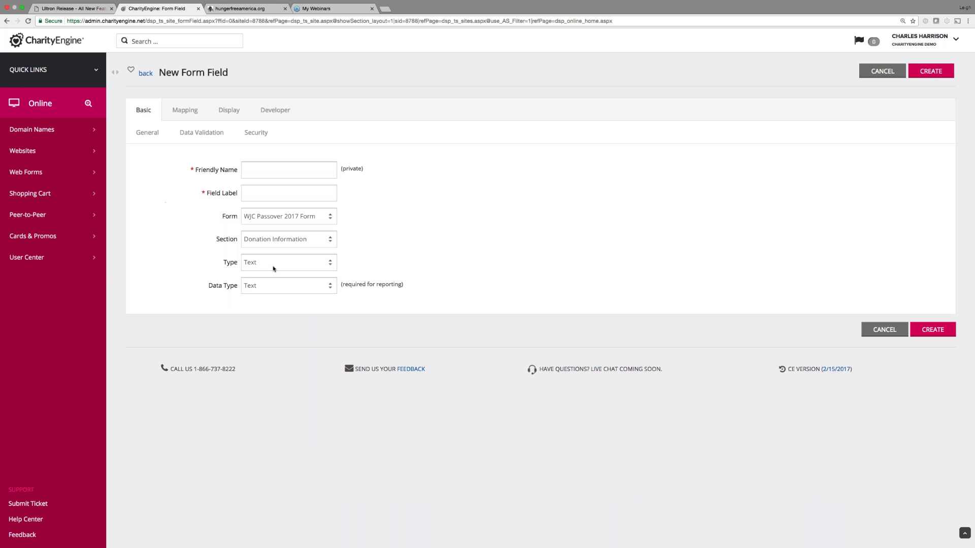
left_click(274, 285)
left_click(227, 269)
left_click(274, 263)
left_click(249, 263)
left_click(301, 266)
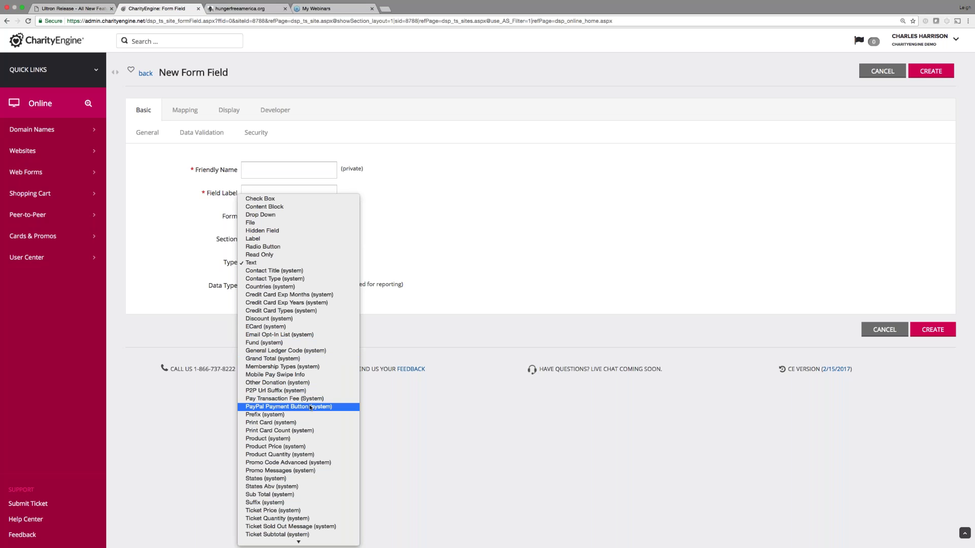
left_click(217, 219)
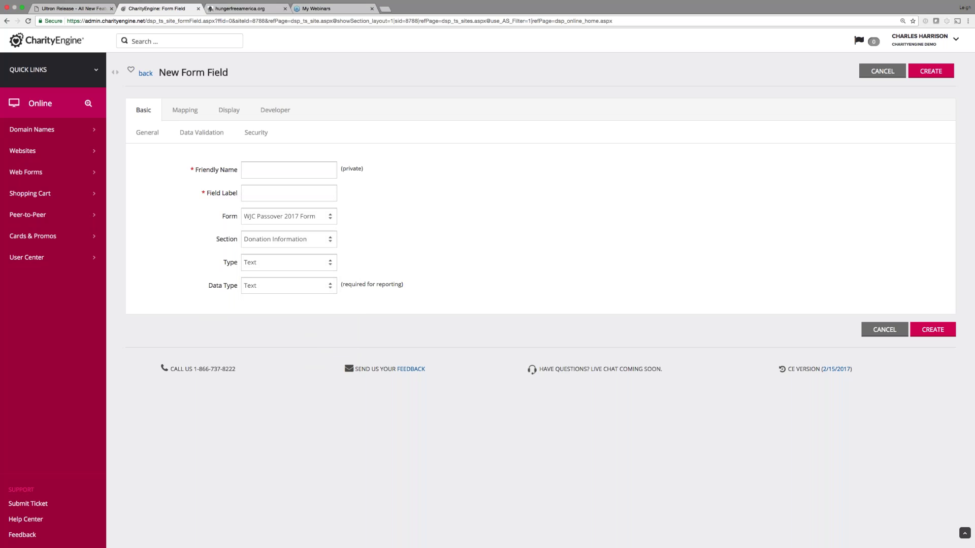
left_click(328, 262)
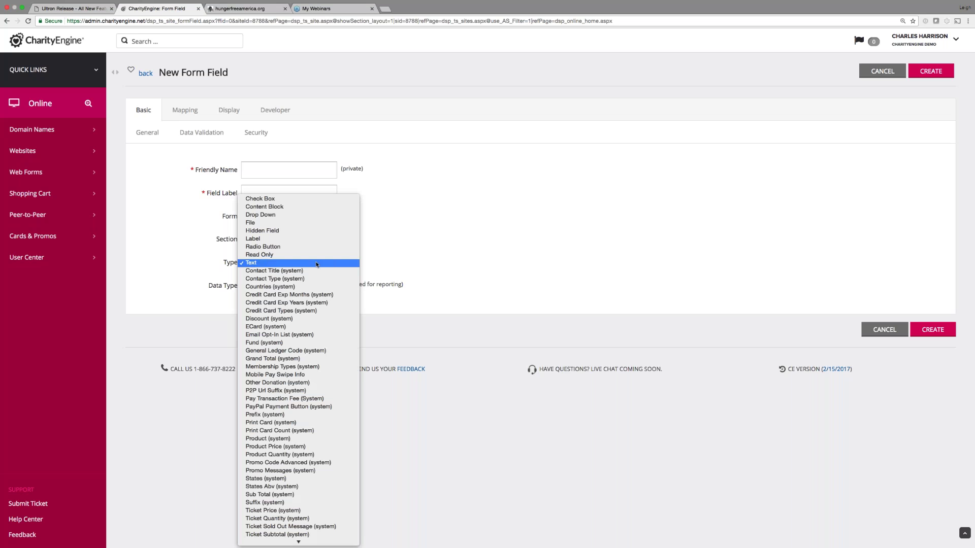
scroll(313, 371, "down", 5)
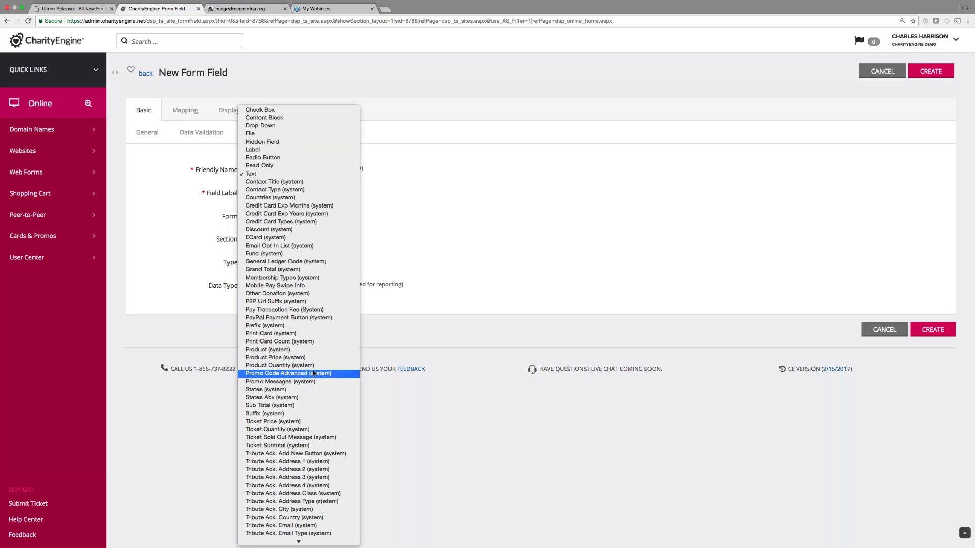
scroll(313, 374, "down", 2)
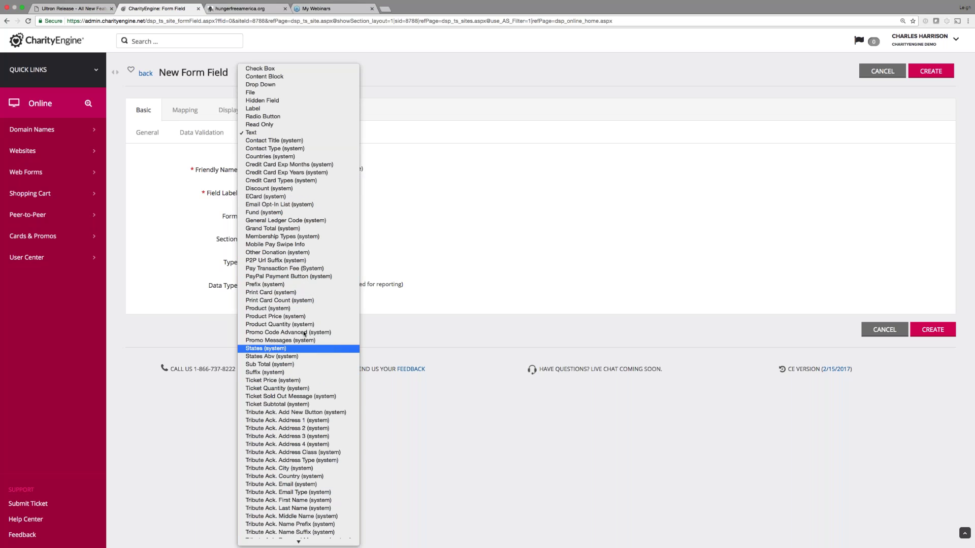
scroll(300, 411, "down", 5)
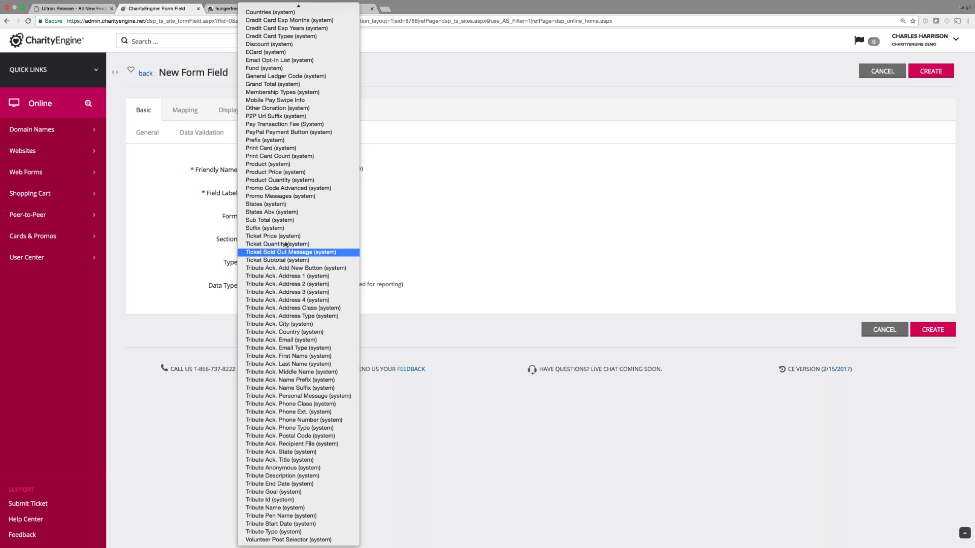
scroll(288, 243, "up", 1)
scroll(287, 243, "up", 3)
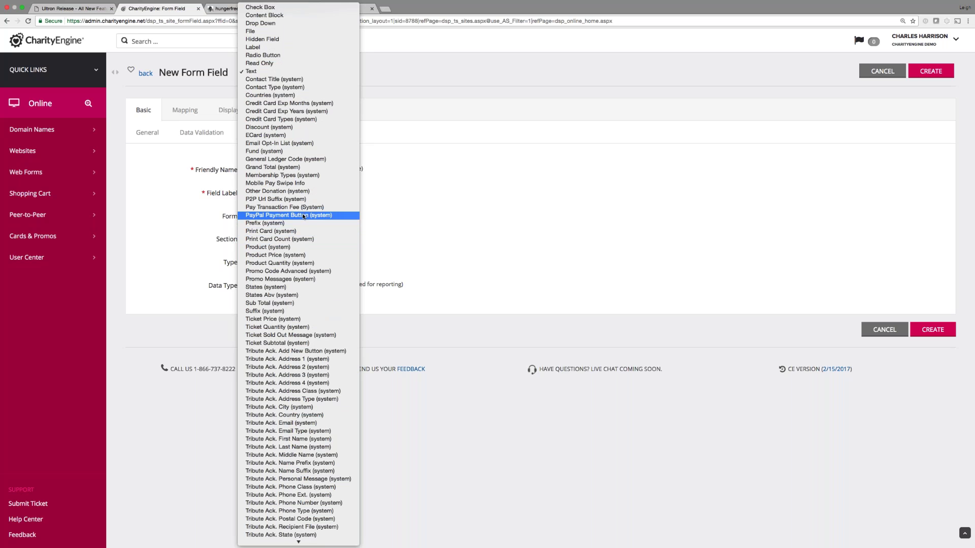
left_click(194, 222)
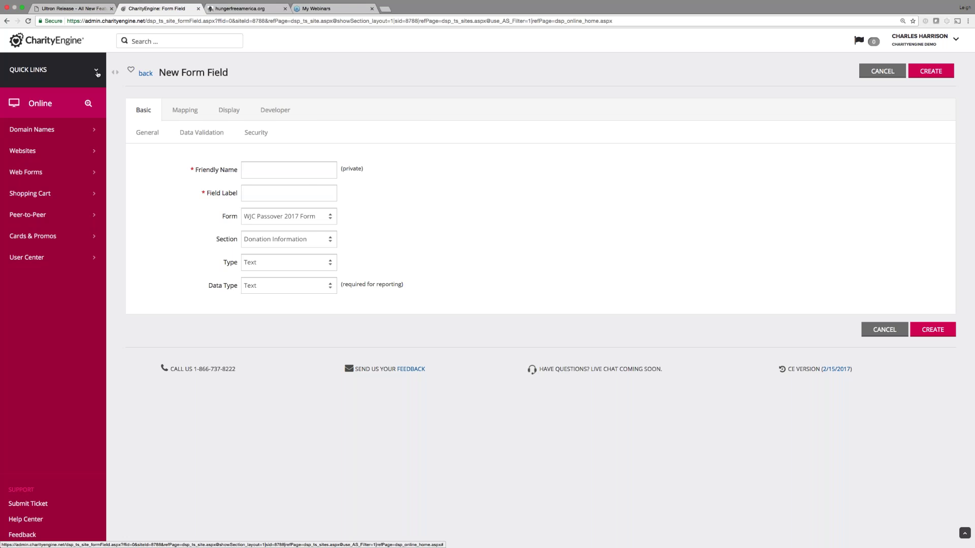
Step: Go to Configuration > Memberships > Types to list the Annual Fund Leadership Circle type
left_click(97, 71)
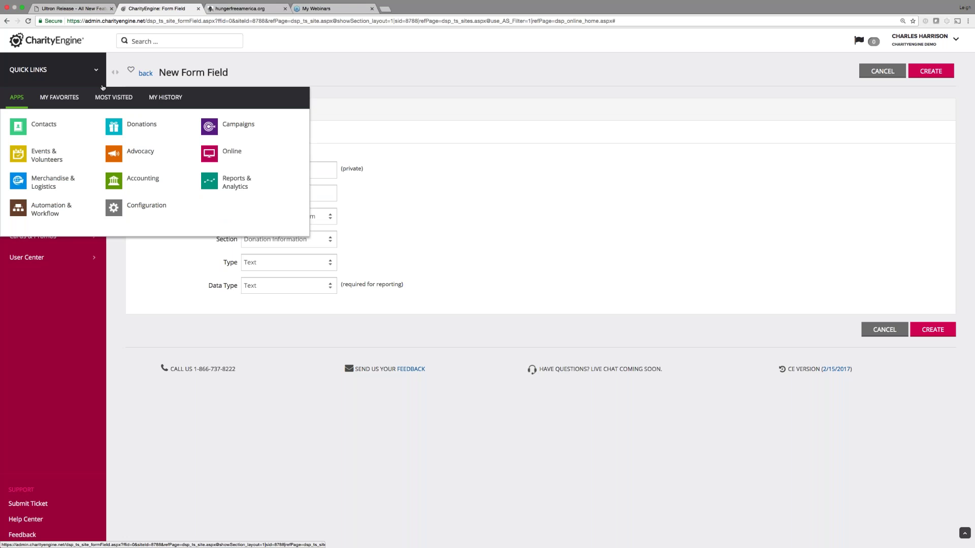
left_click(145, 210)
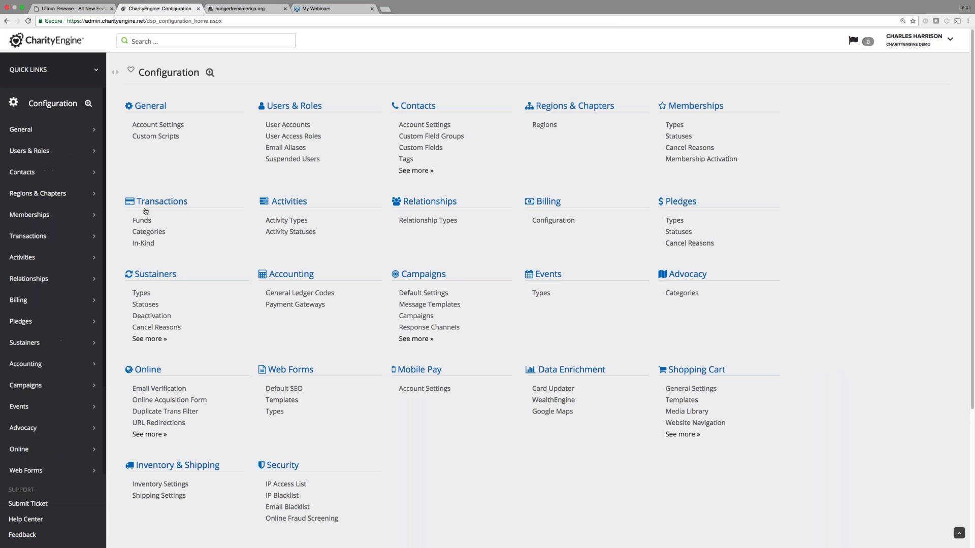
left_click(49, 217)
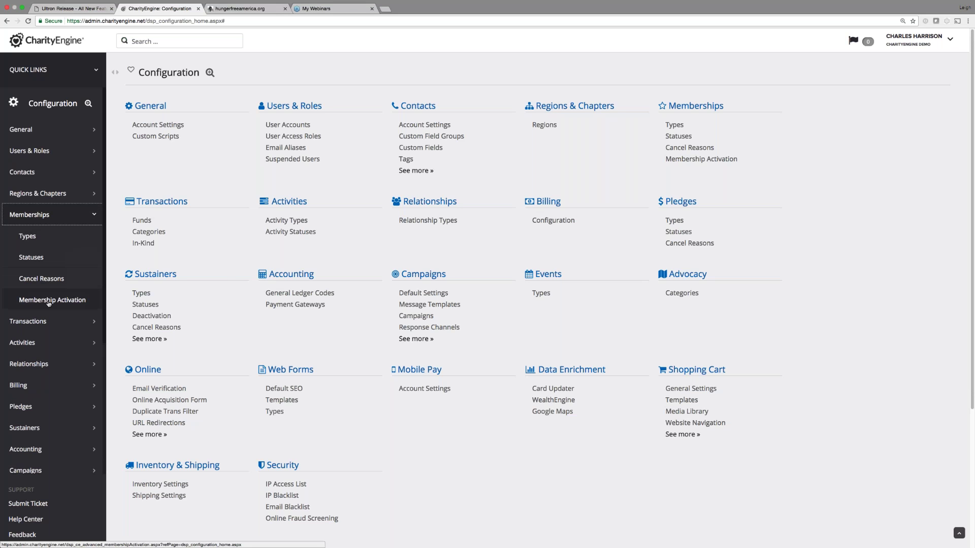
left_click(50, 301)
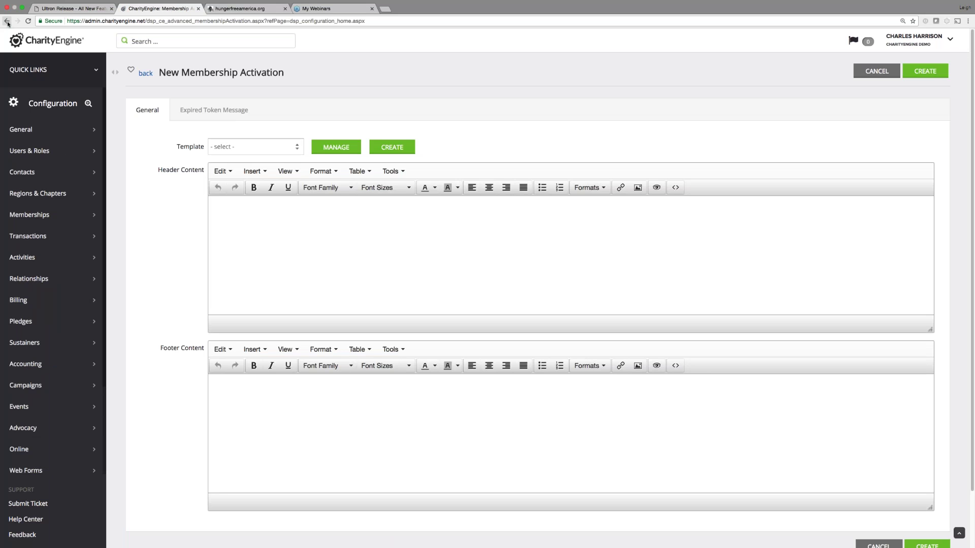
left_click(7, 23)
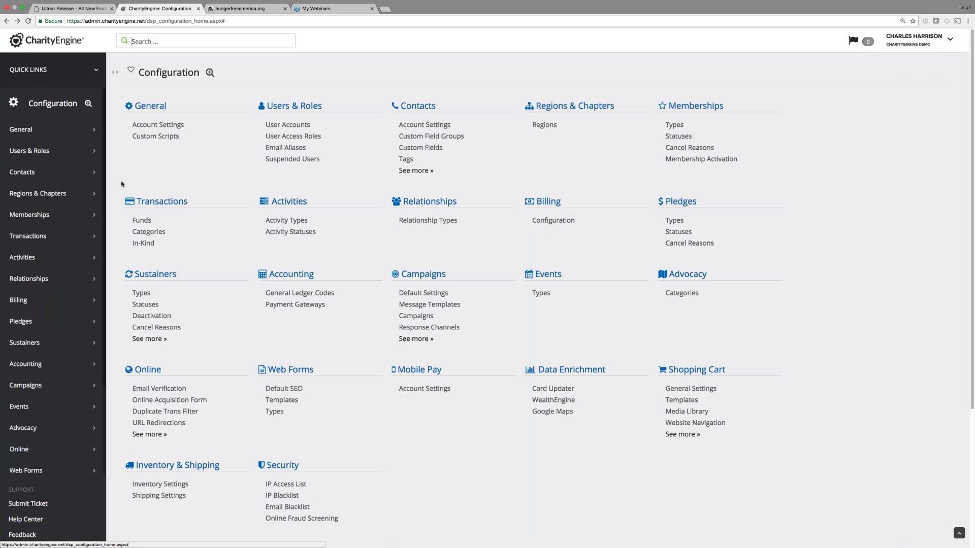
left_click(40, 219)
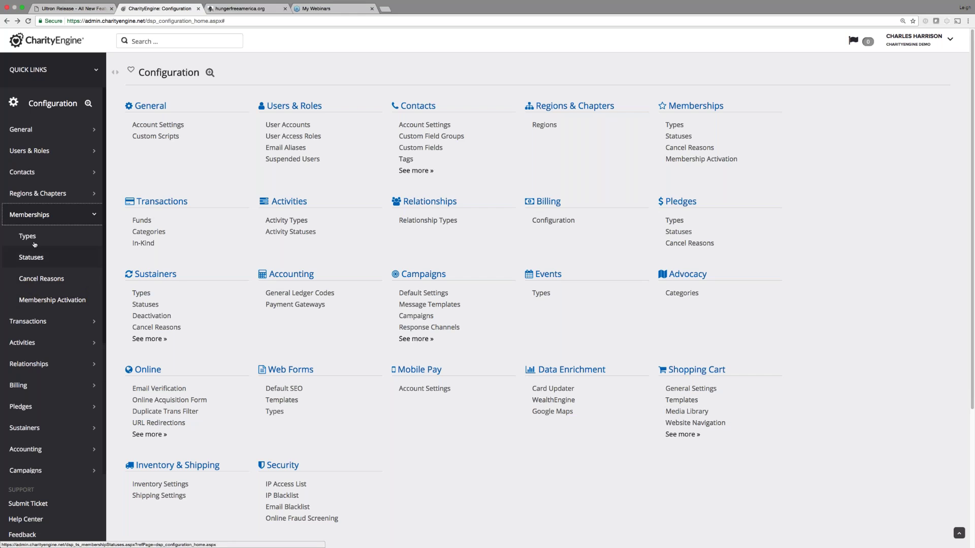
left_click(33, 237)
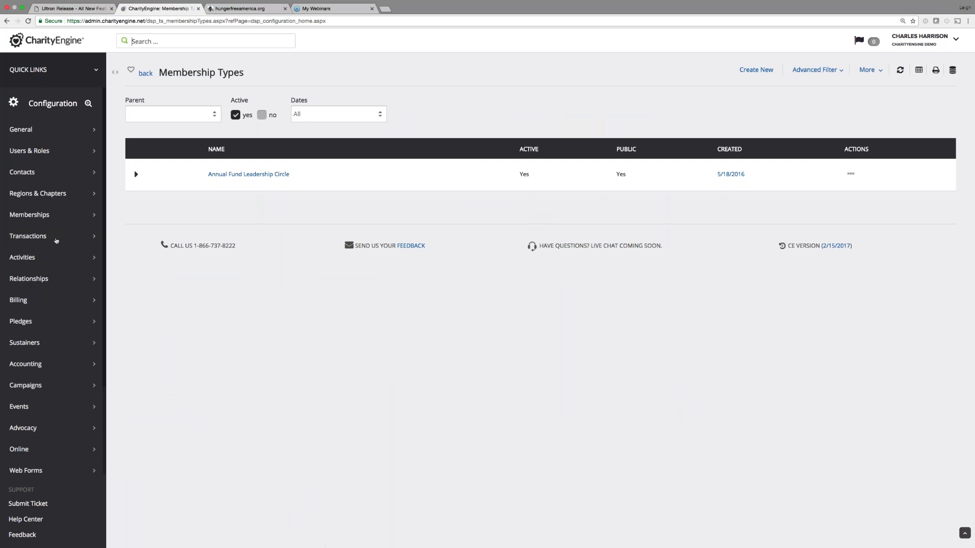
Step: Manage Annual Fund Leadership Circle and set its Duration to 10 Months
left_click(850, 174)
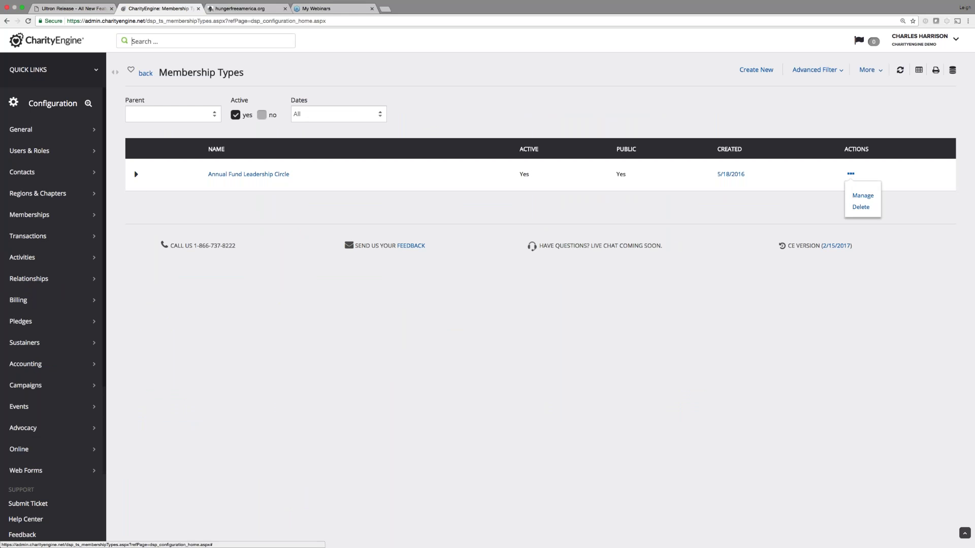
left_click(860, 197)
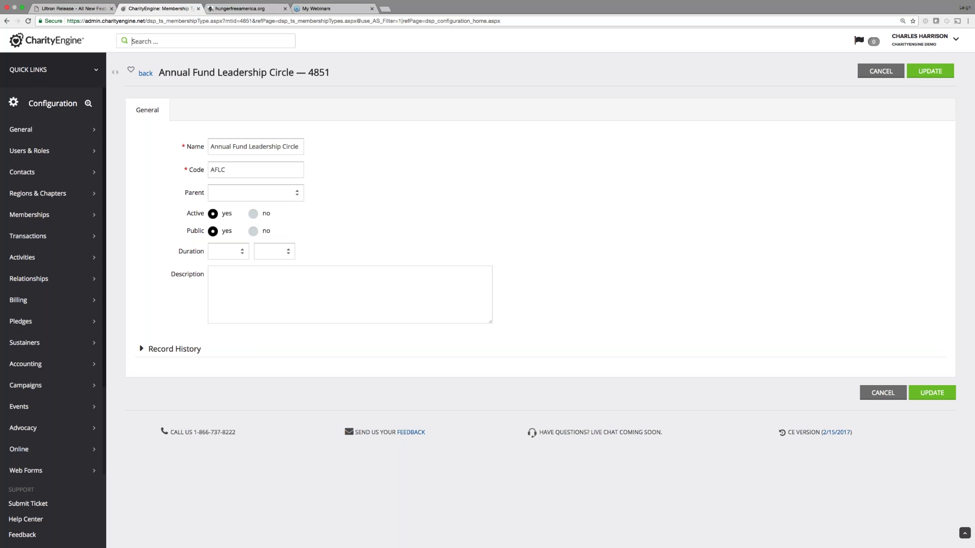
left_click(236, 256)
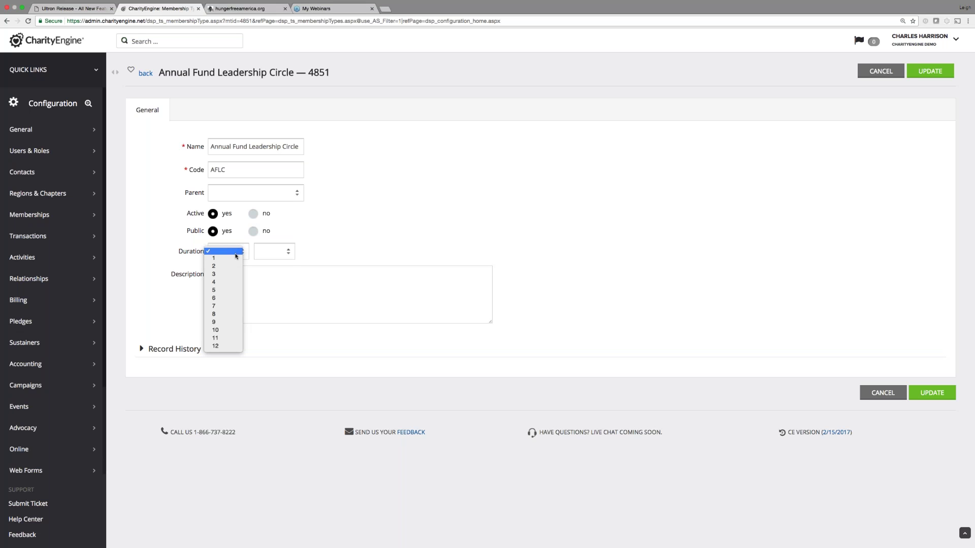
left_click(236, 258)
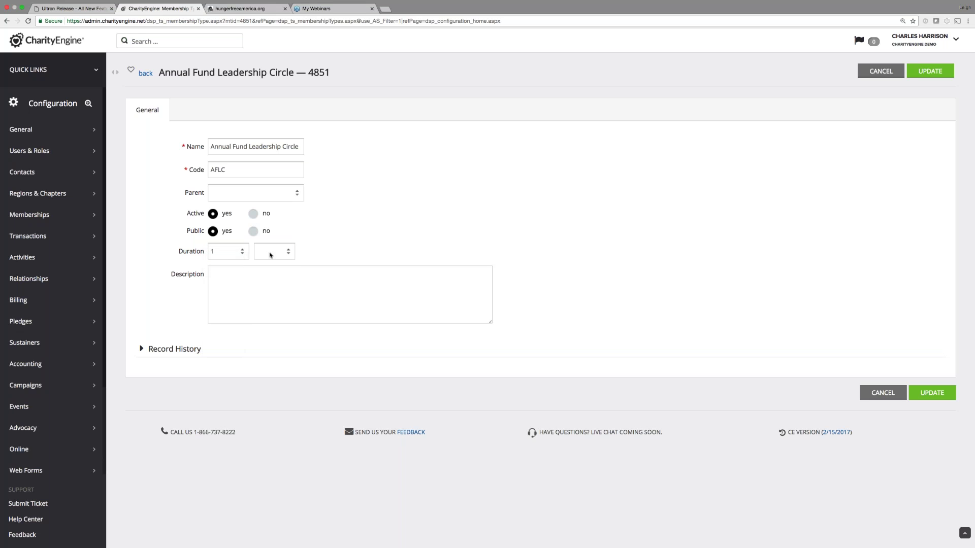
left_click(271, 252)
left_click(265, 266)
left_click(219, 251)
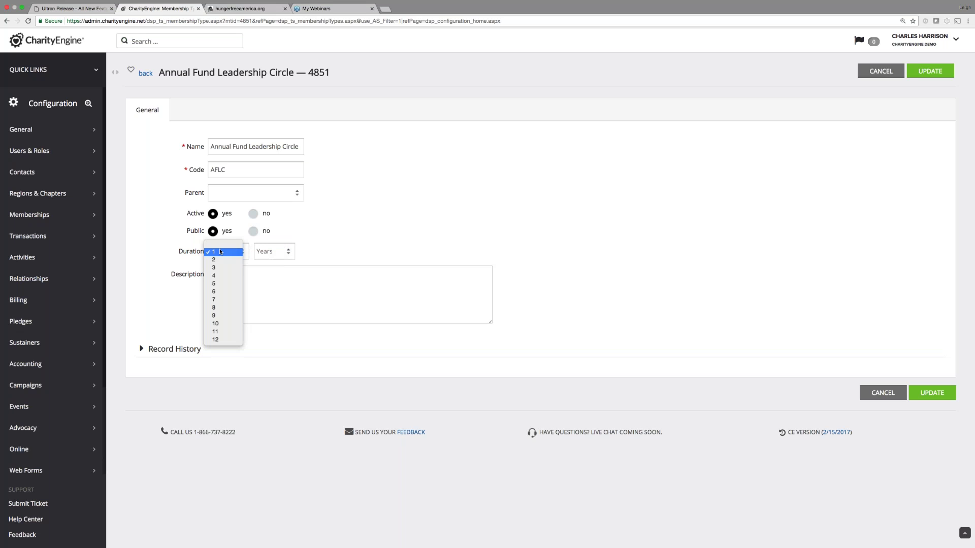
left_click(226, 324)
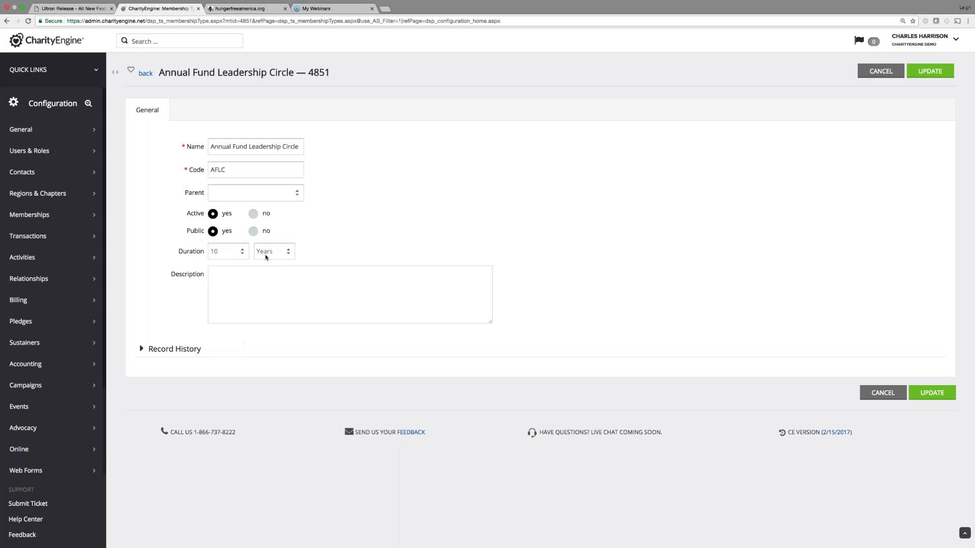
left_click(268, 252)
key("Up")
key("Return")
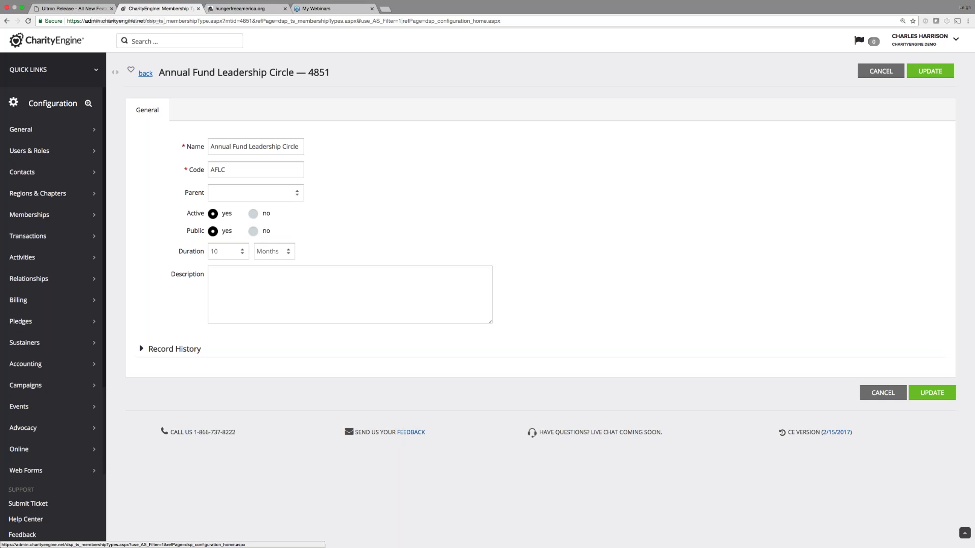
left_click(44, 220)
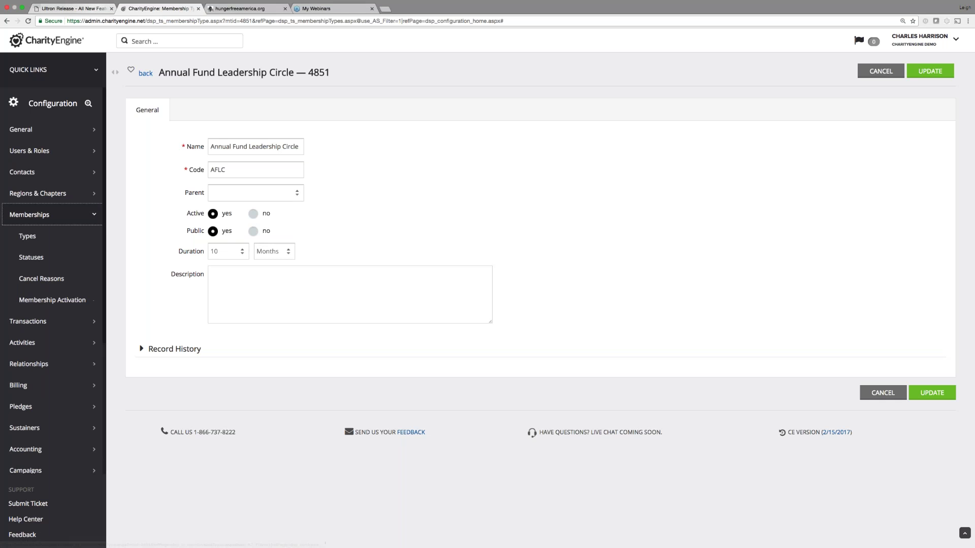
Step: Open Automation & Workflow > Workflow Triggers and view the available trigger Type choices
left_click(51, 70)
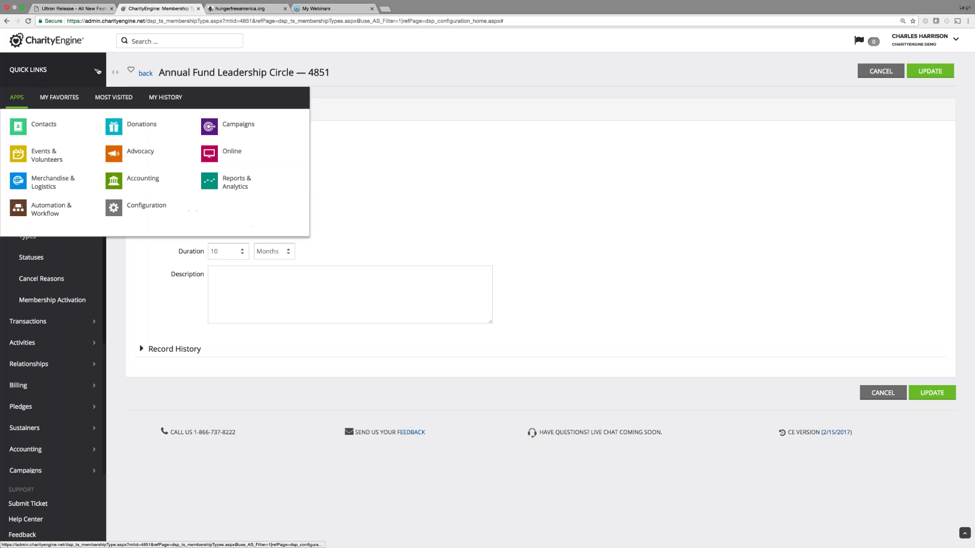
left_click(72, 207)
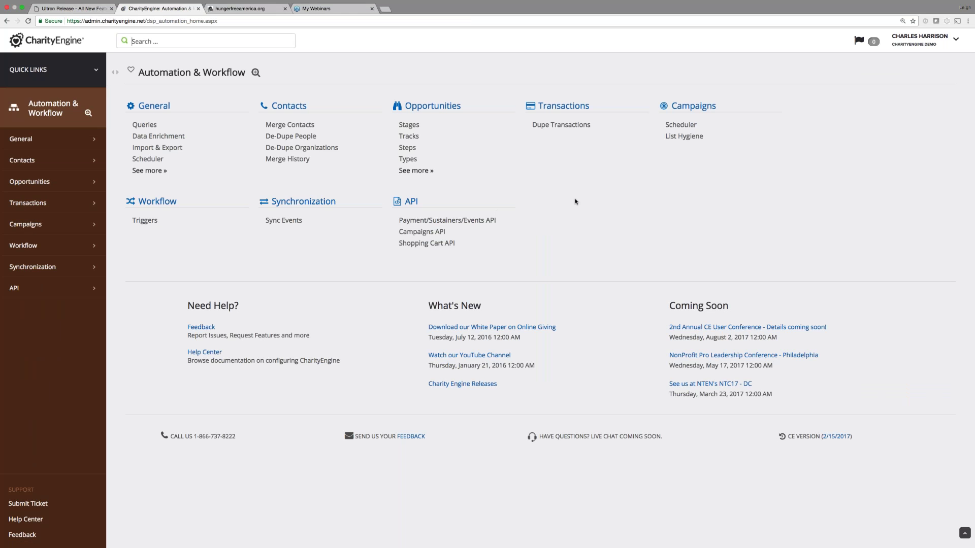
left_click(150, 221)
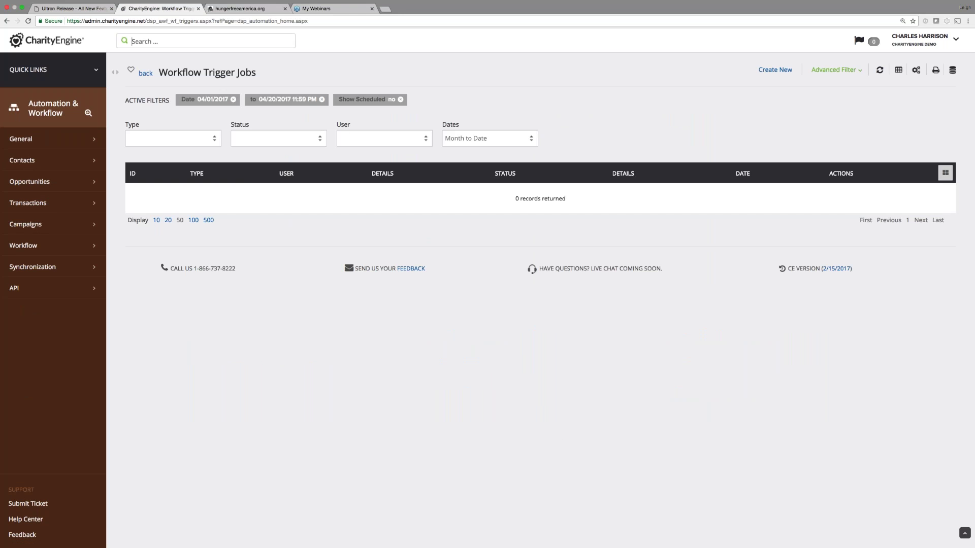
left_click(188, 138)
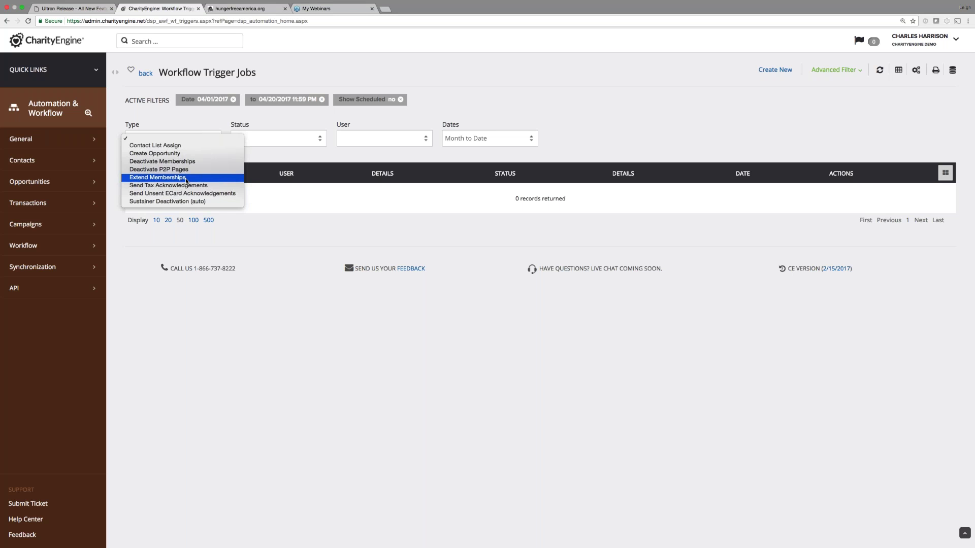
Step: Close the trigger Type list and system notifications, then switch to the Ultron Release PDF
left_click(267, 195)
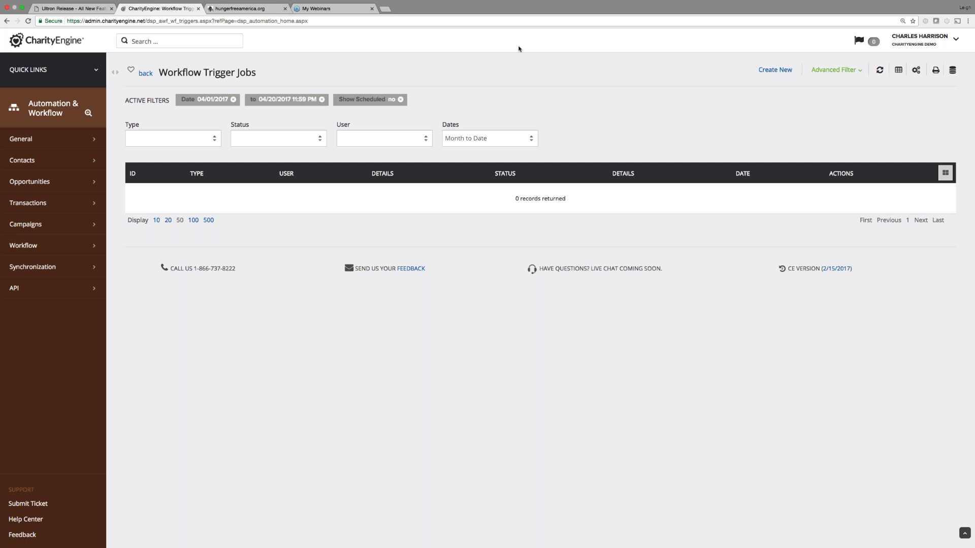
left_click(873, 42)
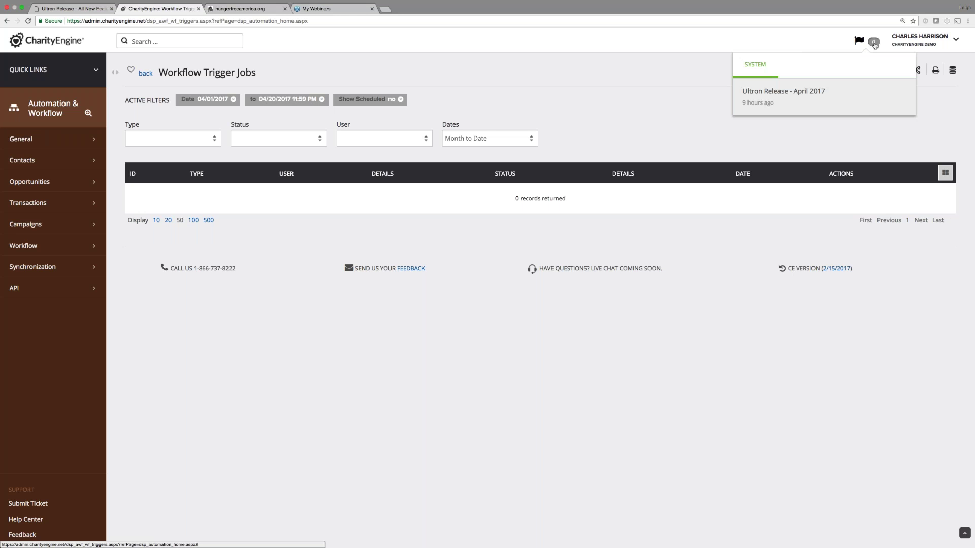
left_click(813, 95)
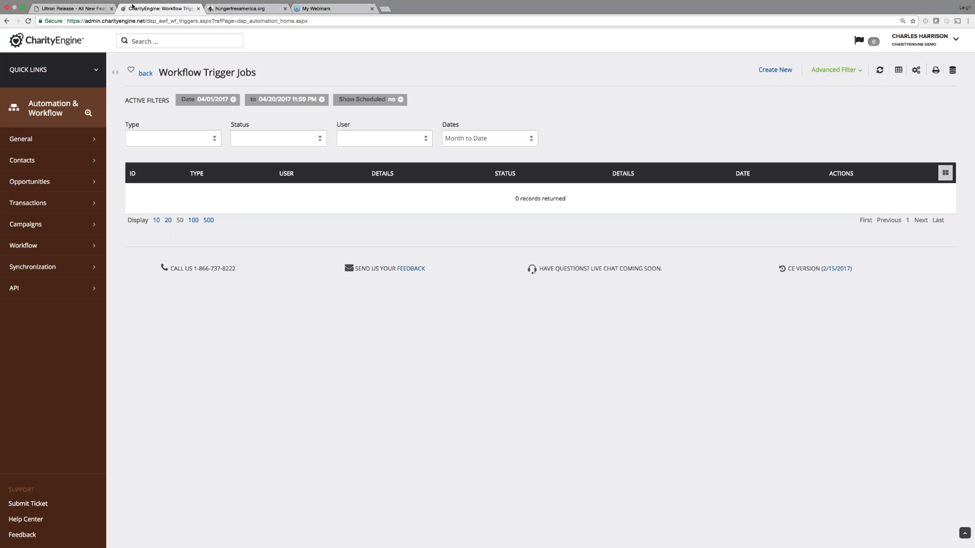
left_click(76, 9)
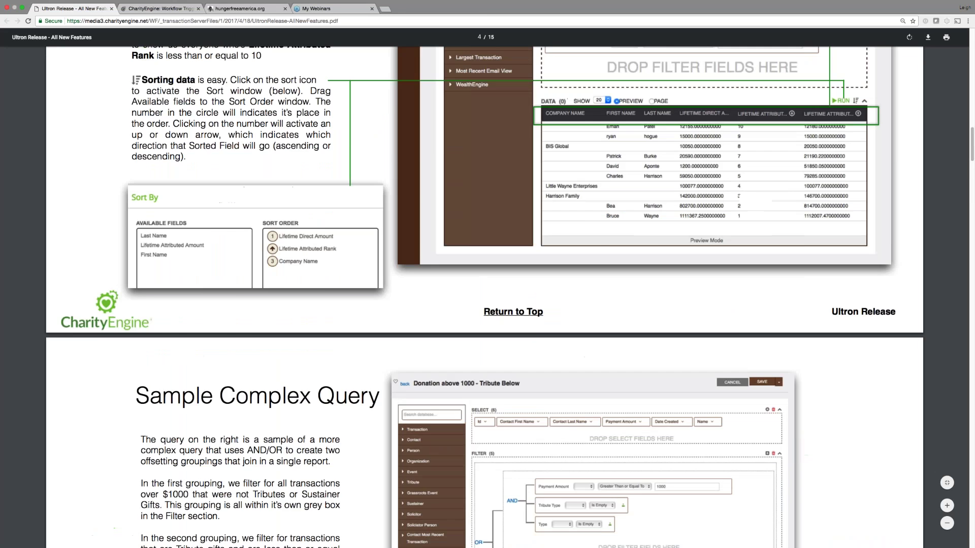
Step: Scroll back to the PDF's contents and jump to the New User Center page (page 10)
scroll(487, 297, "up", 5)
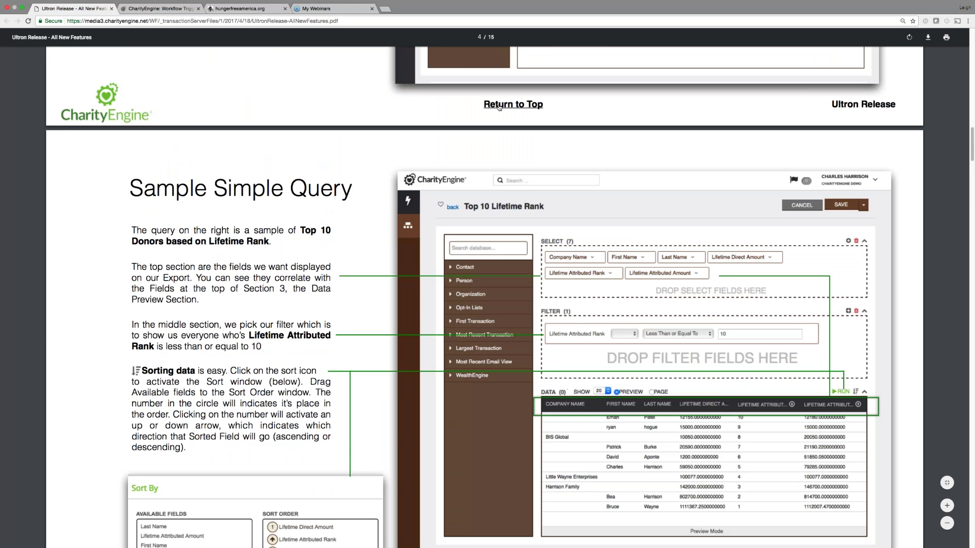
scroll(499, 107, "up", 15)
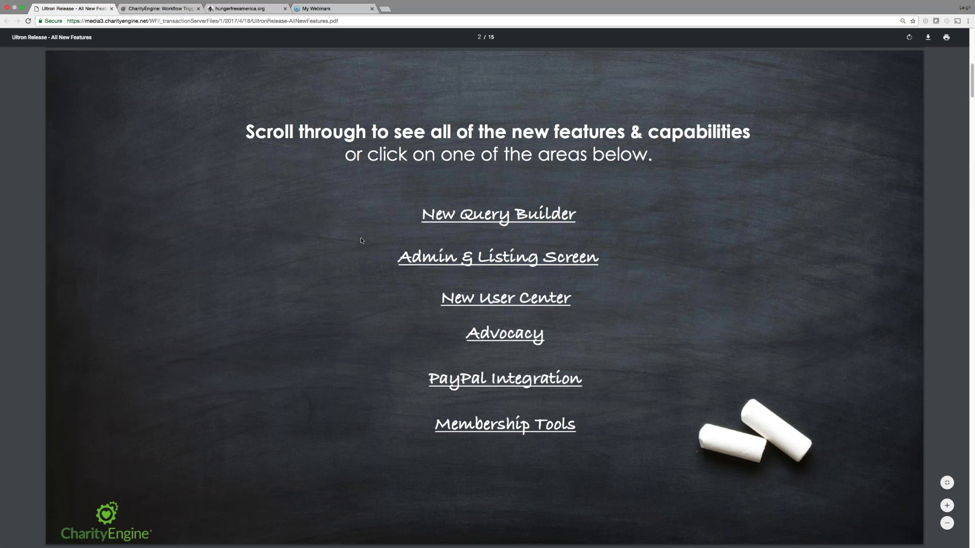
left_click(492, 303)
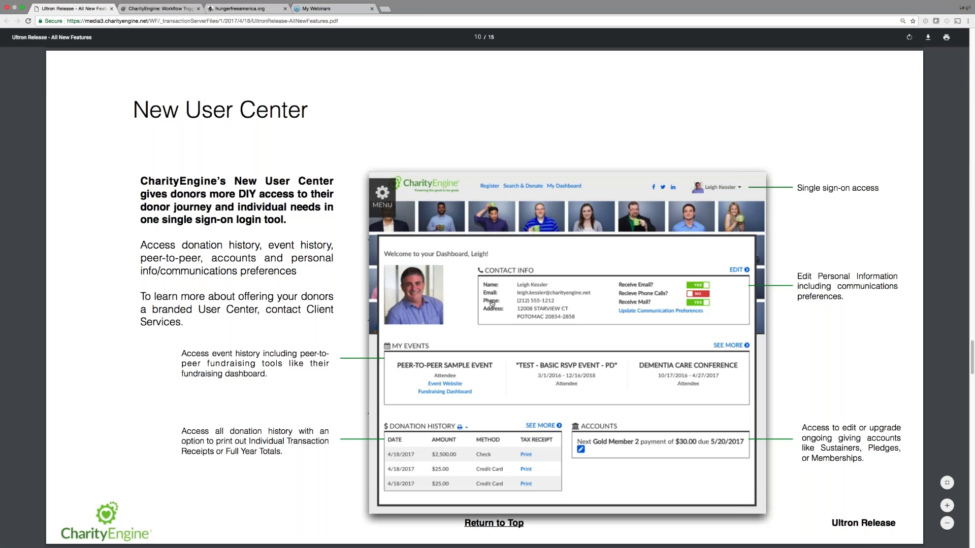